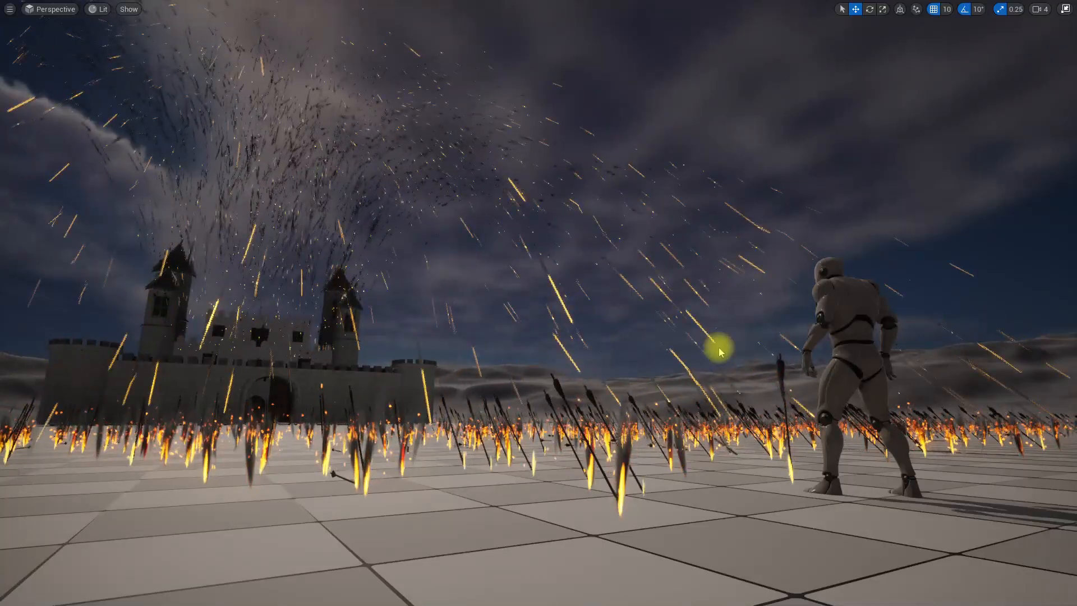
- Play the level and move the character around to watch the burning arrows rain down near the castle
key(alt+p)
click(697, 251)
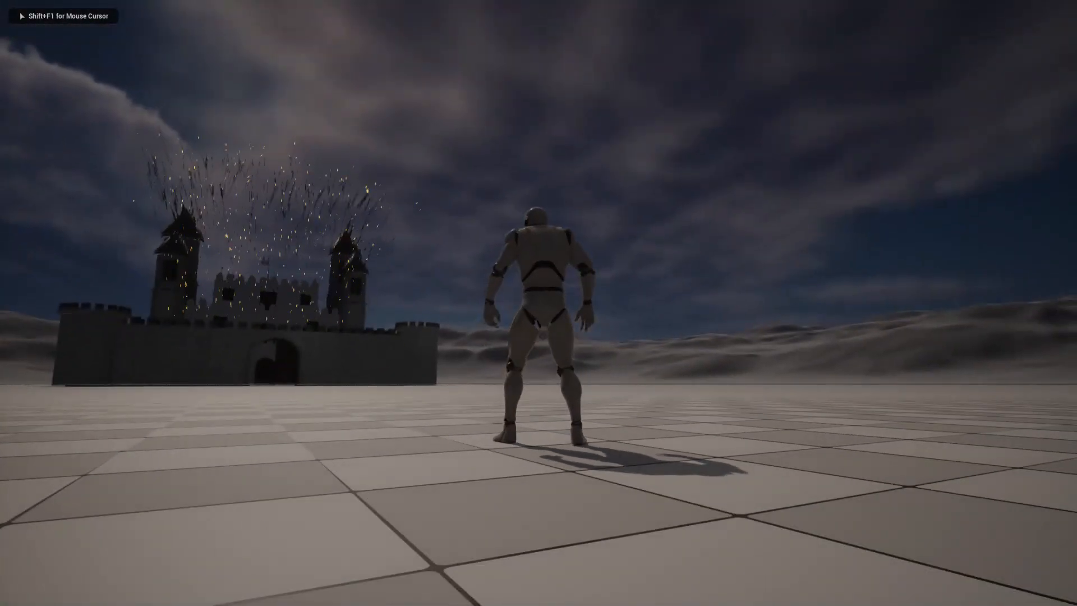
key(a)
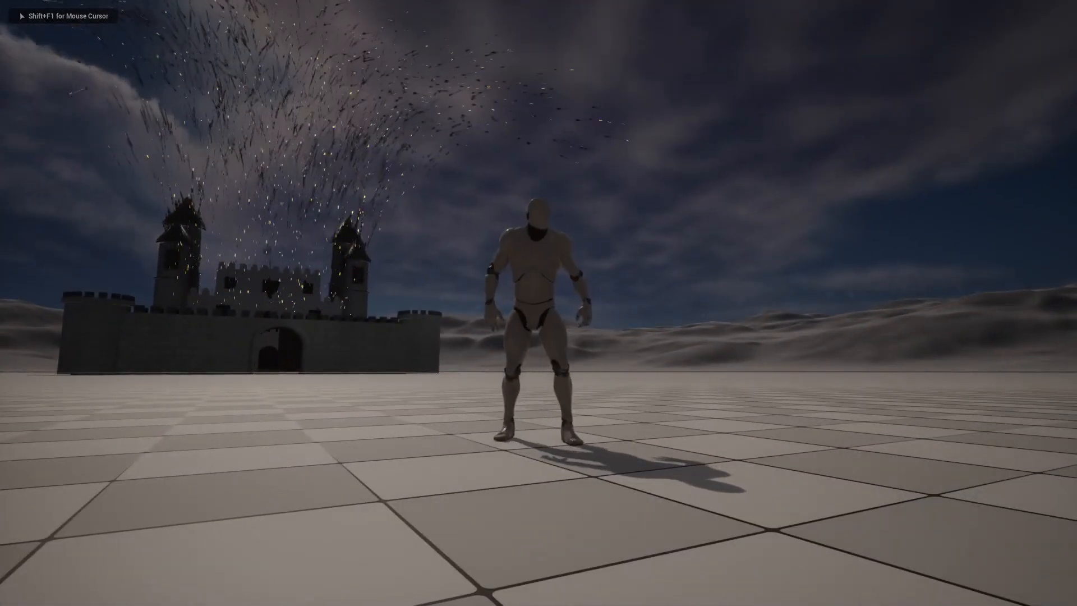
key(d)
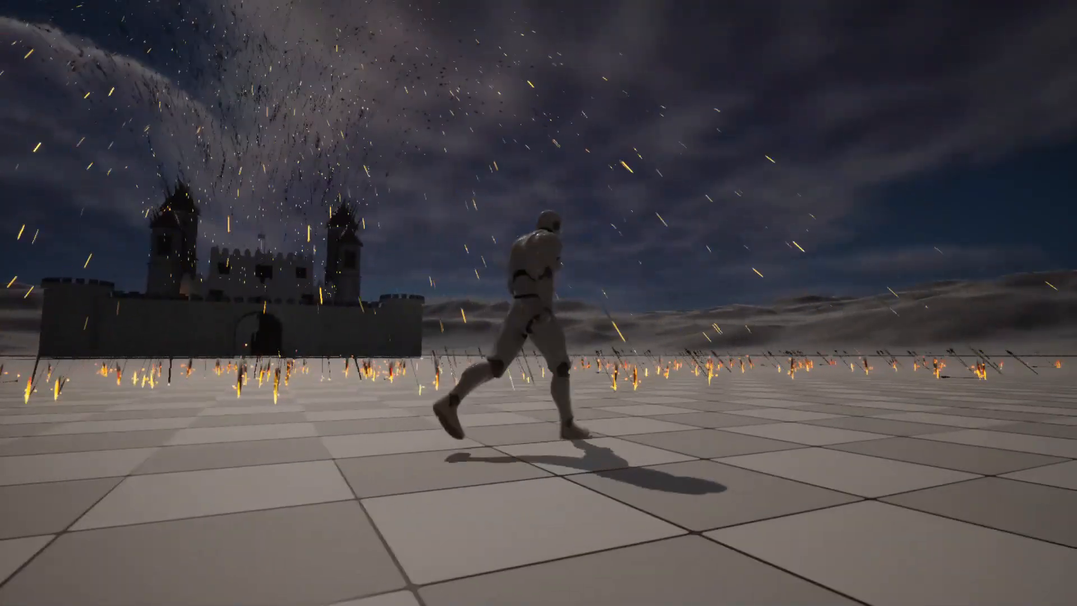
key(a)
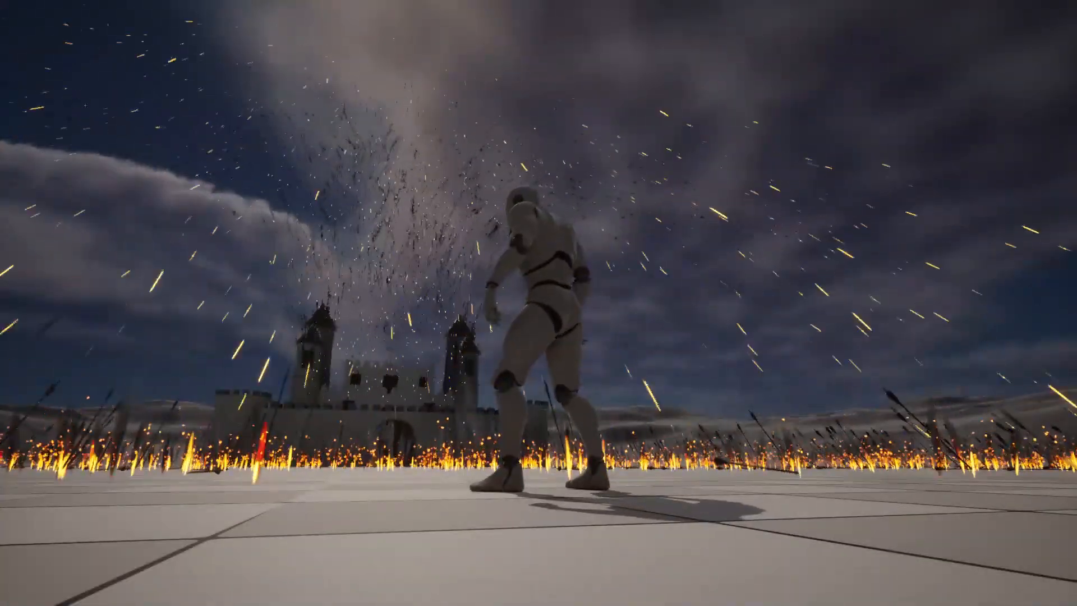
key(a)
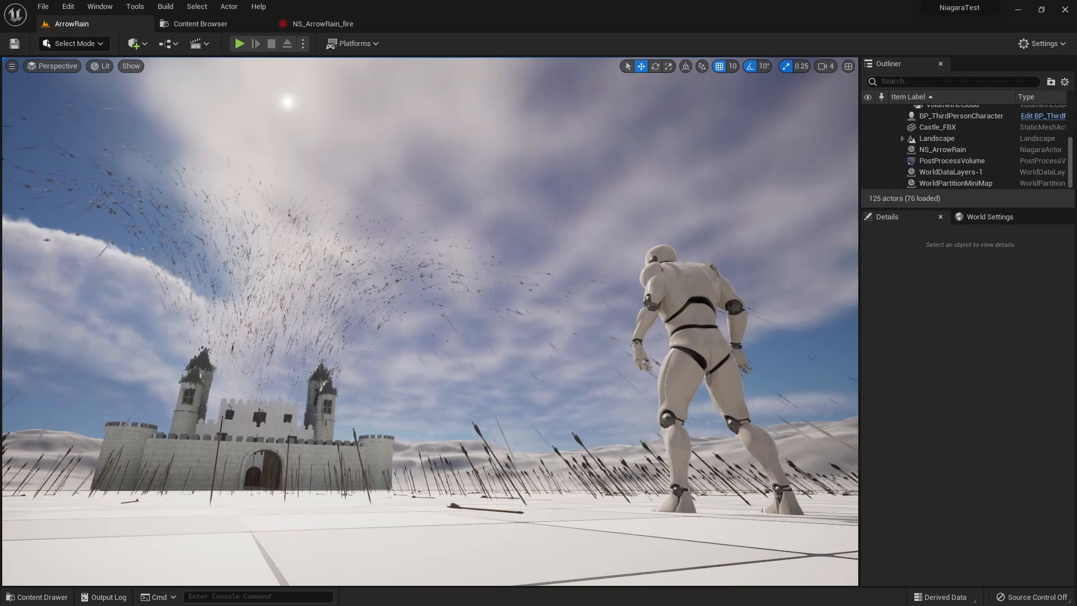
- Examine the Spawn Burst Instantaneous and Spawn Rate settings of the UpwardMeshBurst emitter in NS_ArrowRain_fire
click(296, 24)
click(474, 241)
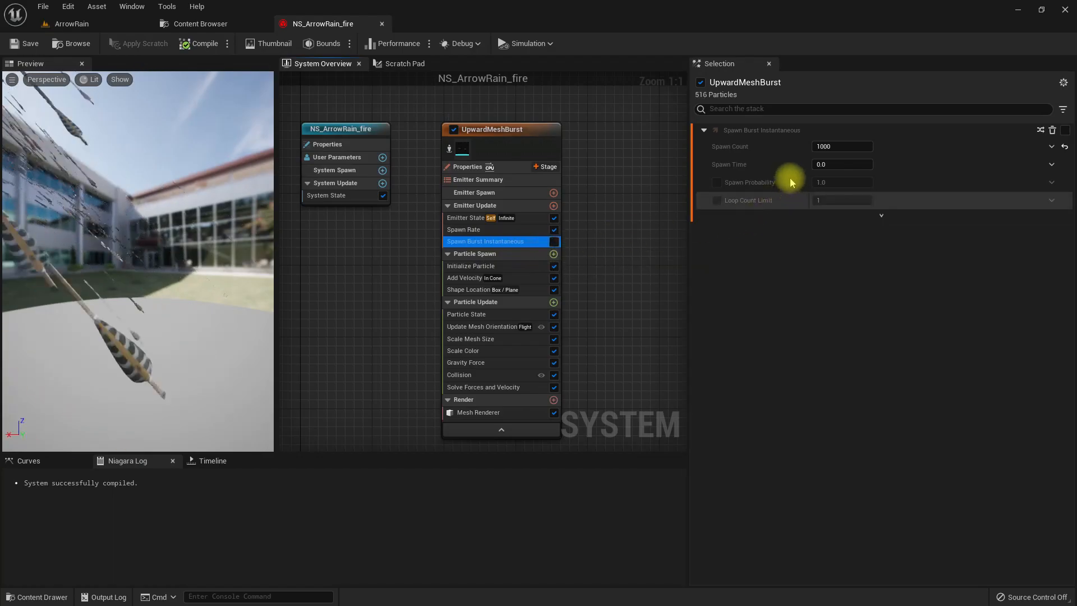
click(554, 241)
click(480, 230)
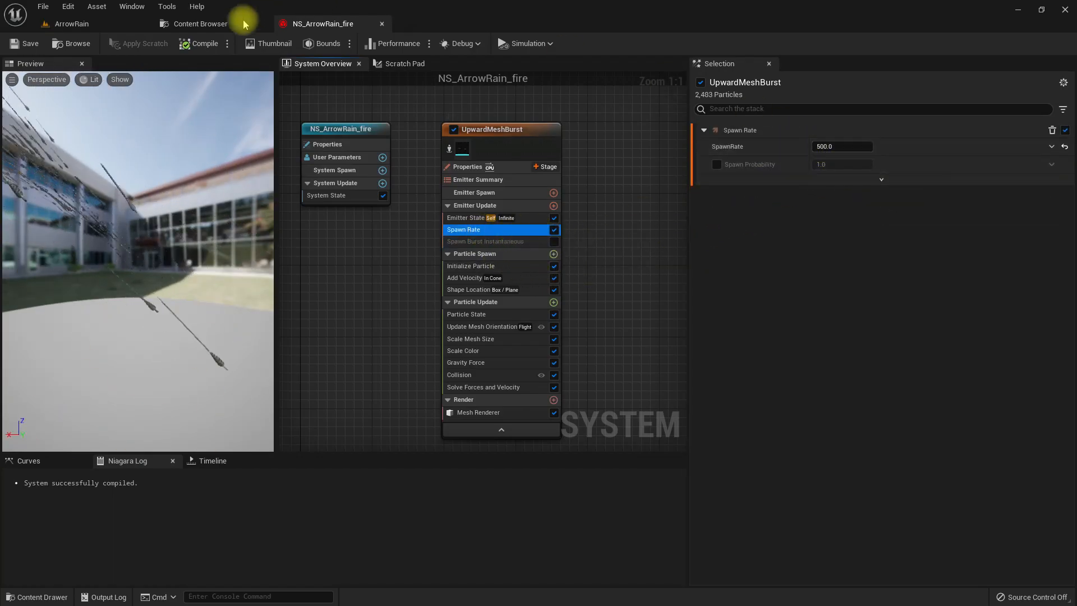
- Return to the ArrowRain level and inspect the DirectionalLight's intensity setting
click(84, 22)
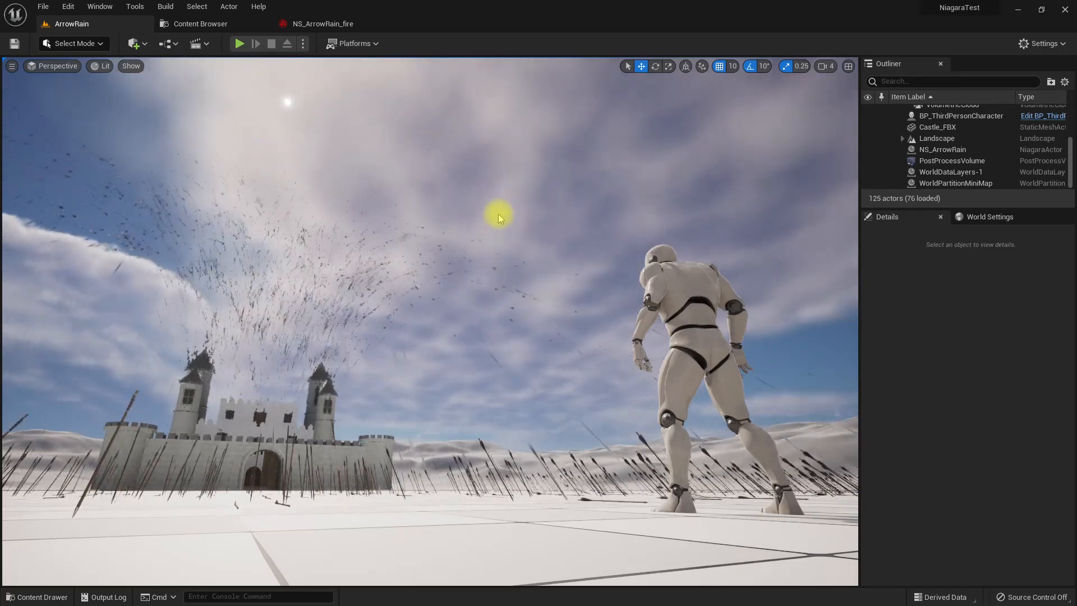
middle_drag(624, 173, 629, 147)
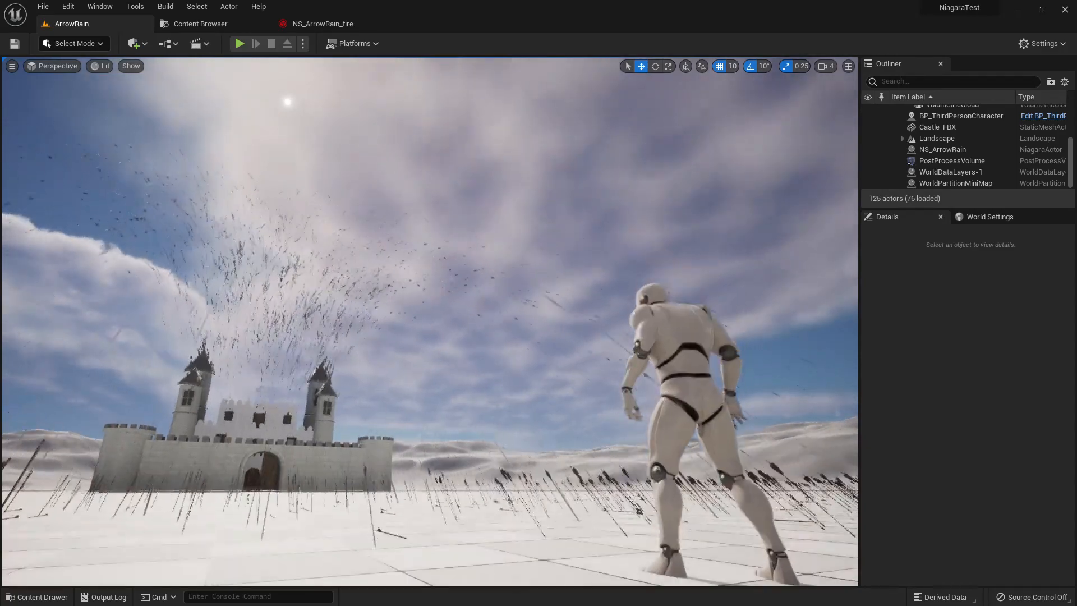
scroll(949, 136, up, 3)
click(949, 133)
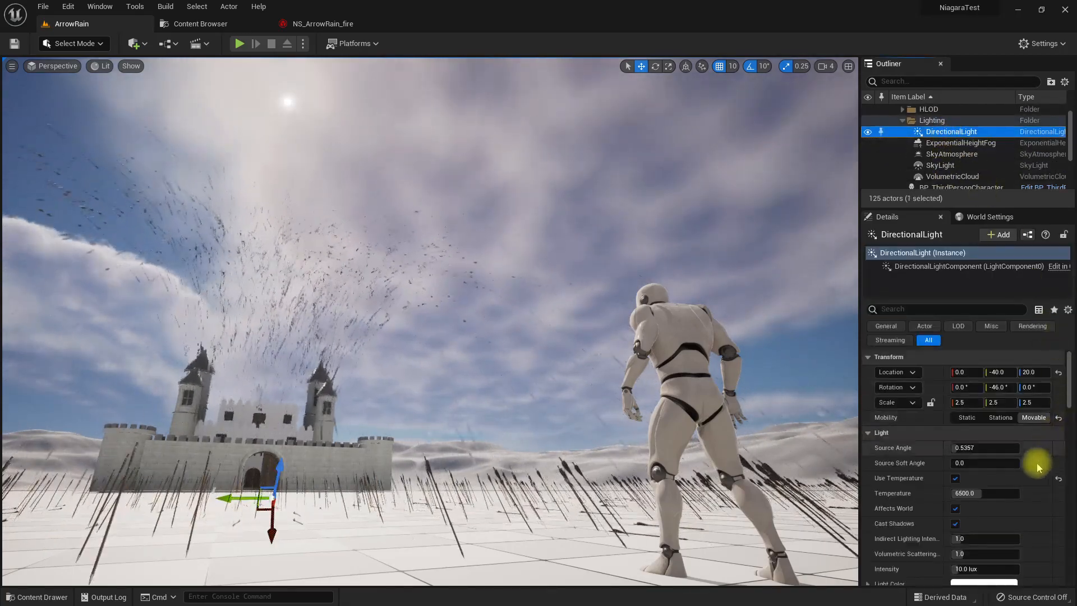
scroll(1017, 525, down, 5)
click(976, 498)
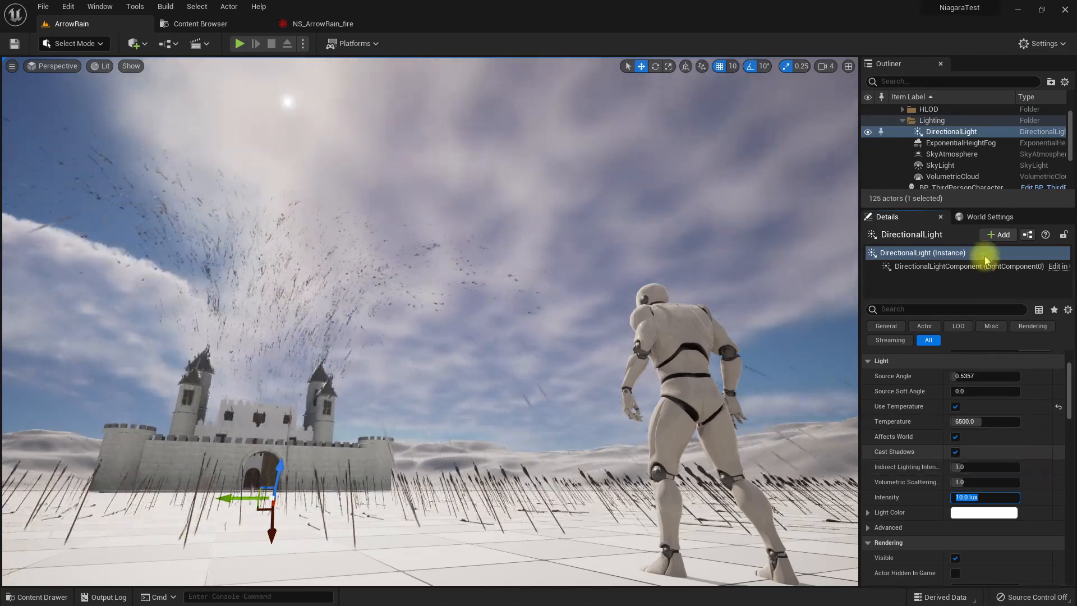
- Enable the Metering Mode and Exposure Compensation overrides on the PostProcessVolume, using Auto Exposure Histogram and a compensation of -1.0
scroll(948, 151, down, 3)
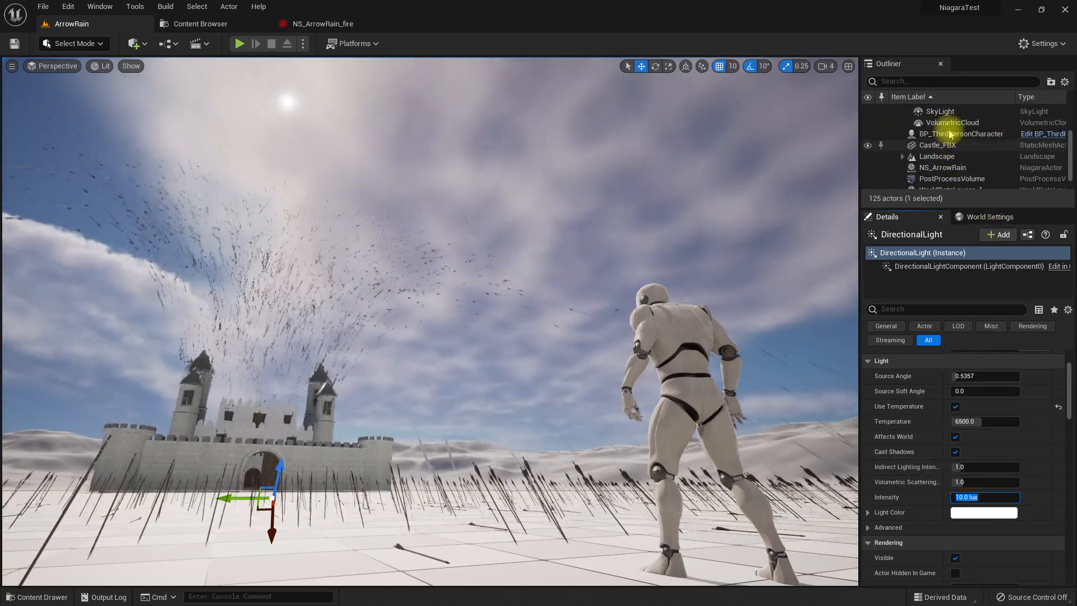
click(948, 179)
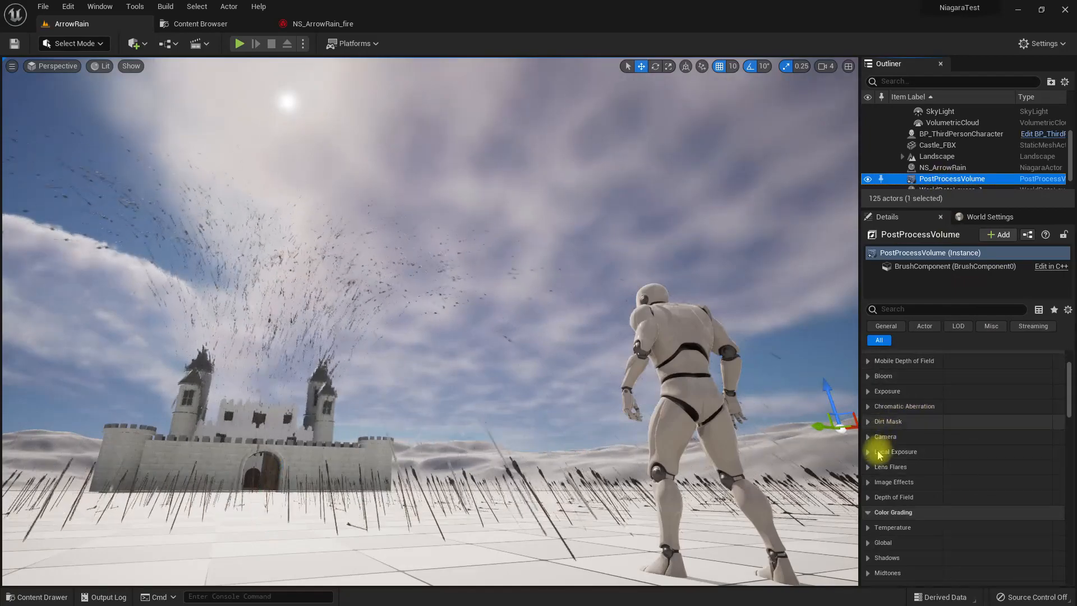
click(873, 391)
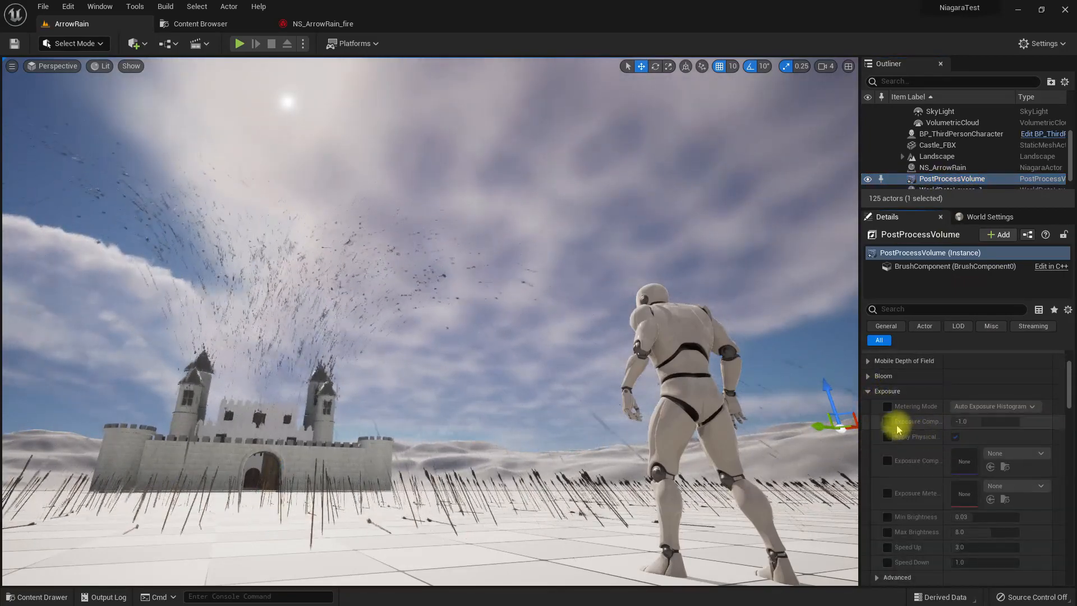
click(887, 407)
click(887, 421)
click(985, 424)
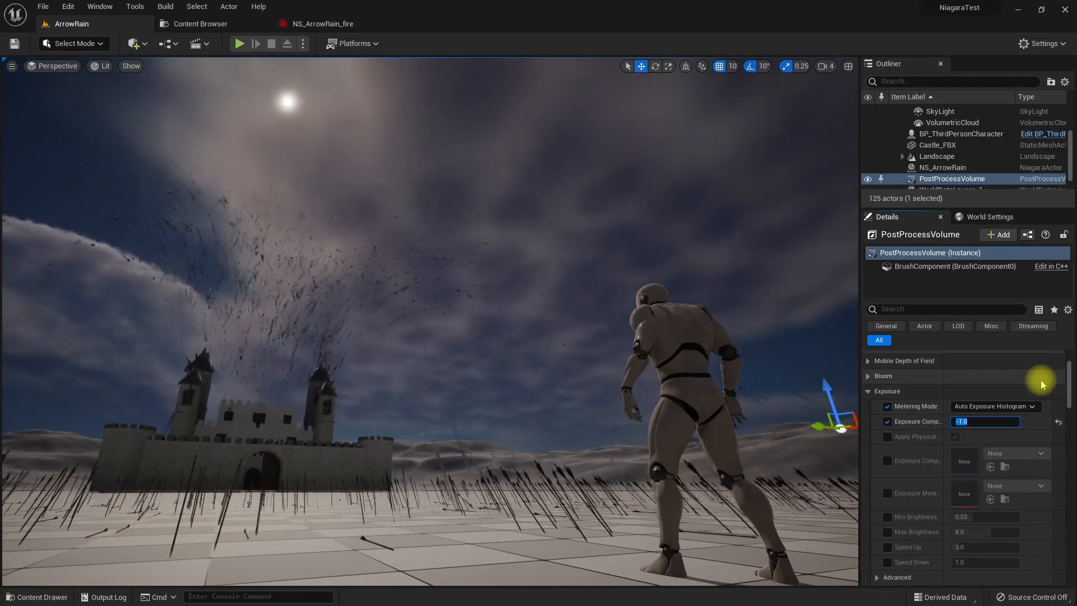
- Add a Sprite Renderer to the UpwardMeshBurst emitter in NS_ArrowRain_fire
click(315, 23)
right_drag(395, 302, 396, 259)
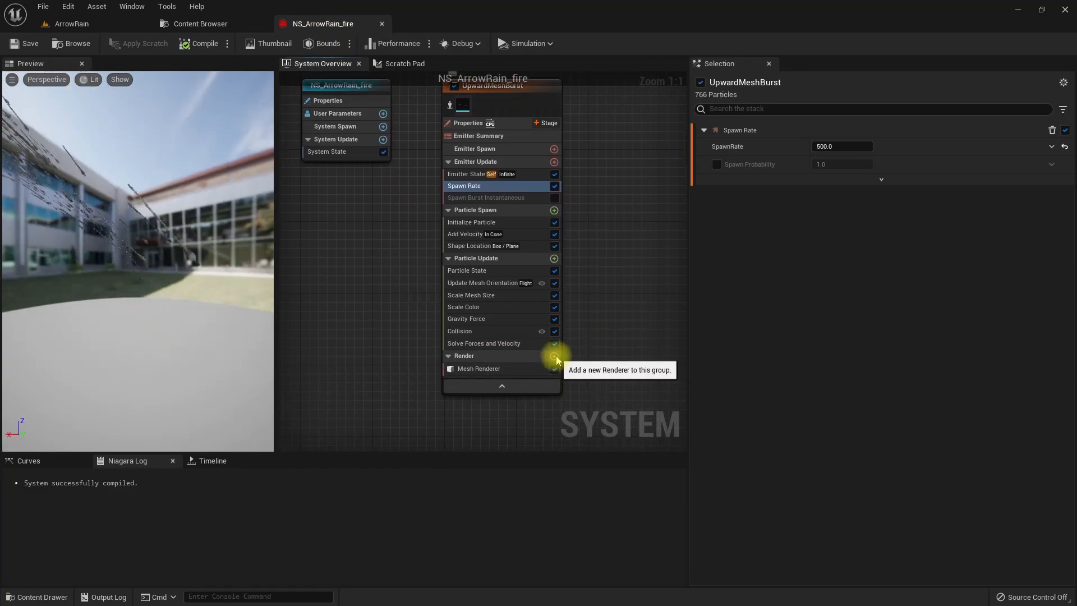
click(554, 356)
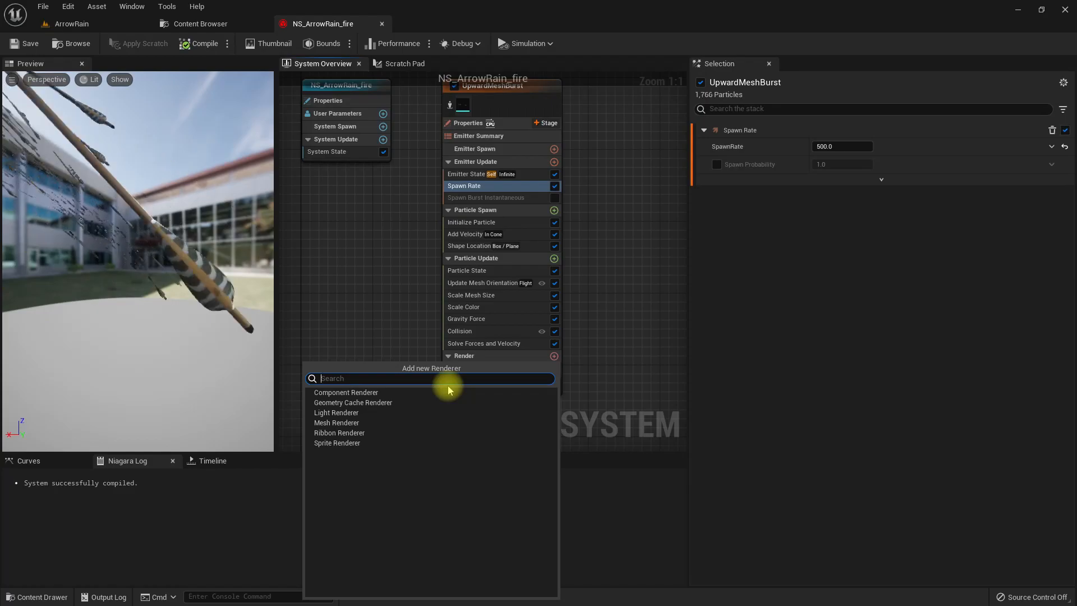
click(173, 400)
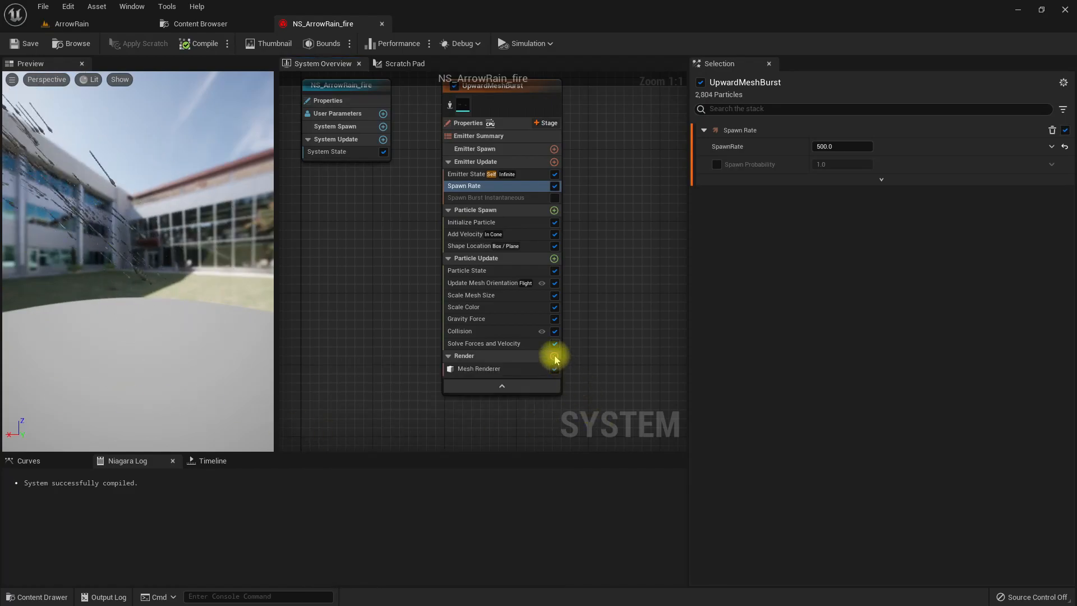
click(554, 356)
click(326, 443)
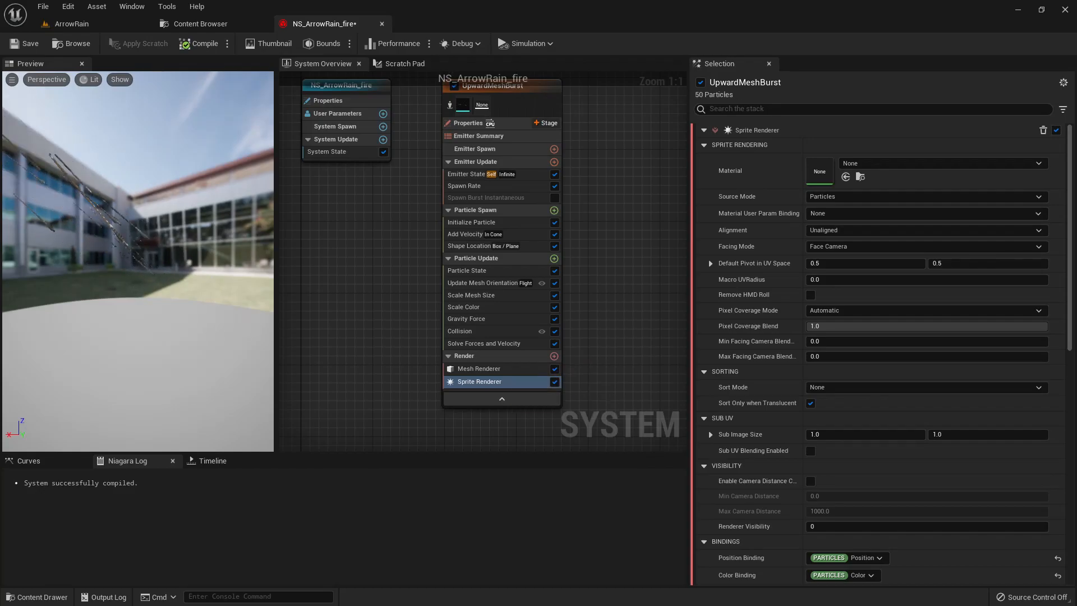
- Freeze the particle preview at about 1.42 on the timeline and adjust the view of the arrows
click(212, 460)
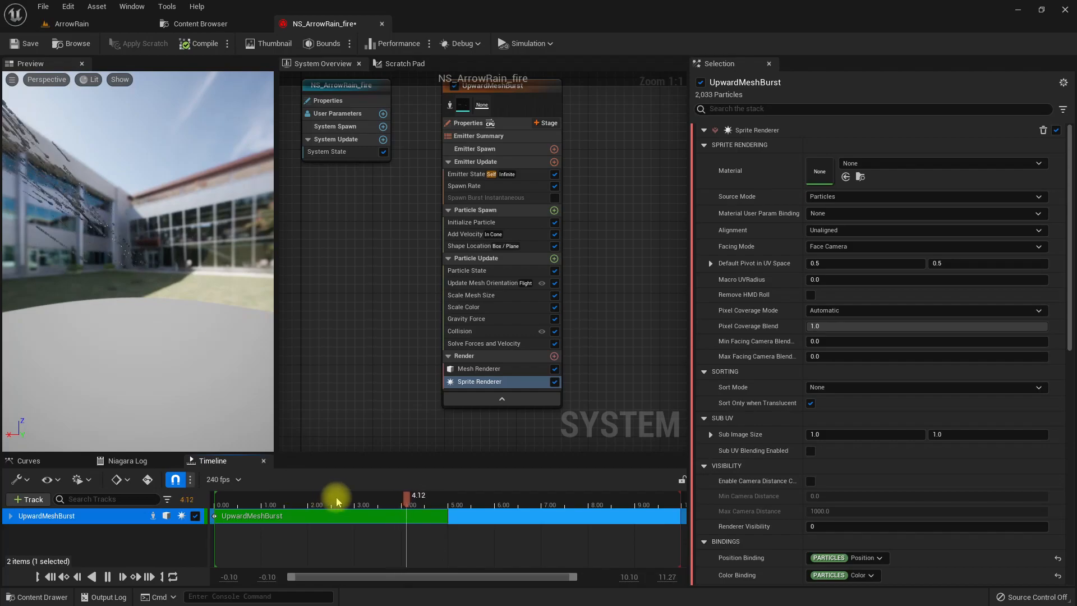
drag(281, 499, 290, 501)
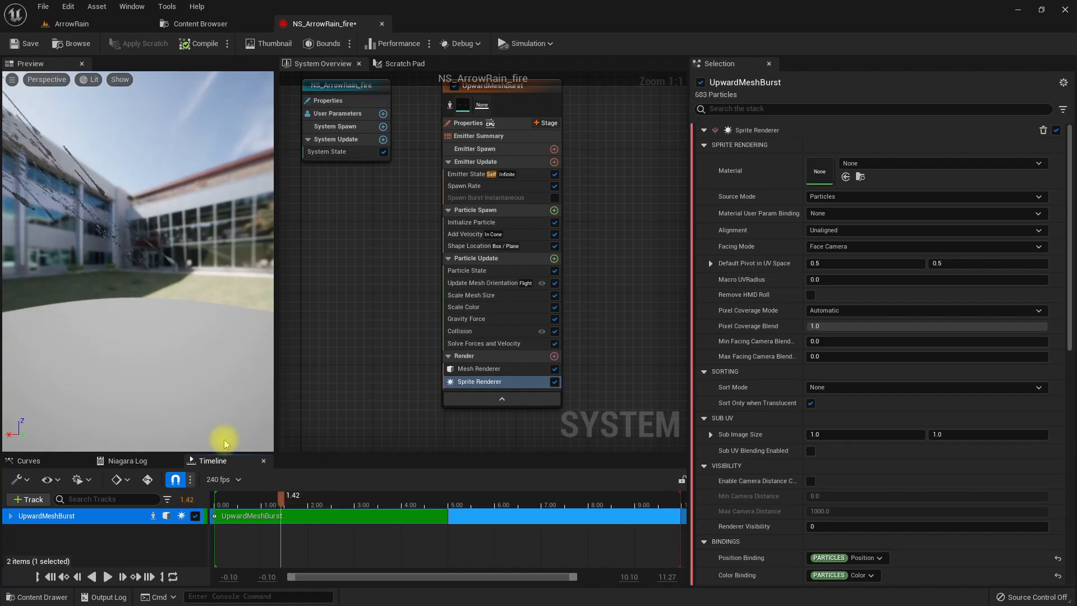
right_drag(120, 309, 138, 319)
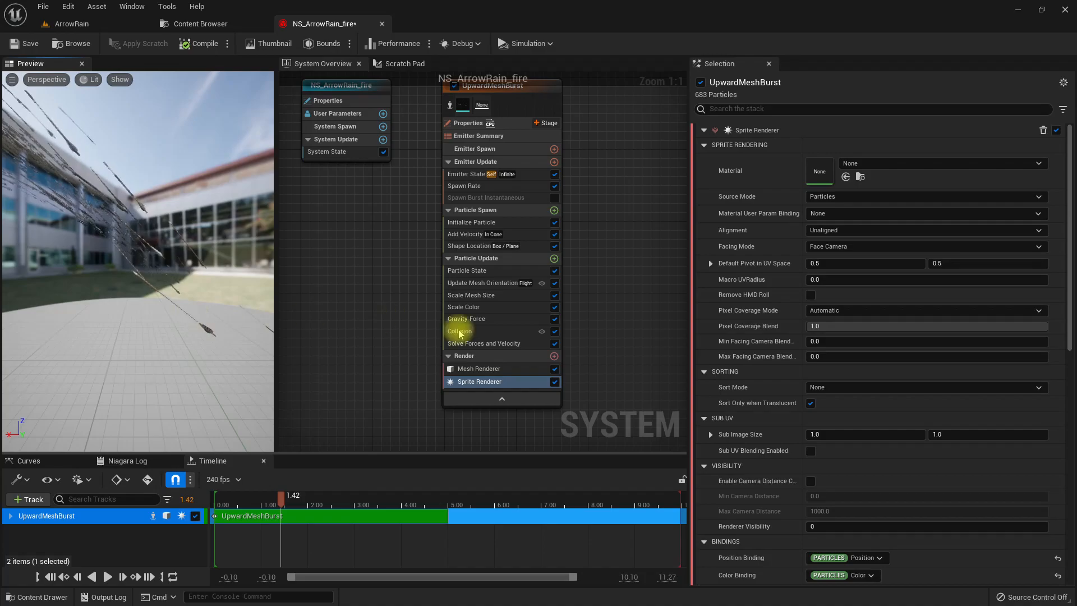
- Assign DefaultSpriteMaterial as the Sprite Renderer's material
click(871, 163)
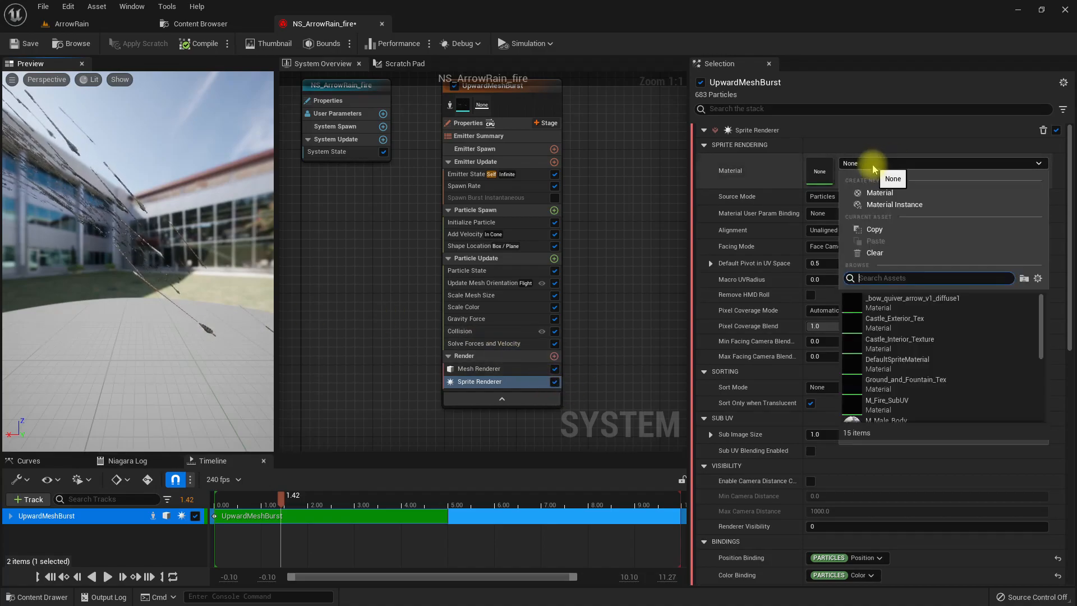
text(default)
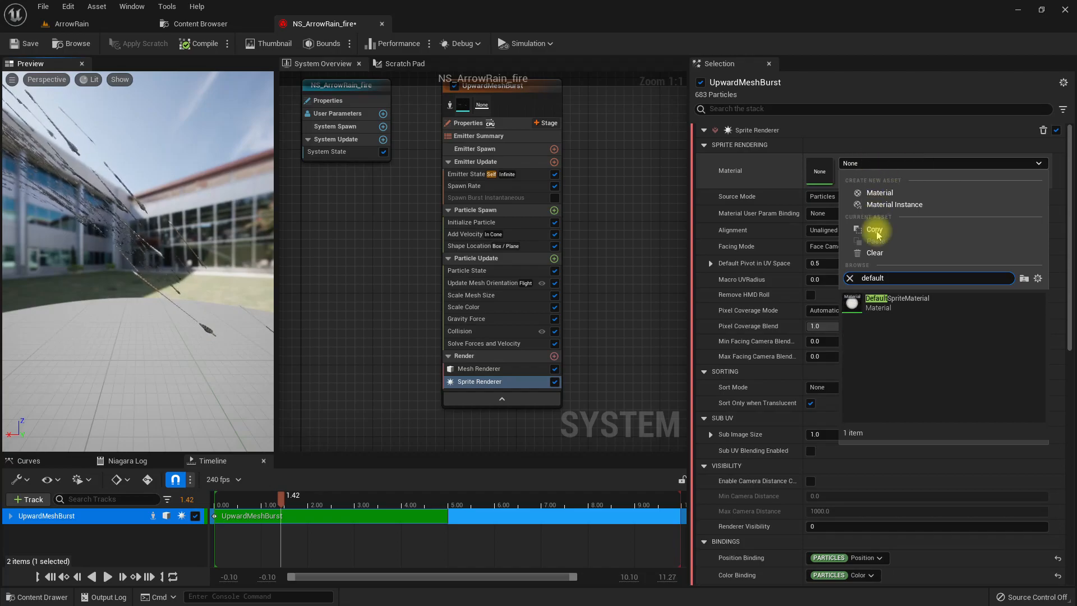
click(888, 301)
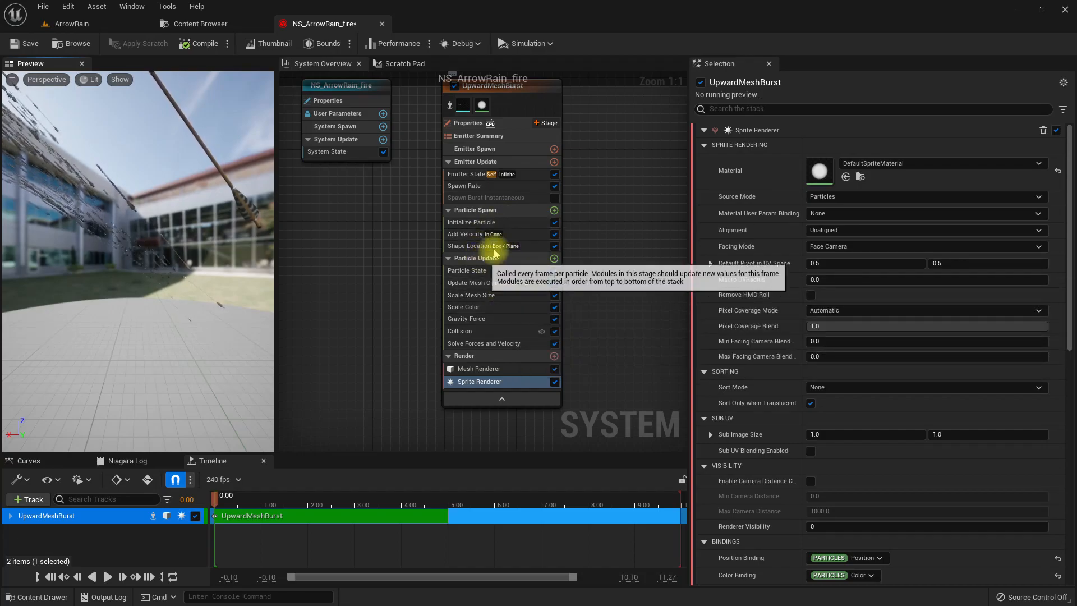
- Set the Initialize Particle color to a glowing orange with a hue of about 24 and a brightness value of 50
click(472, 222)
click(819, 261)
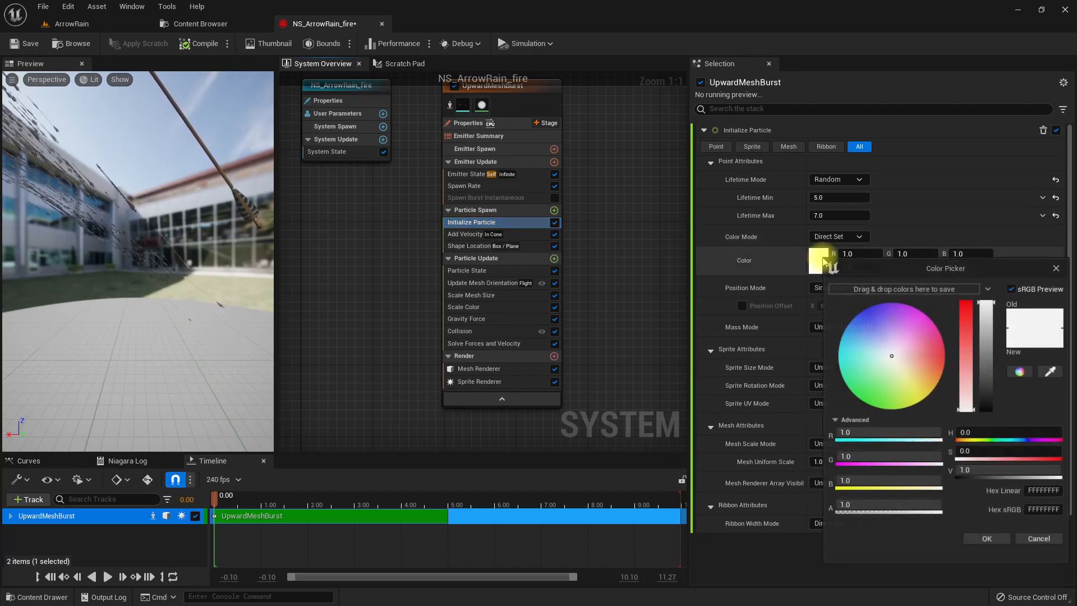
drag(940, 379, 950, 386)
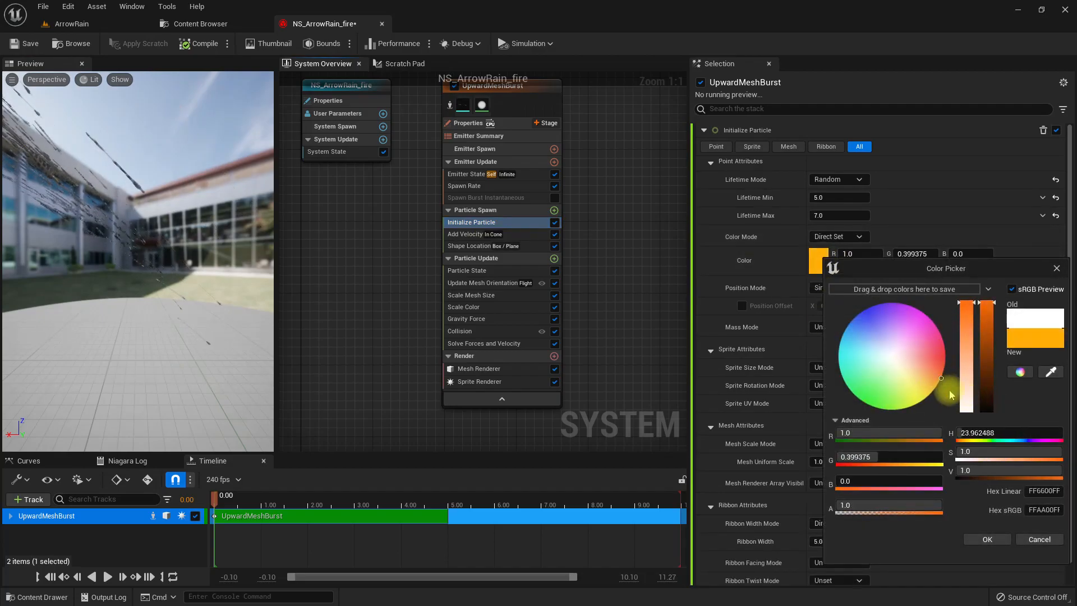
click(1001, 471)
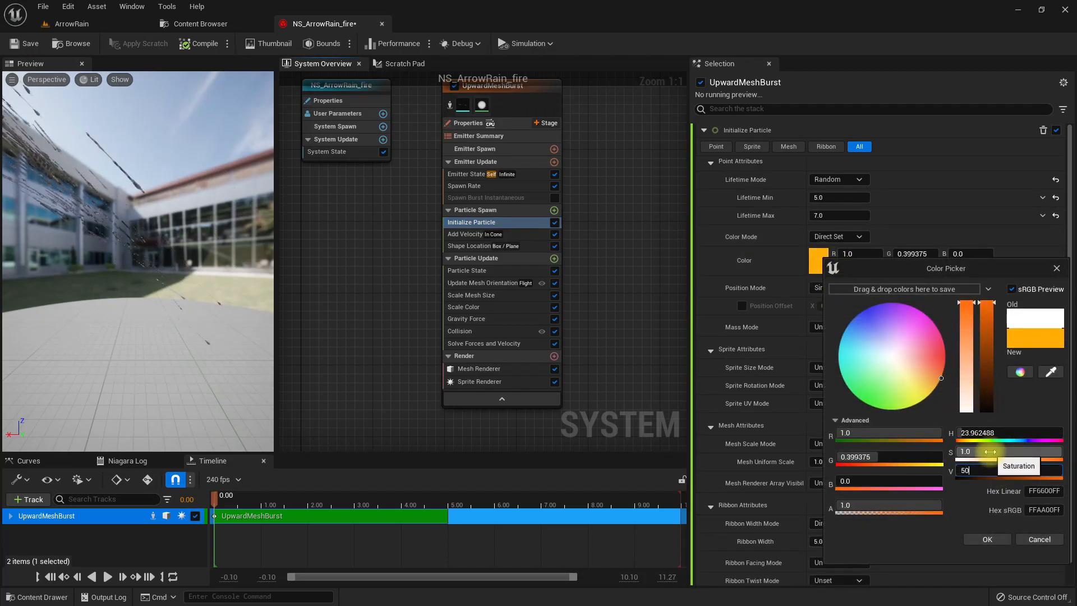
key(Return)
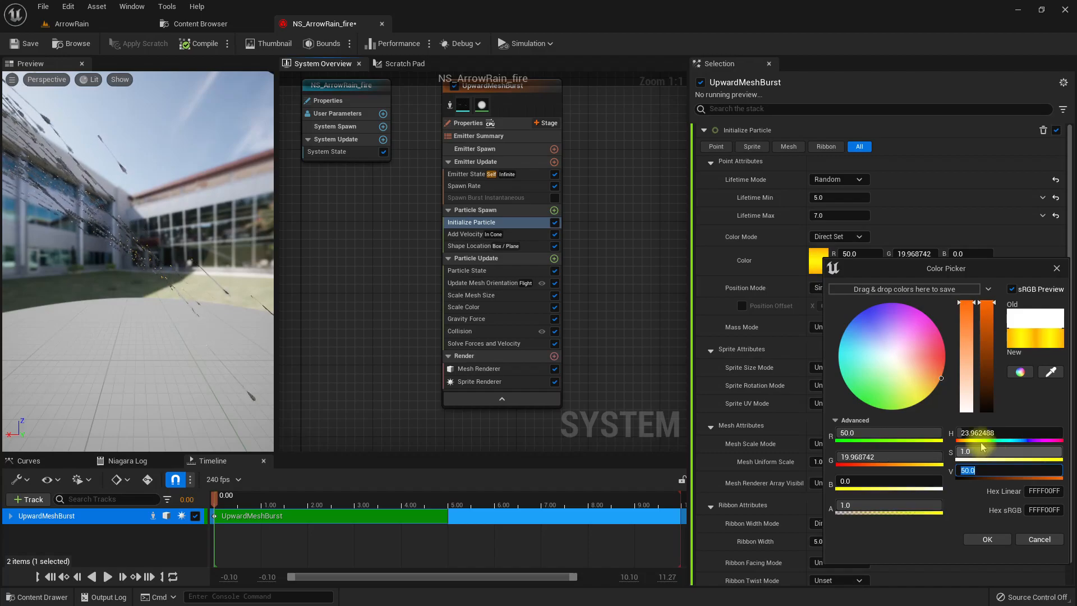
click(988, 539)
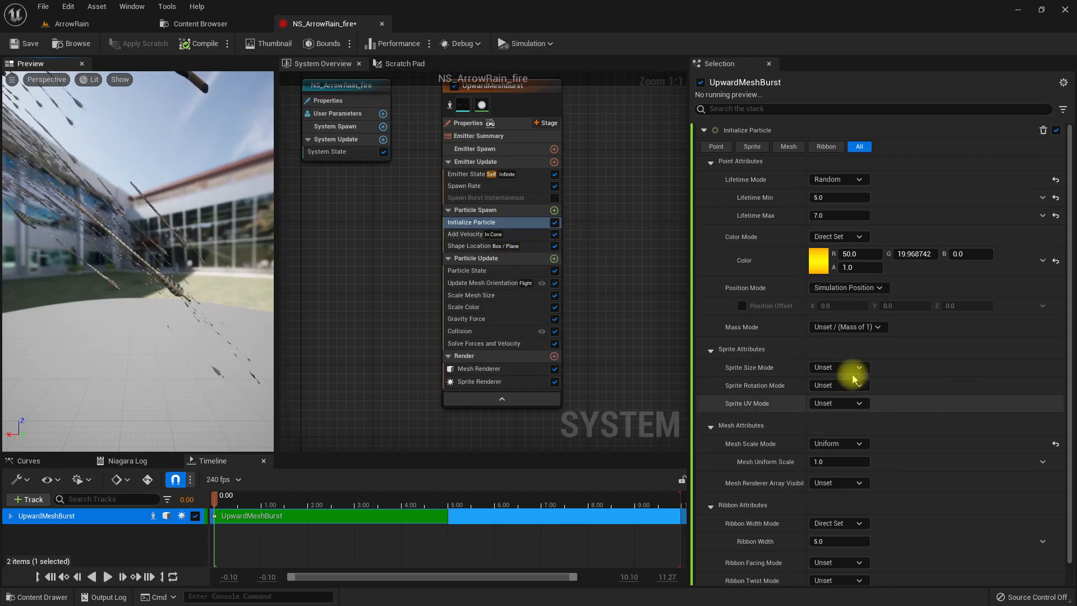
- Set the Initialize Particle sprite size mode to Non-Uniform with a size of 3 in X and 15 in Y
click(837, 368)
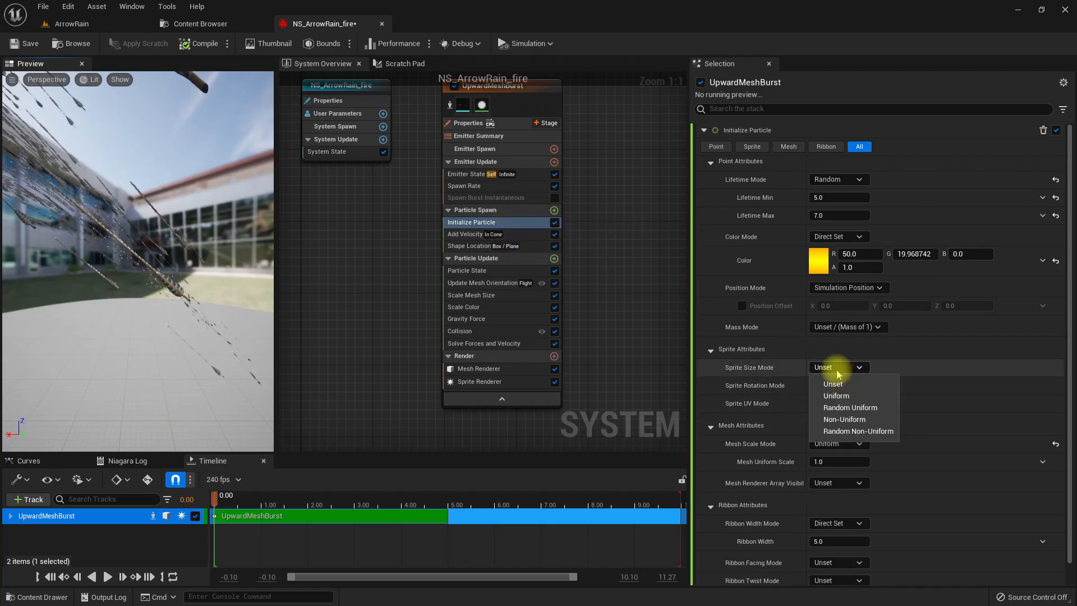
click(846, 421)
click(834, 386)
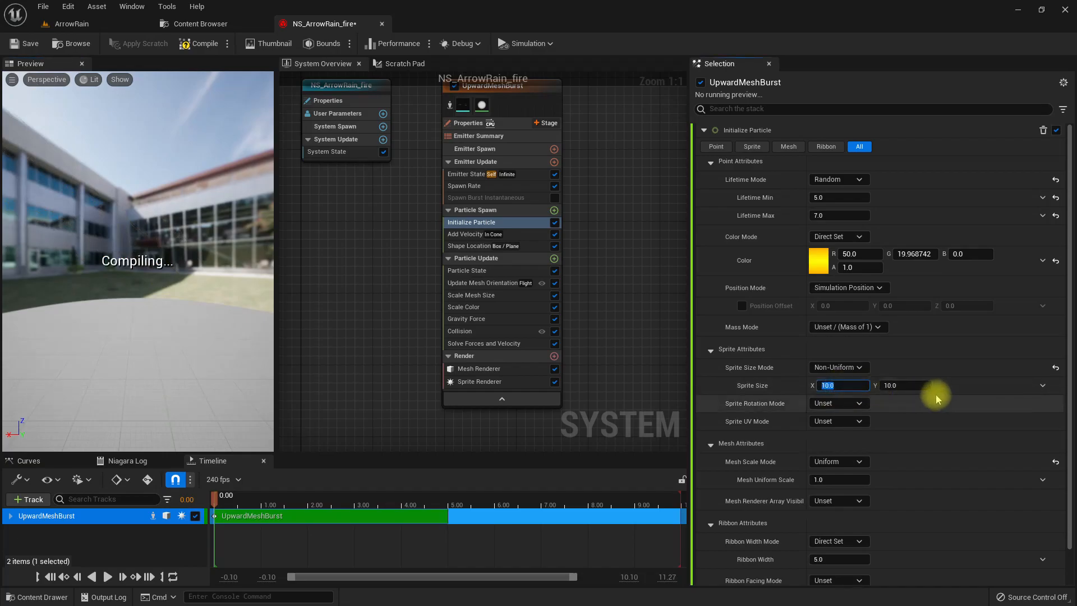
text(3)
key(Tab)
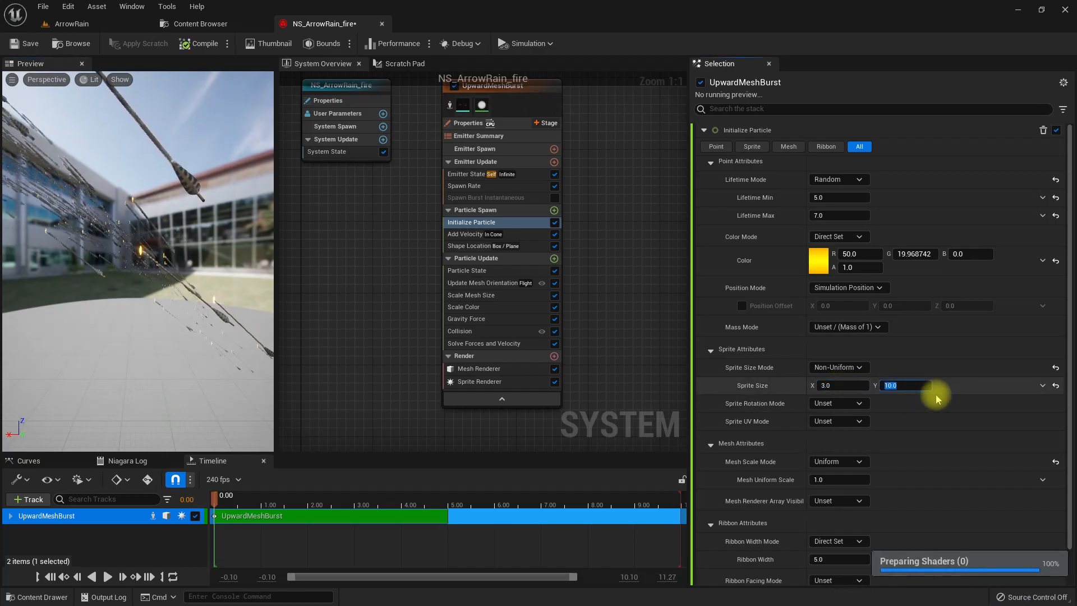
text(15)
key(Return)
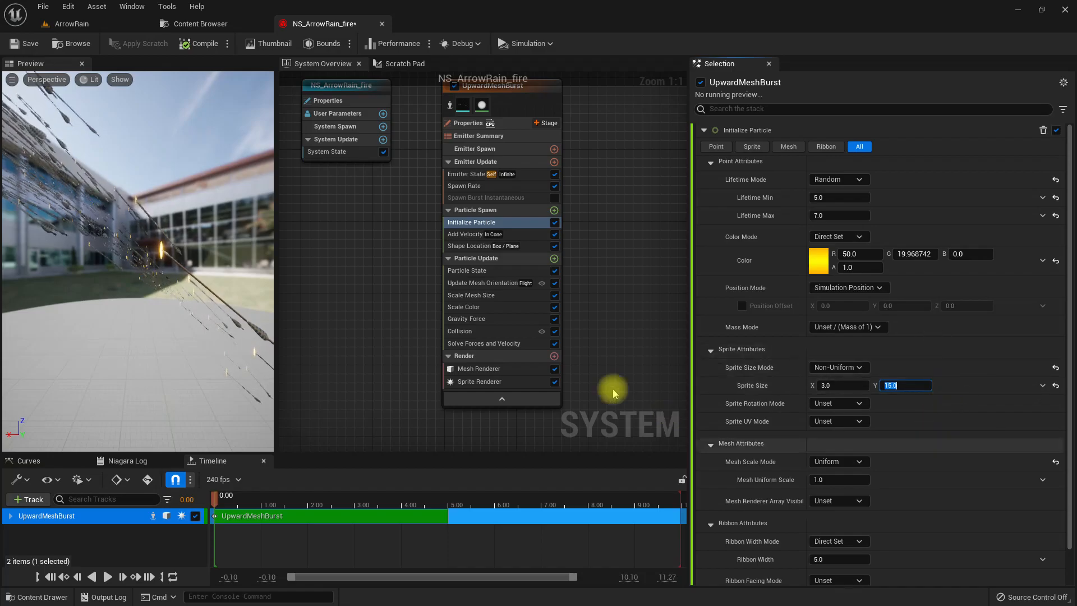
- Set the Sprite Renderer's alignment to Velocity Aligned and check the arrows in the preview and the ArrowRain level
click(493, 382)
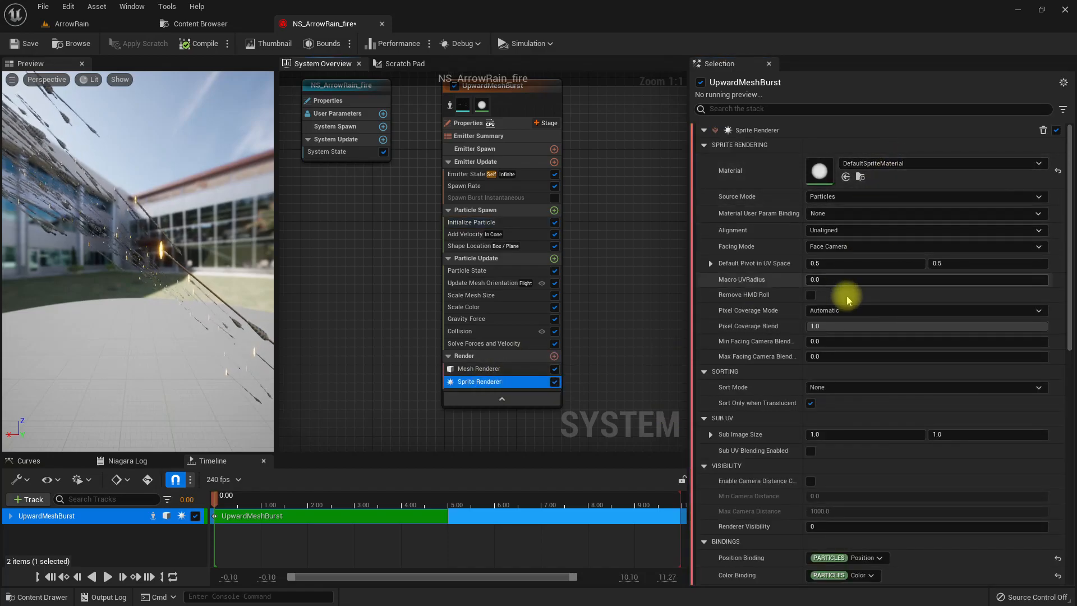
click(836, 230)
click(833, 250)
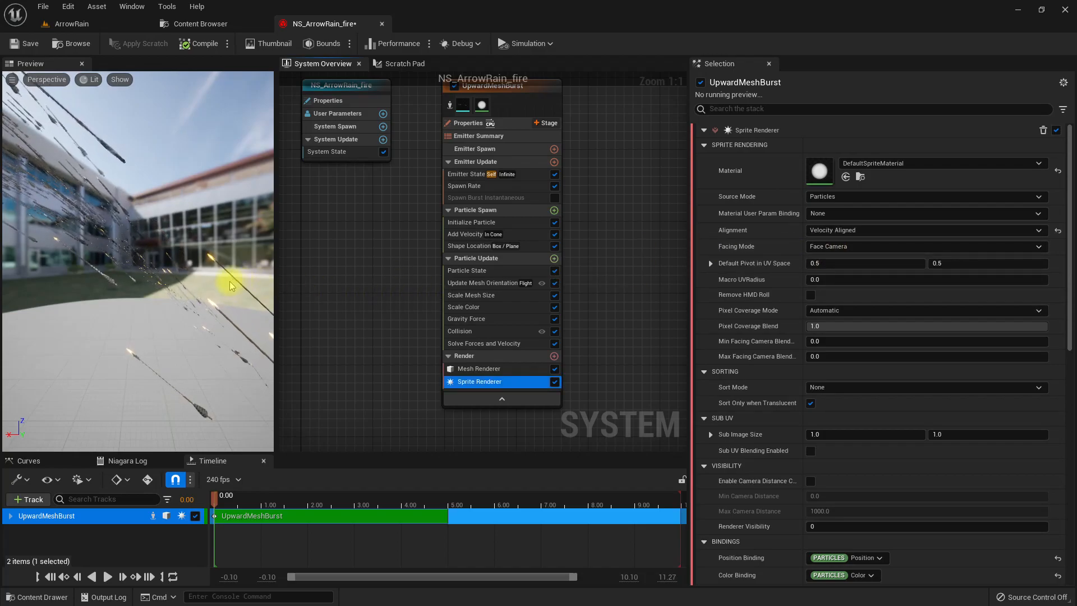
click(148, 335)
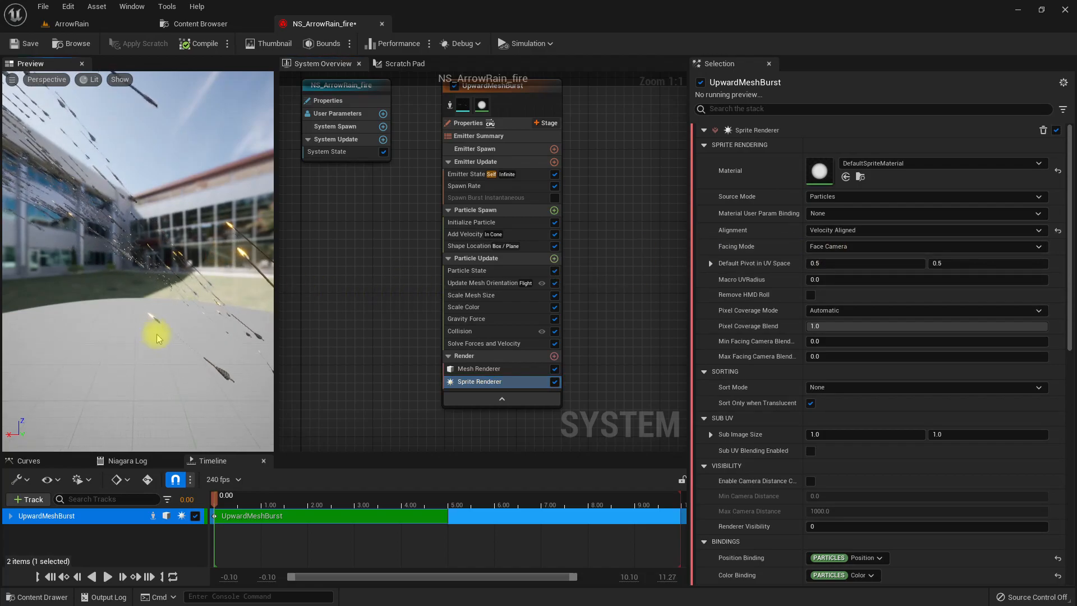
click(85, 23)
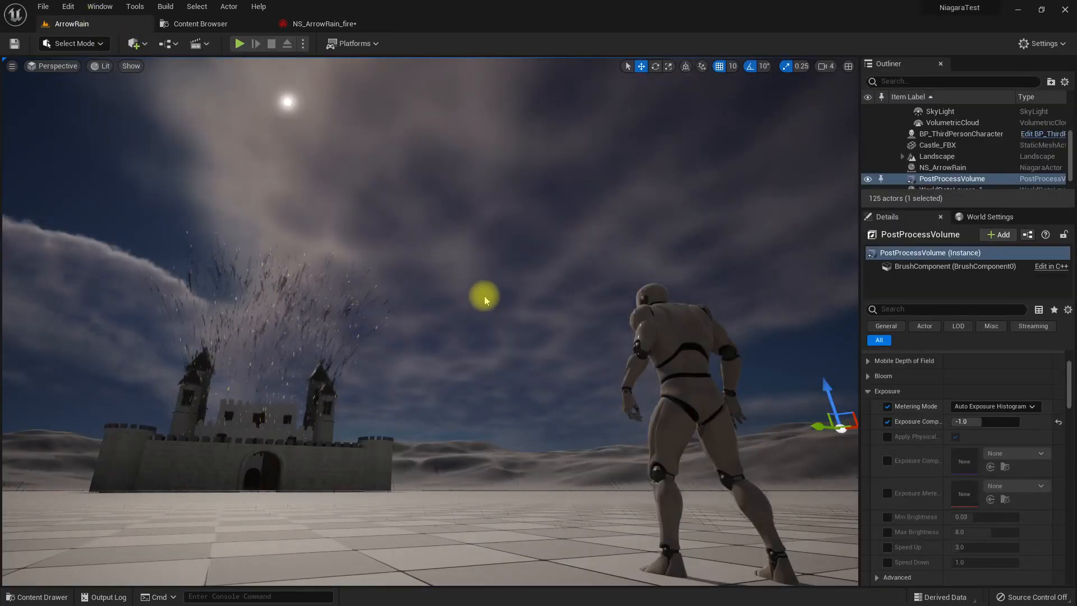
scroll(484, 295, up, 3)
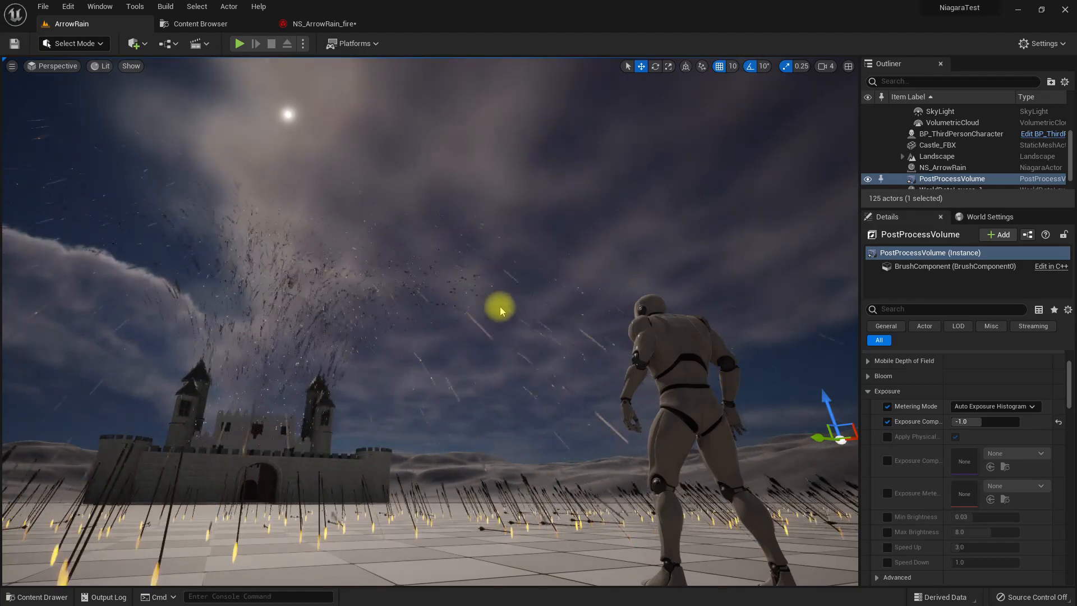
mouse_move(579, 434)
middle_down()
mouse_move(522, 494)
mouse_move(582, 424)
middle_up()
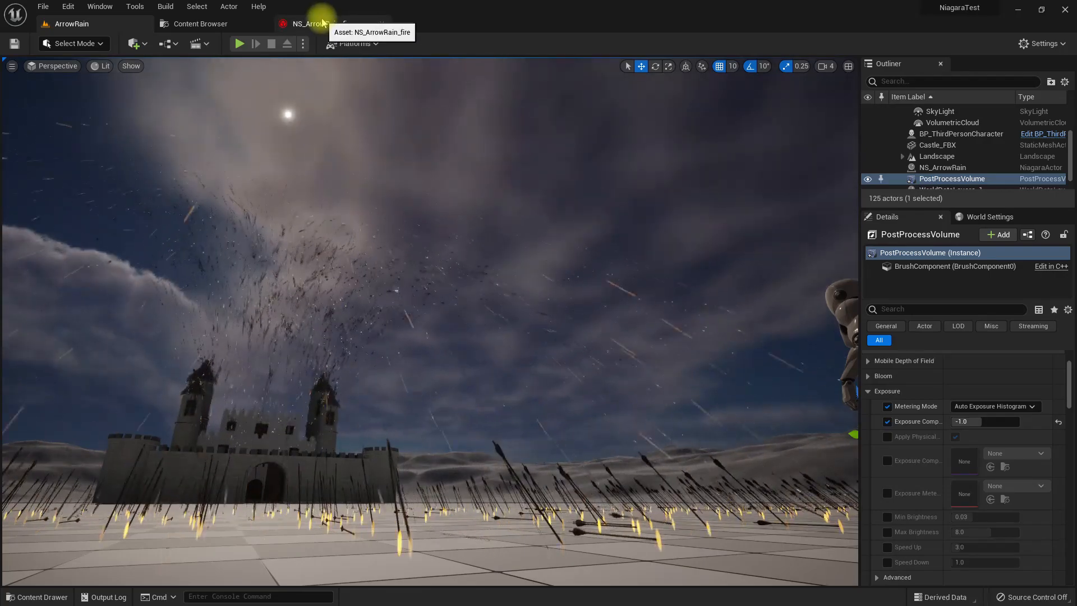
- Add a Scale Color by Speed module to UpwardMeshBurst's Particle Update and check the effect in the ArrowRain level
click(310, 23)
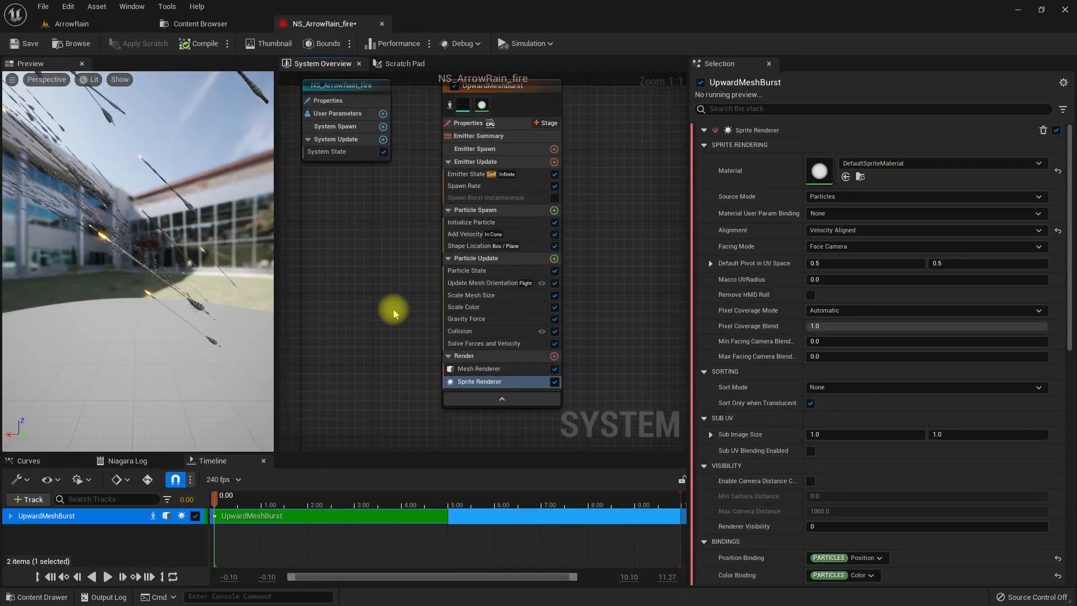
click(555, 260)
text(scale)
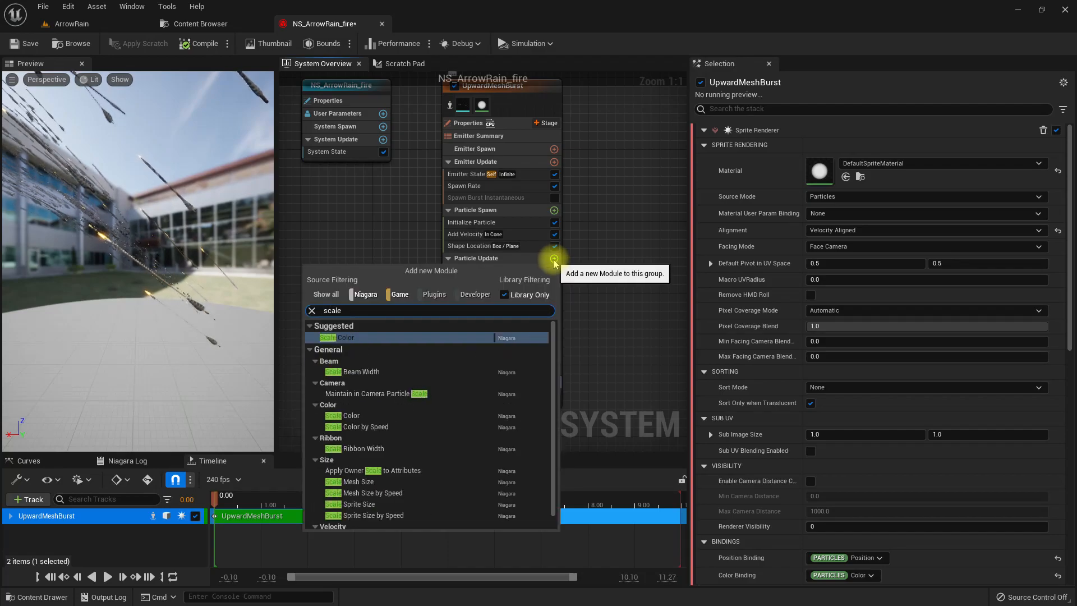
click(374, 428)
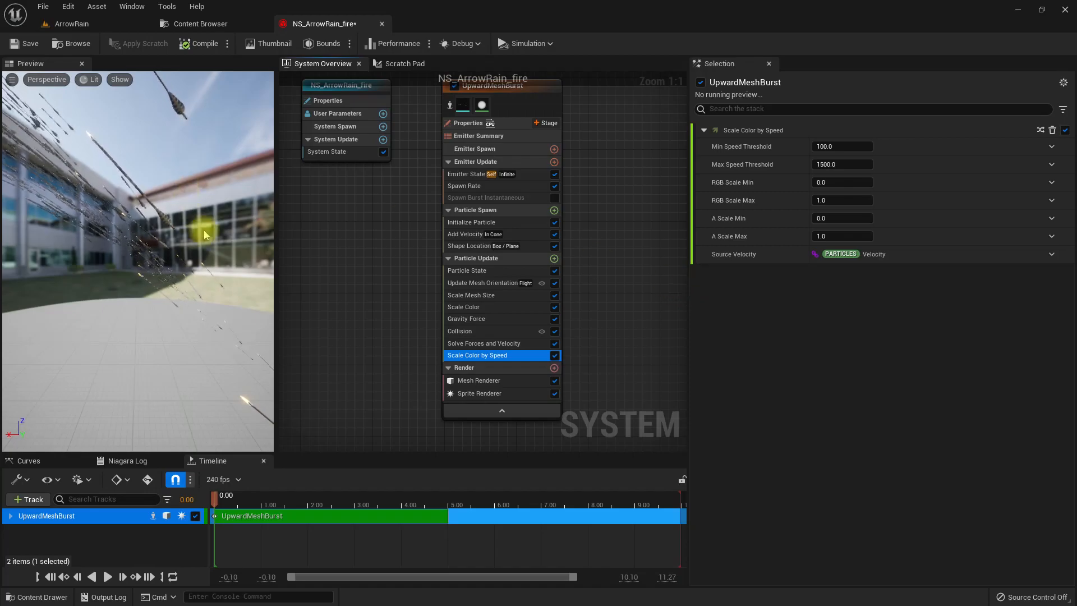
click(212, 362)
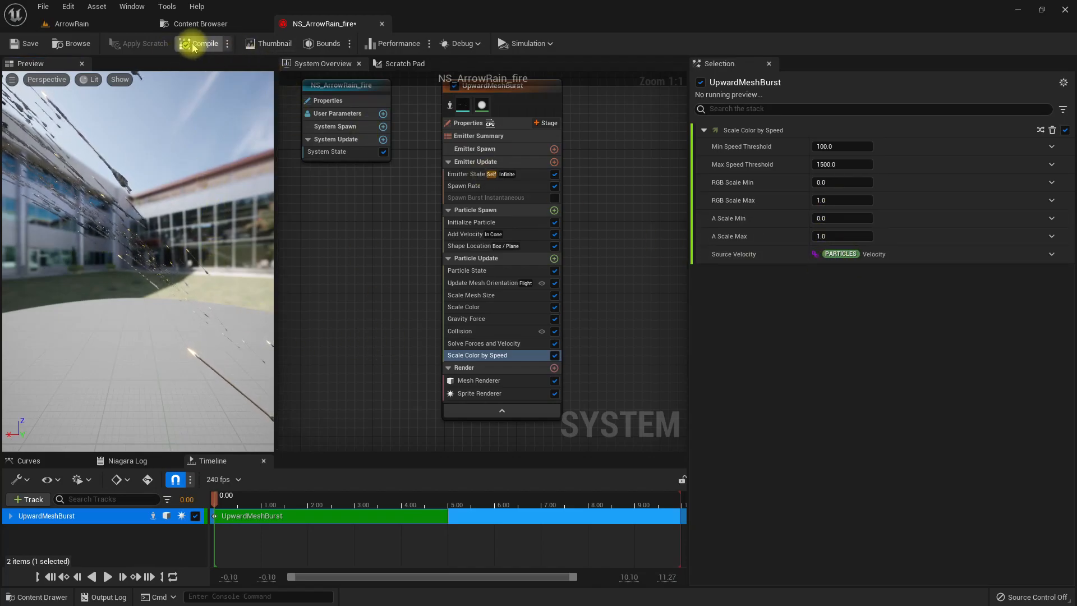
click(72, 23)
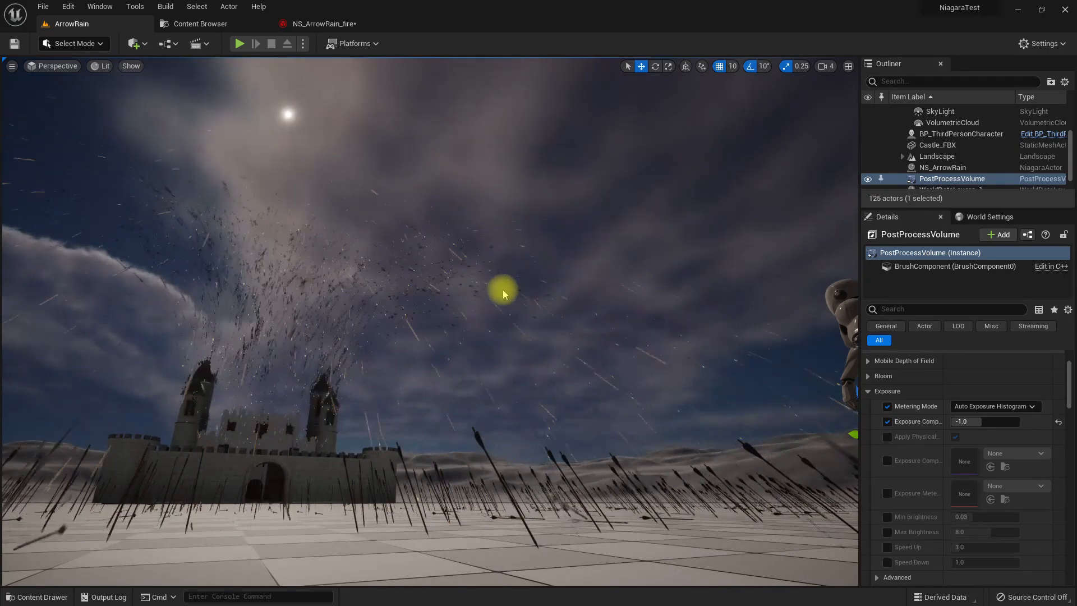
- Set the Scale Color by Speed module's RGB Scale Max to 100 and inspect the flying arrows in the ArrowRain level
click(322, 23)
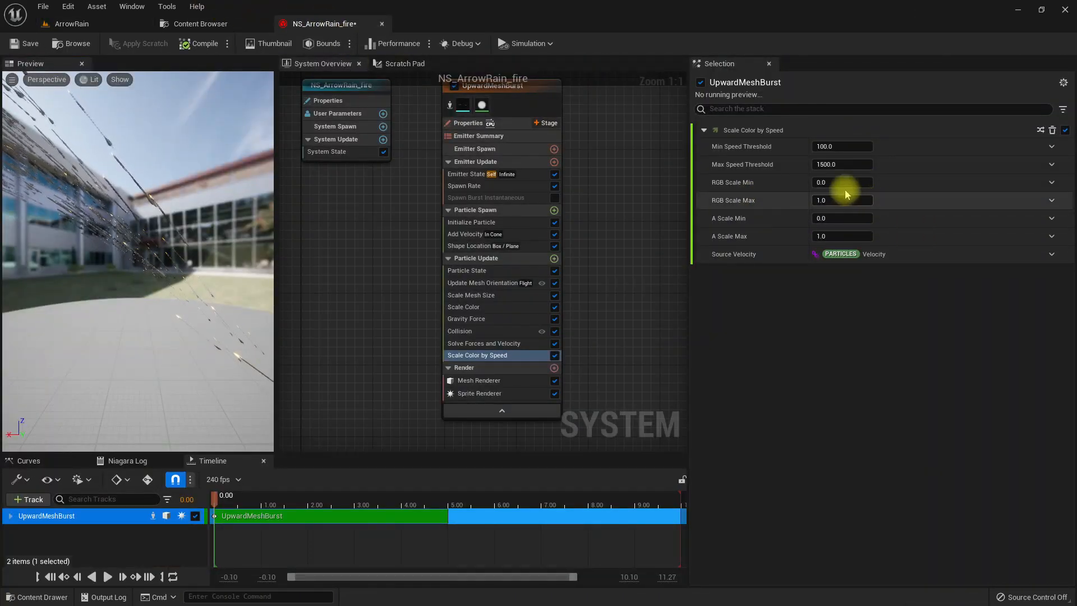
text(100)
key(Return)
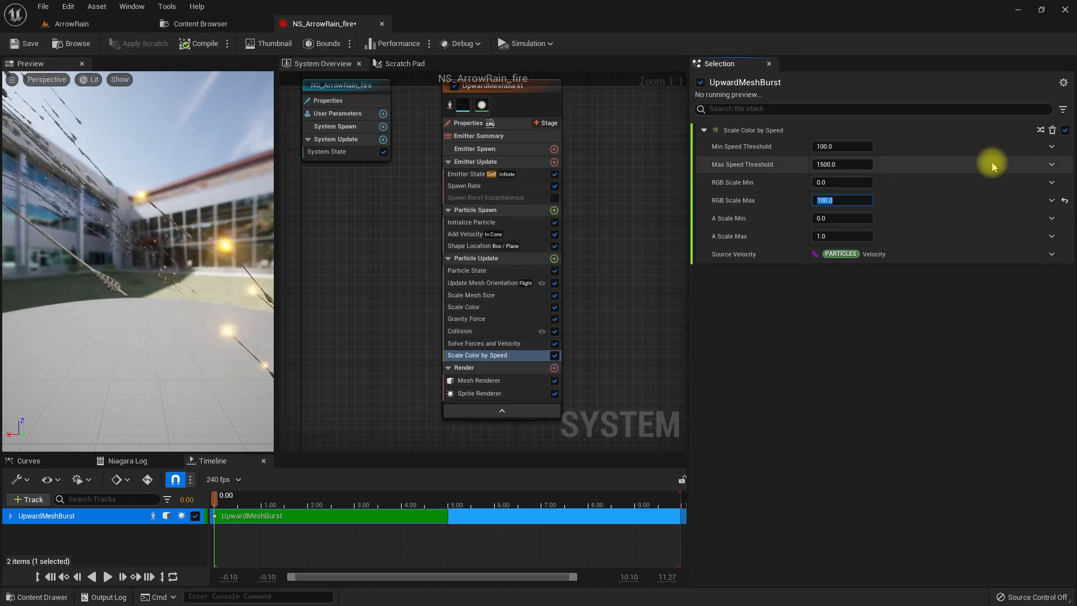
click(110, 25)
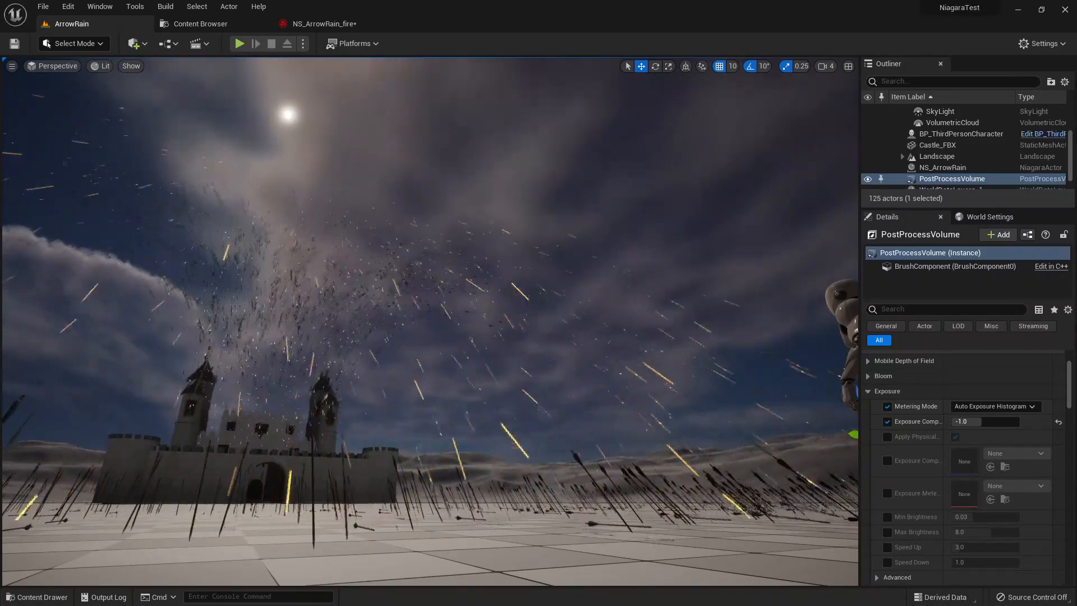
right_drag(381, 342, 362, 326)
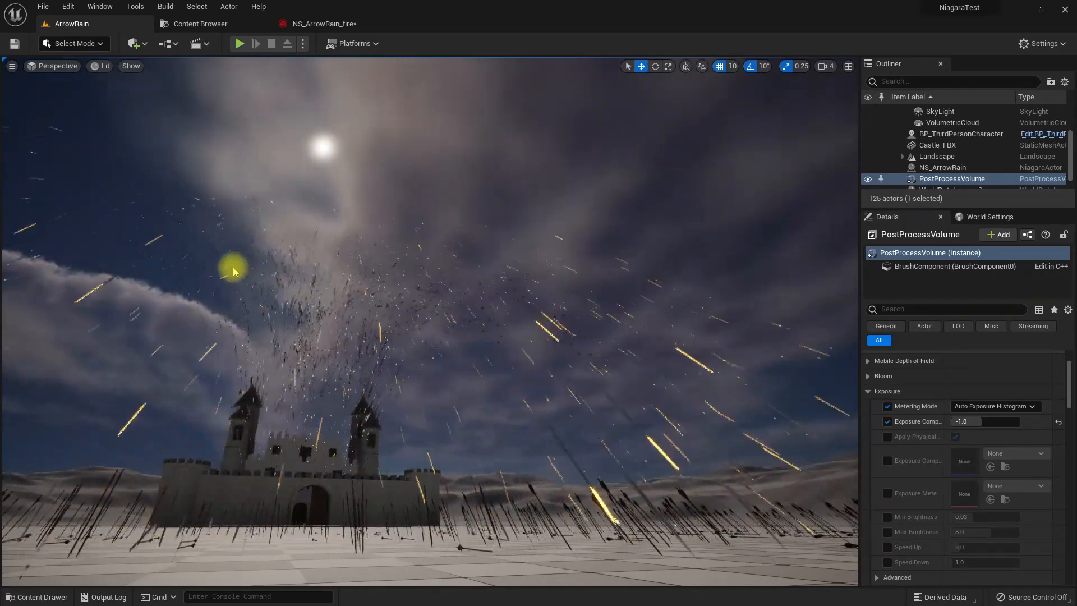
right_drag(320, 234, 330, 243)
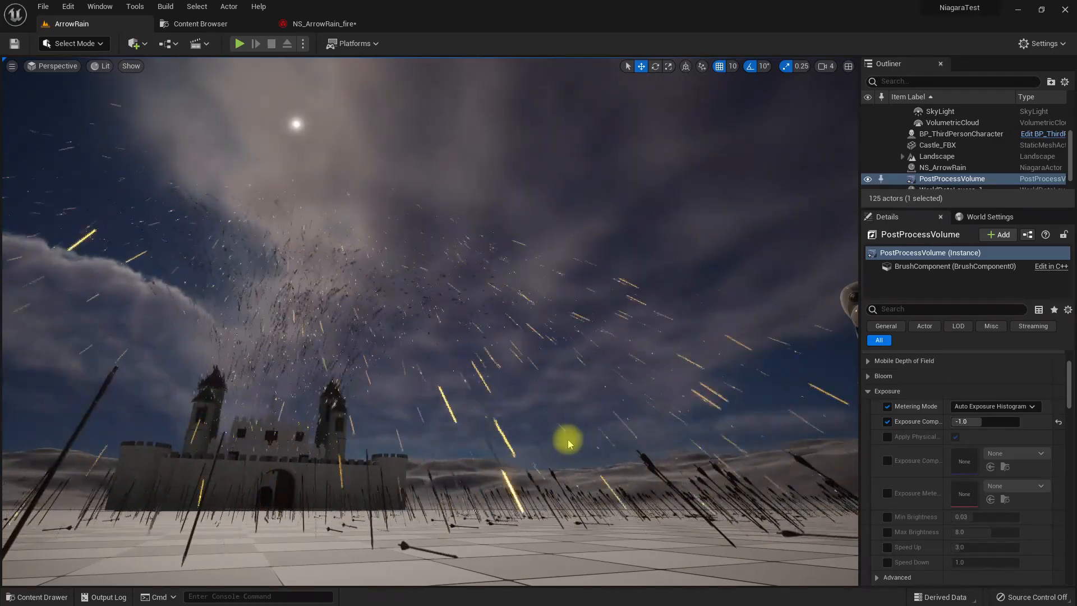
- Add a new emitter to the NS_ArrowRain_fire system from the Fountain template
click(315, 25)
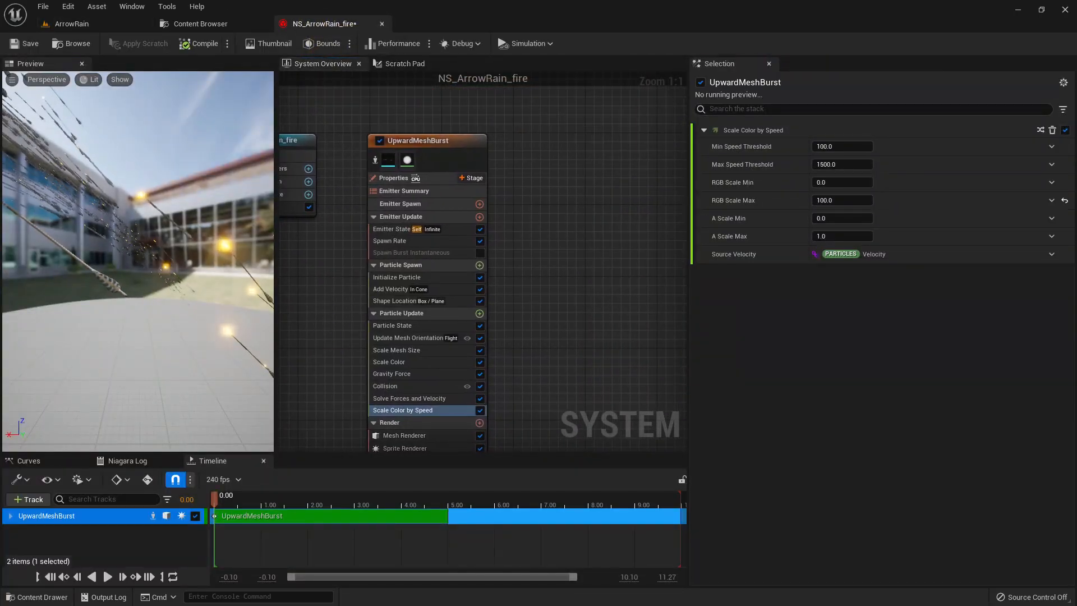
right_click(545, 152)
click(584, 169)
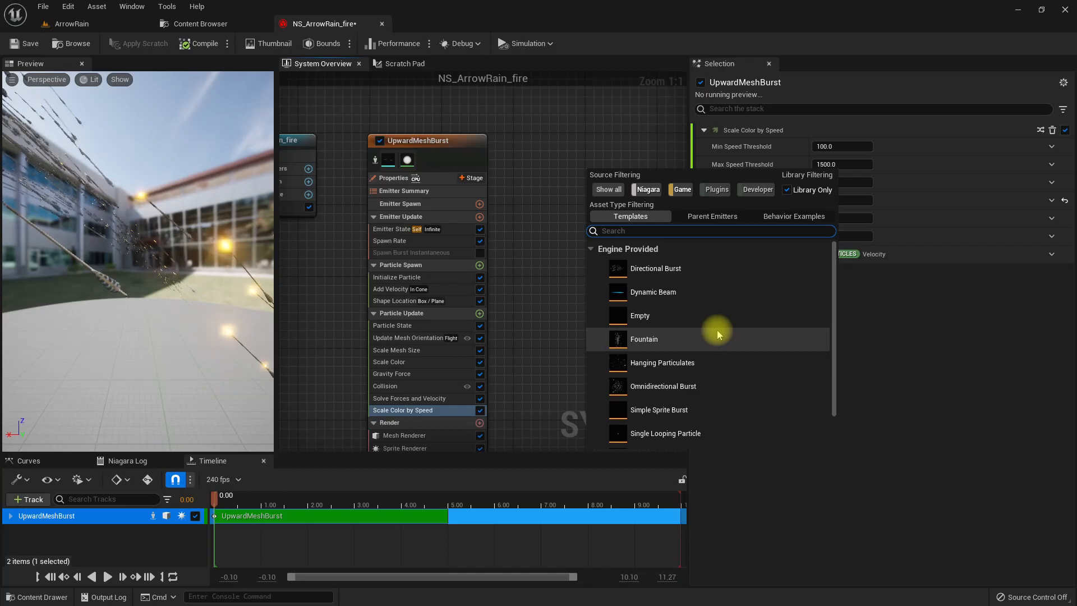
scroll(716, 334, down, 2)
scroll(716, 331, up, 2)
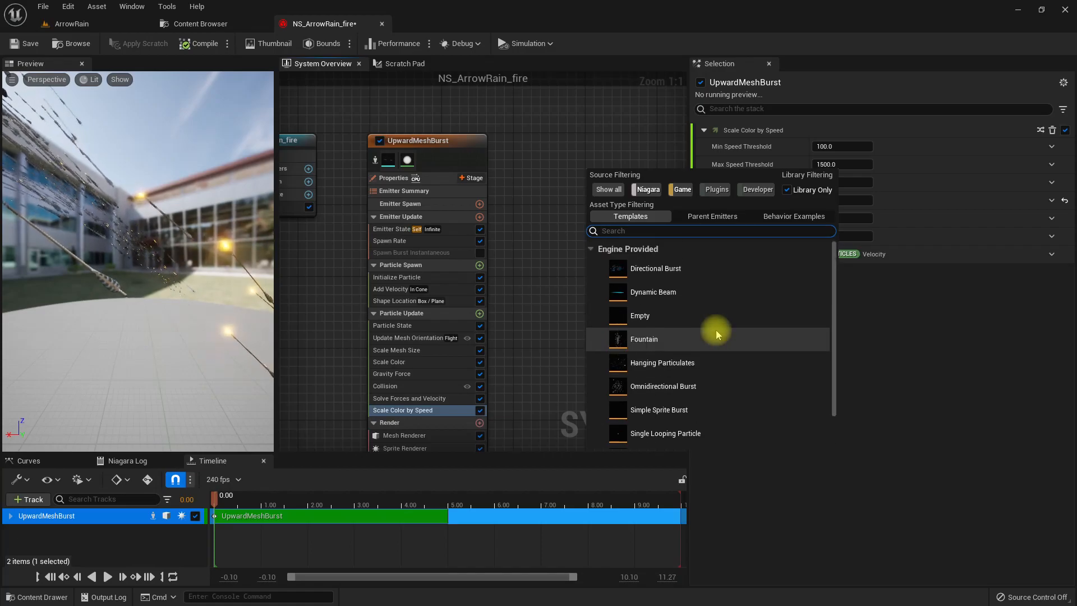
click(699, 335)
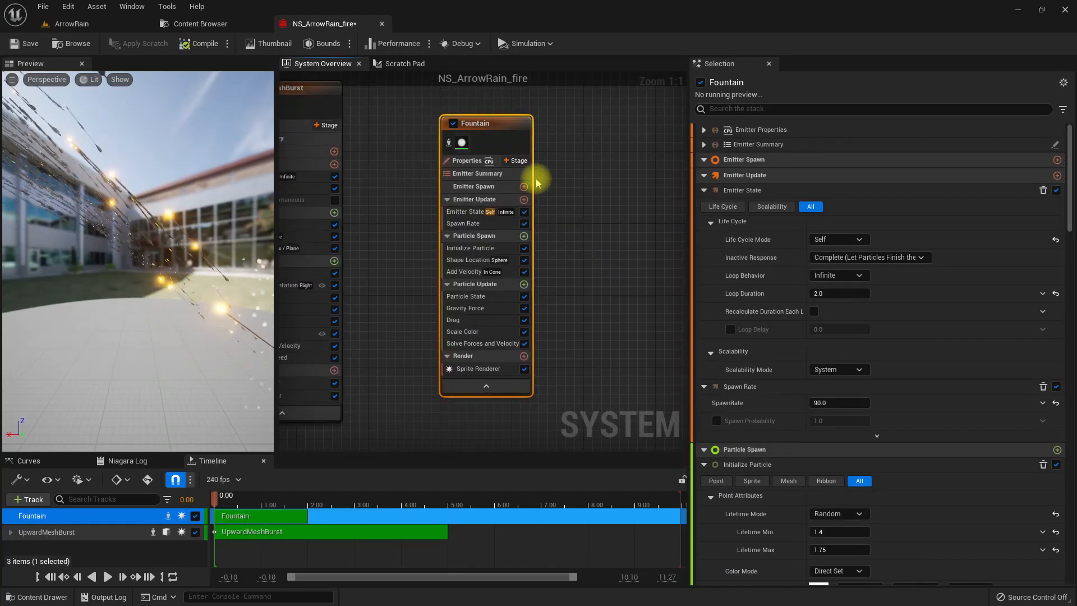
right_drag(406, 139, 487, 188)
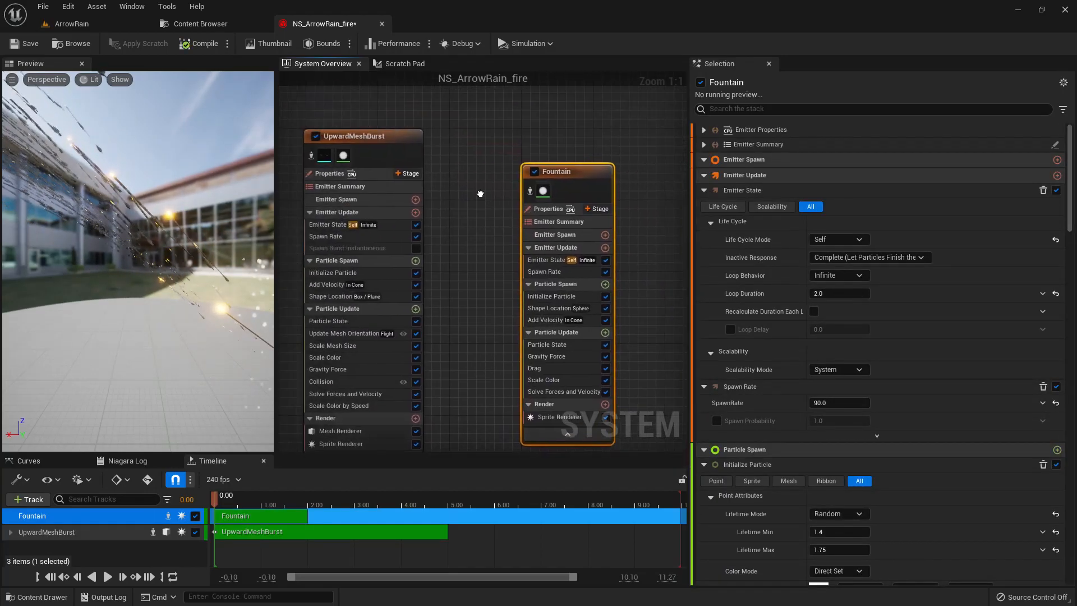
- Rename the Fountain emitter to Fire
right_click(369, 137)
right_click(552, 175)
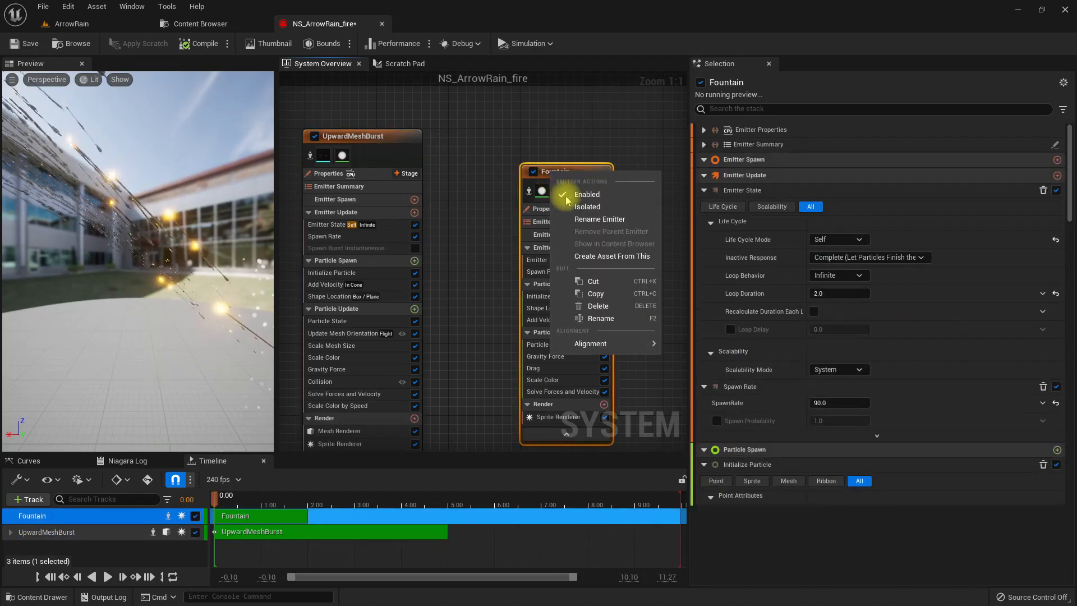
click(603, 215)
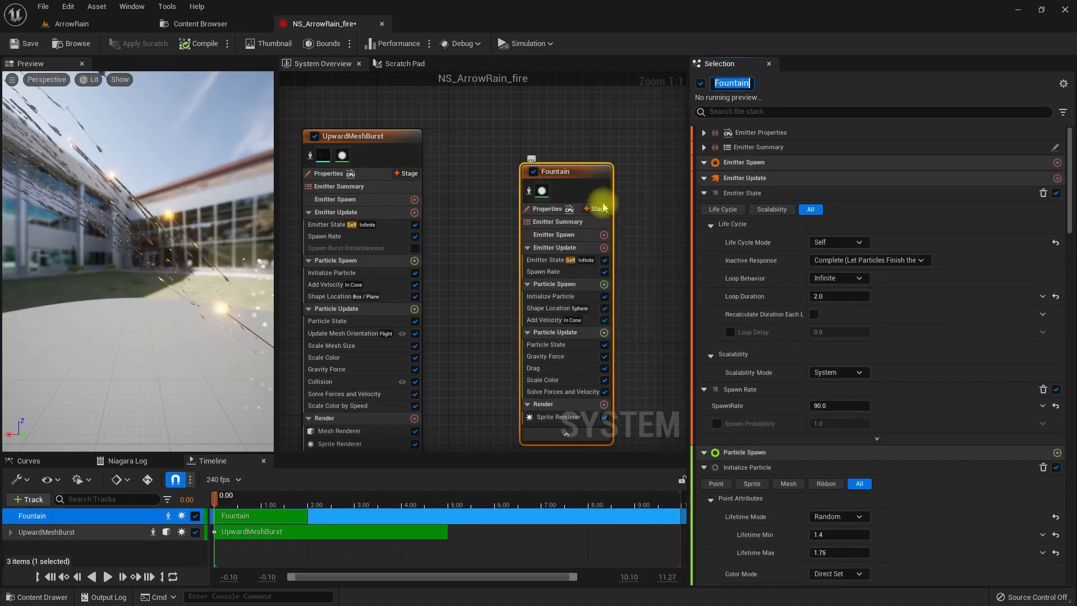
text(Fire)
key(Return)
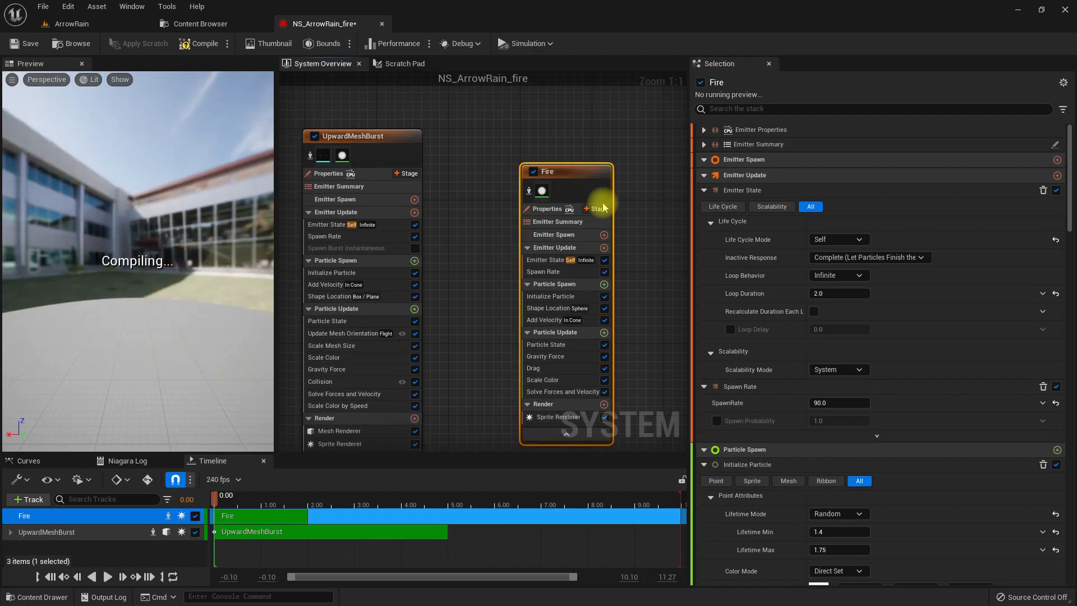
- Disable the Spawn Rate module of the Fire emitter and open its Add Velocity settings
right_drag(537, 409, 489, 388)
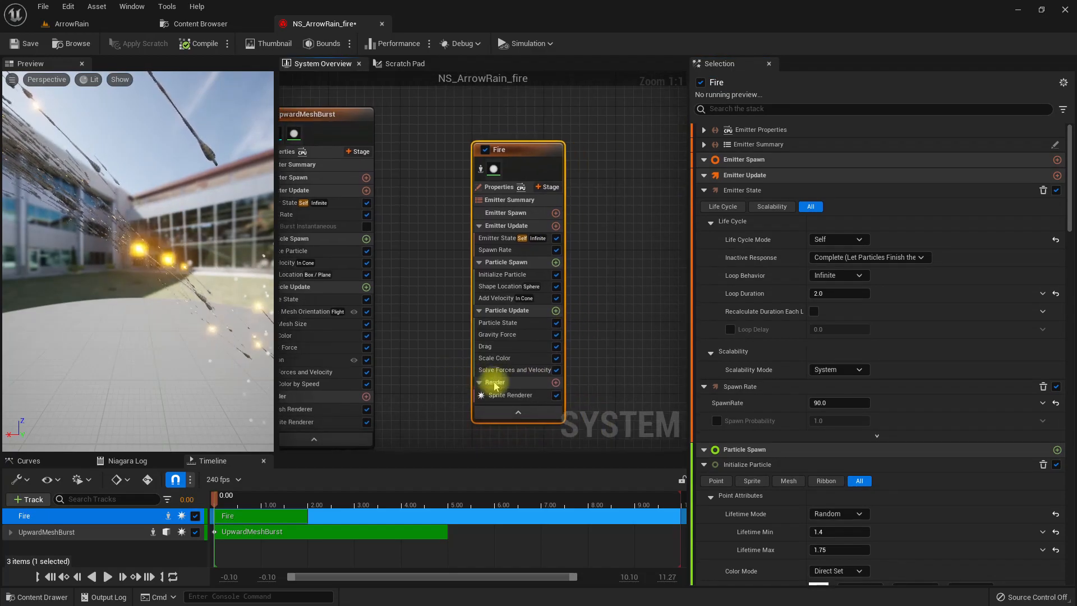
click(508, 395)
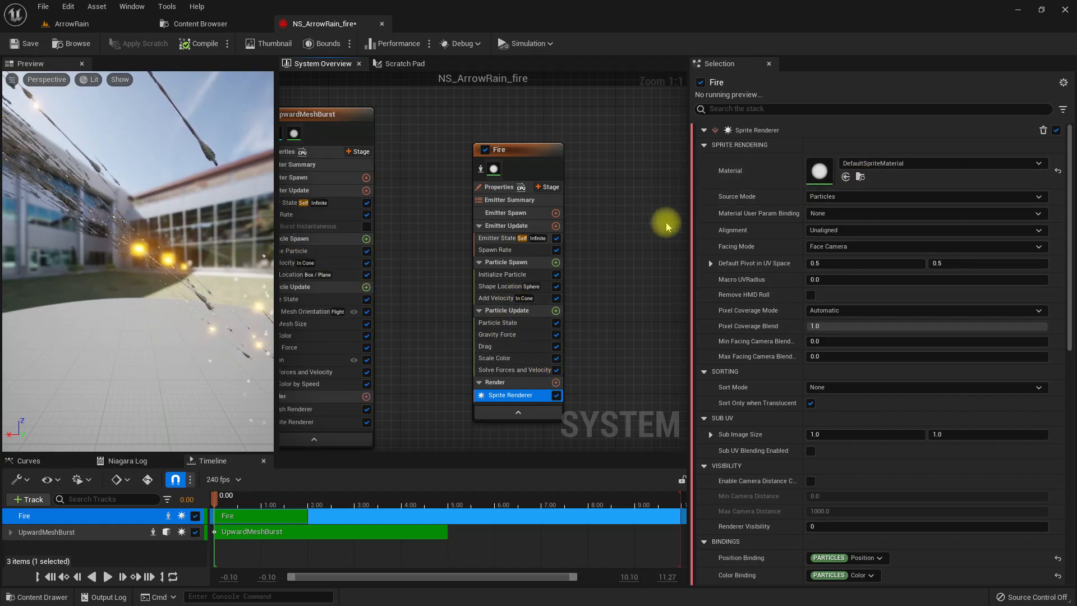
click(520, 250)
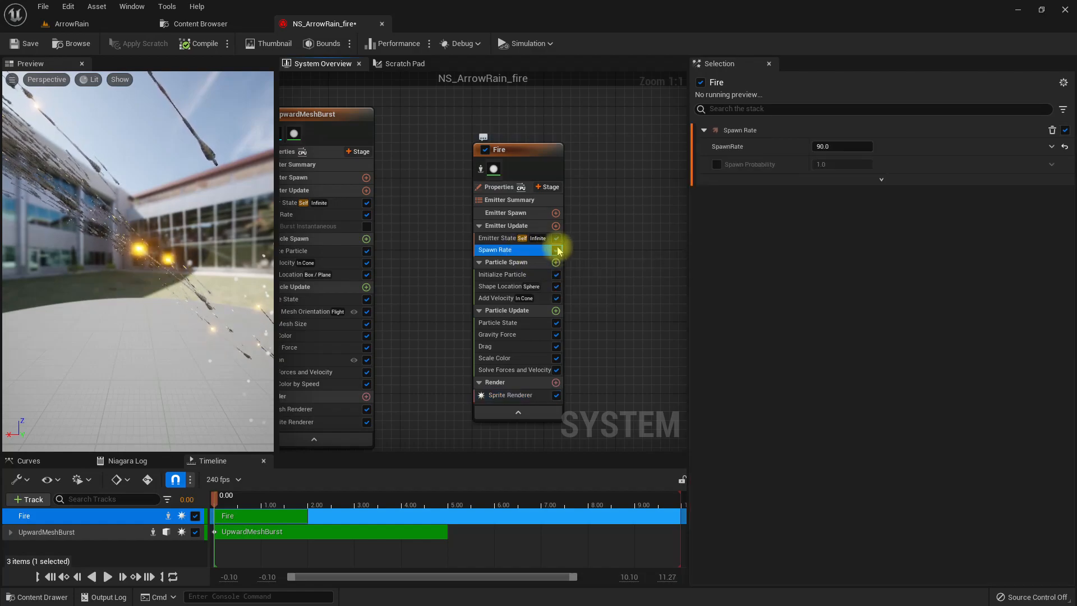
click(556, 250)
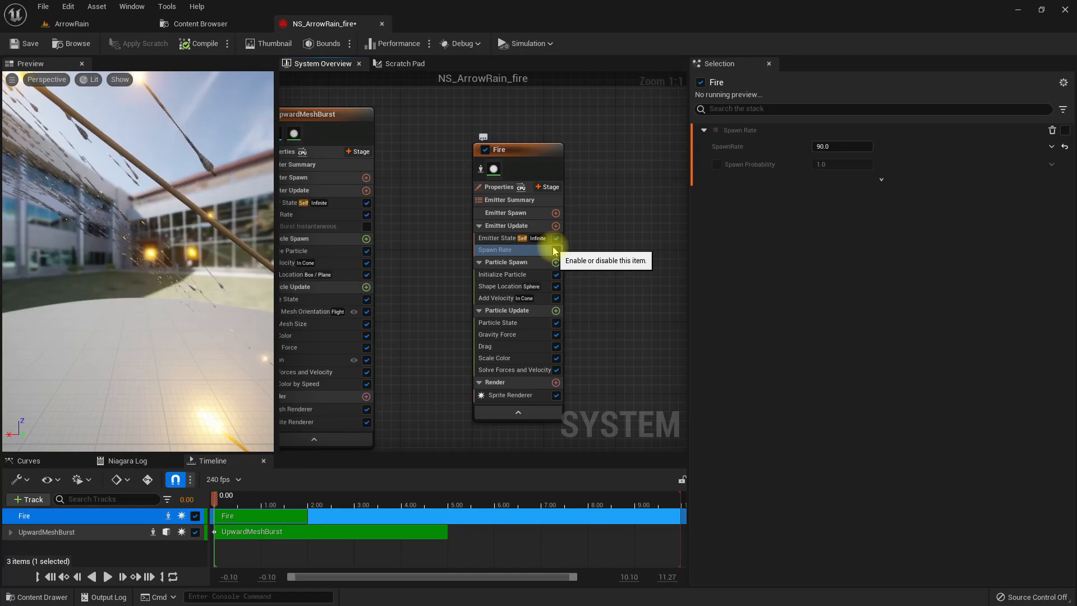
click(540, 301)
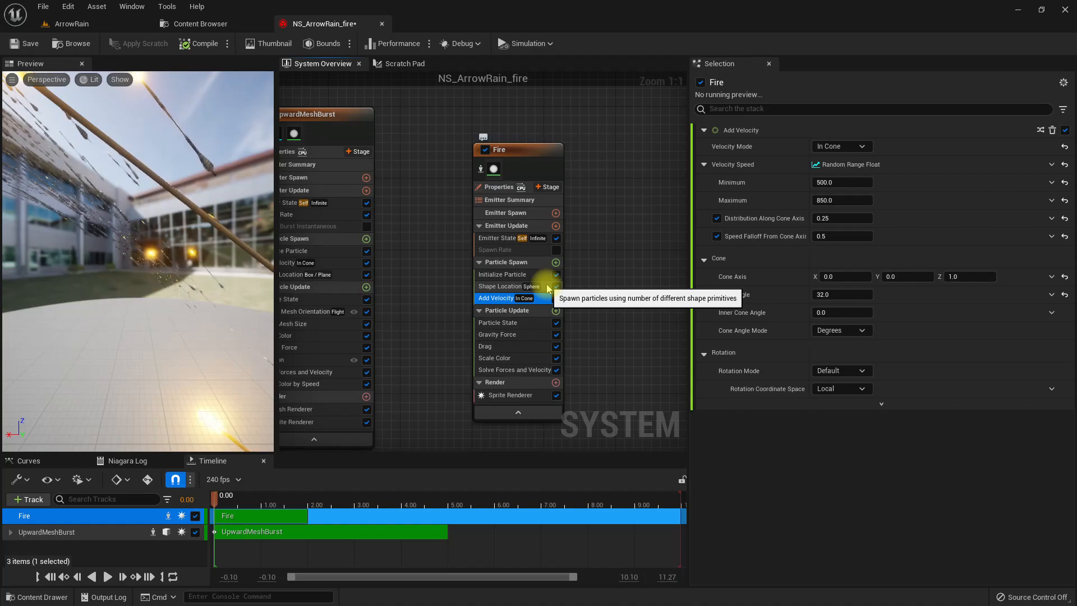
- Add a Generate Collision Event module to UpwardMeshBurst's Particle Update, set its Velocity Threshold to 0.5, and compile the system
right_drag(443, 282, 523, 279)
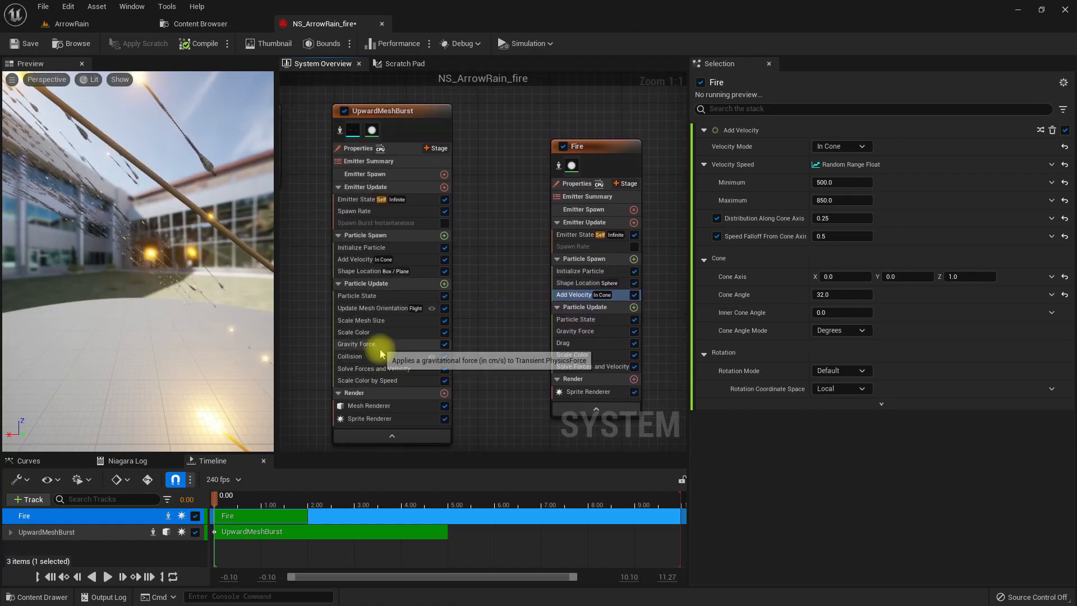
click(444, 284)
text(generate co)
key(Return)
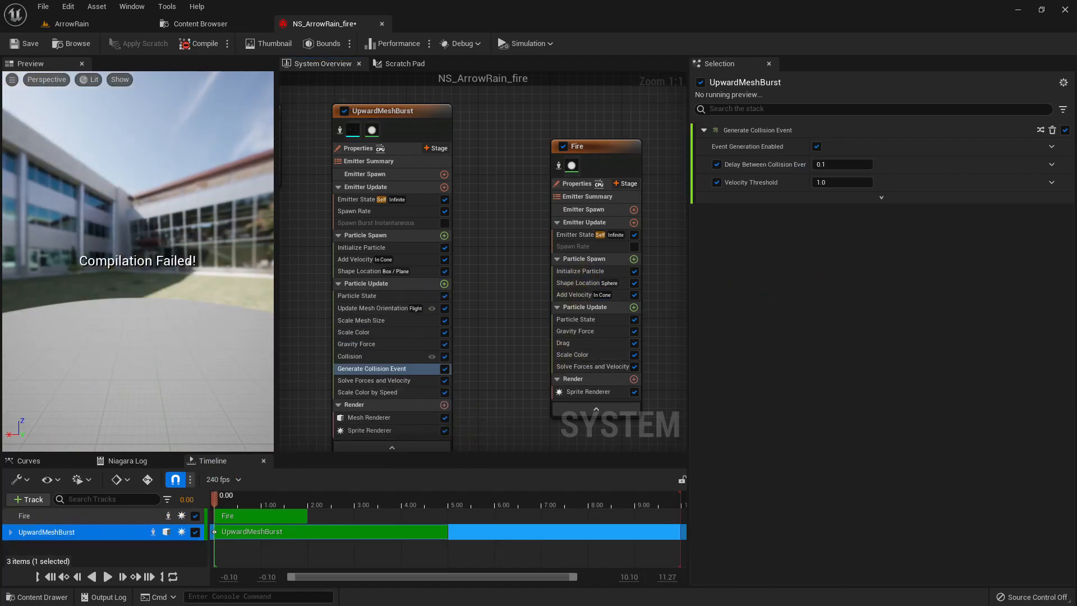
mouse_move(755, 189)
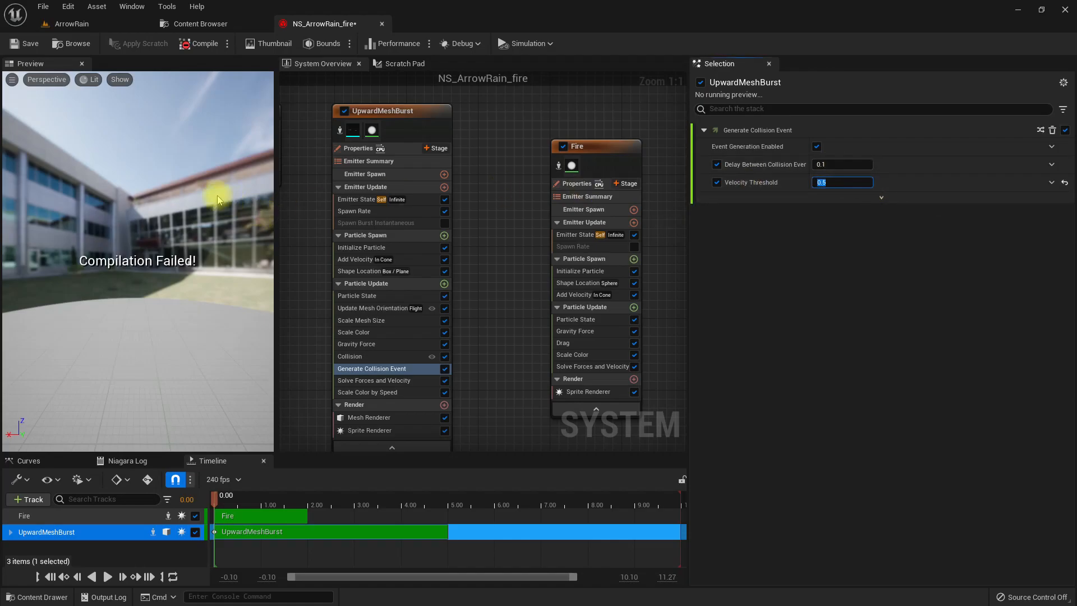
click(204, 41)
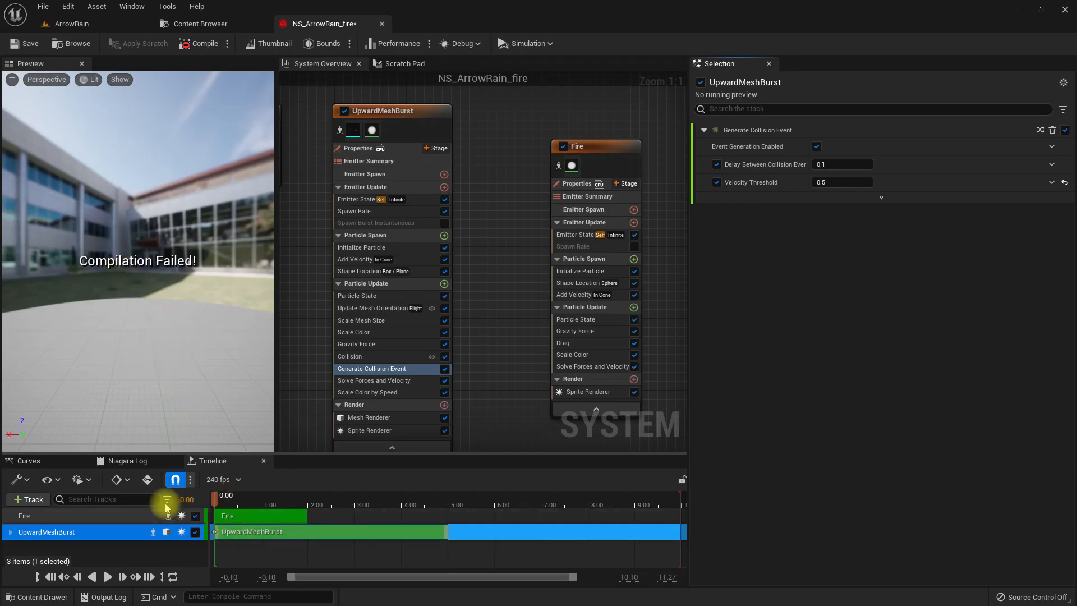
- Check the Niagara compile log, enable Requires Persistent IDs in the UpwardMeshBurst emitter properties, and recompile the system
click(128, 462)
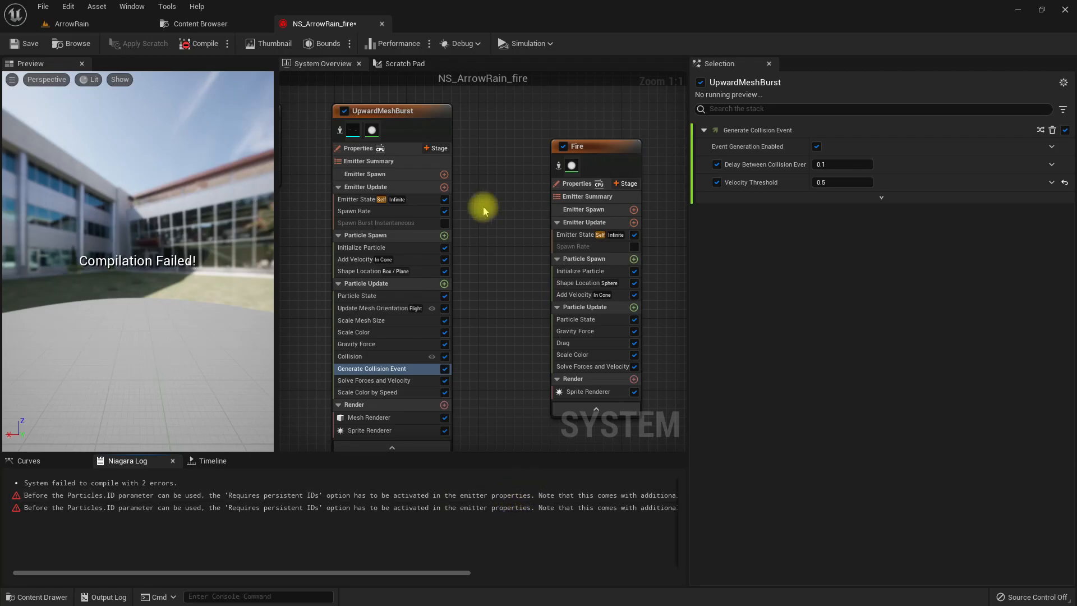
click(359, 148)
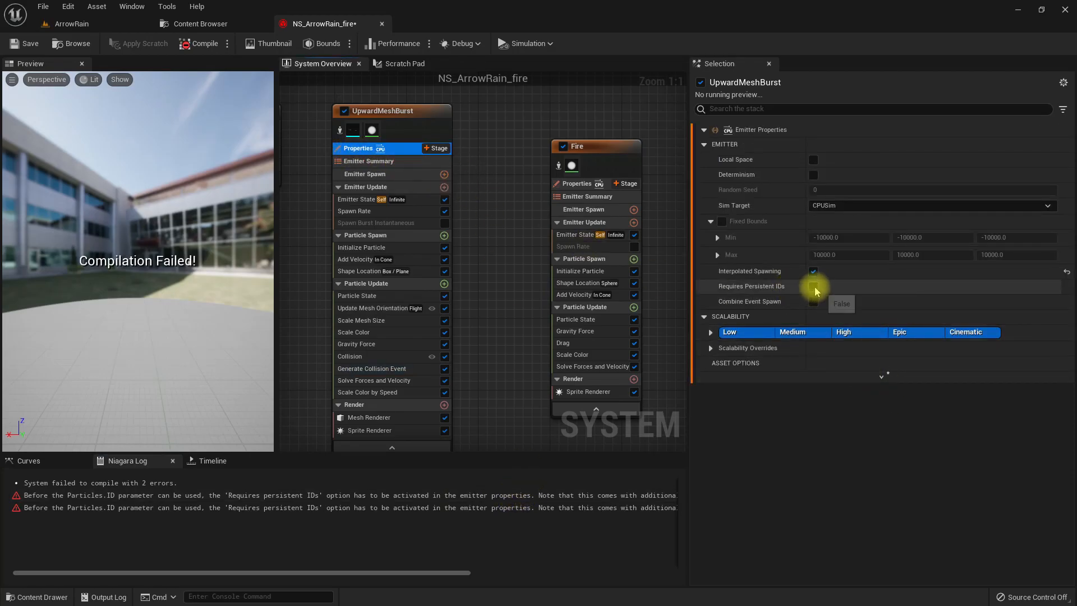
click(813, 287)
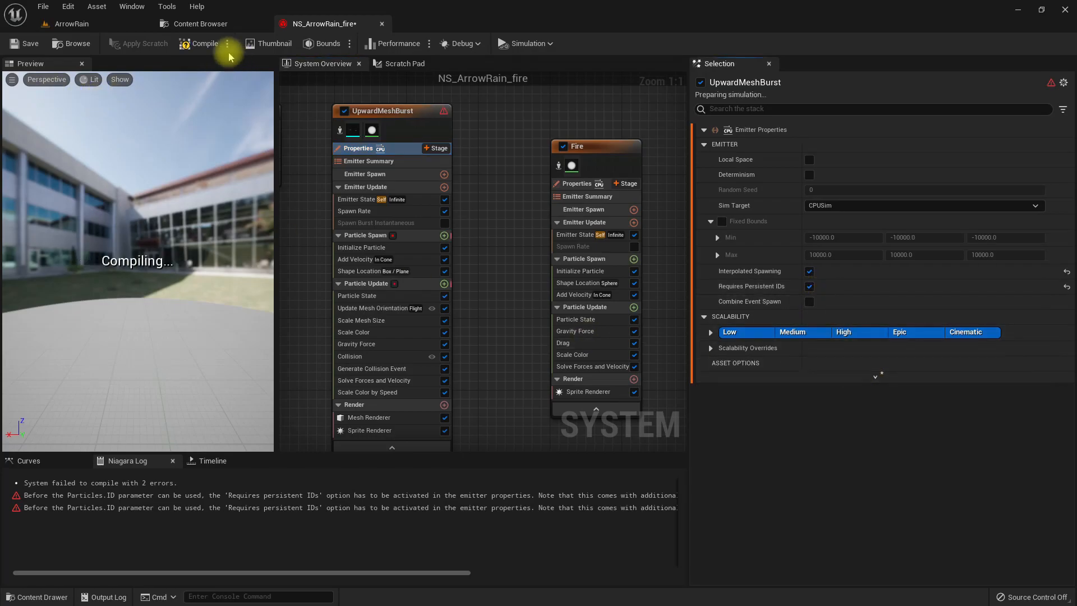
click(197, 44)
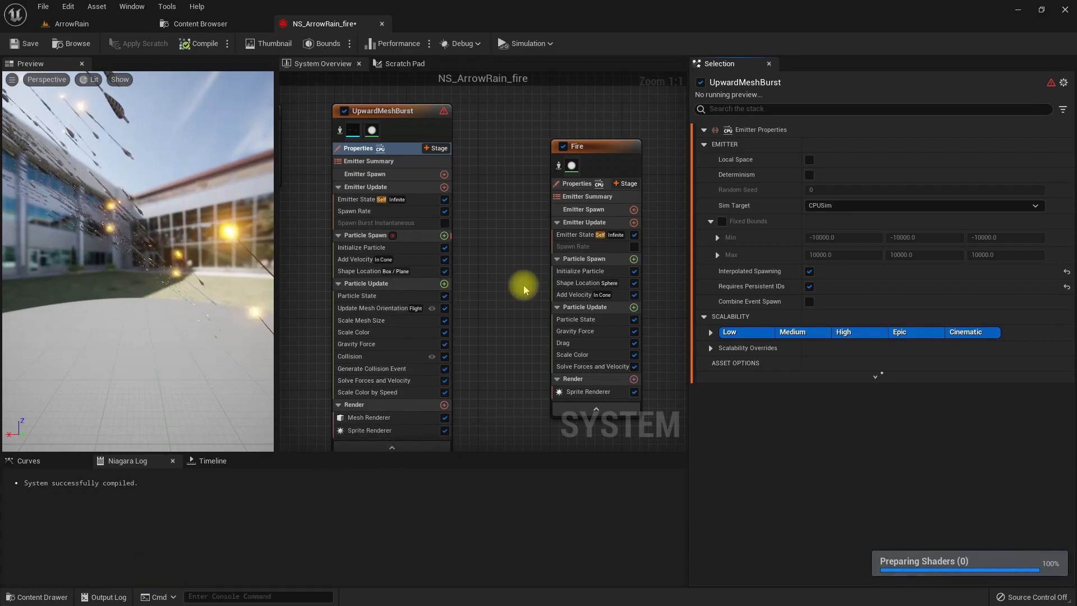
right_drag(525, 281, 489, 284)
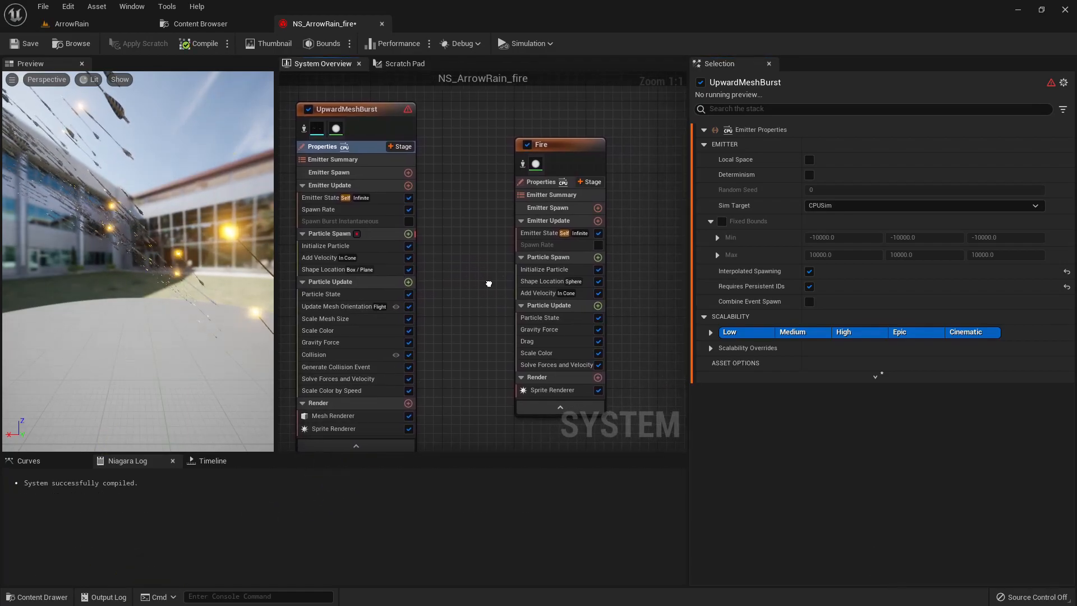
click(326, 368)
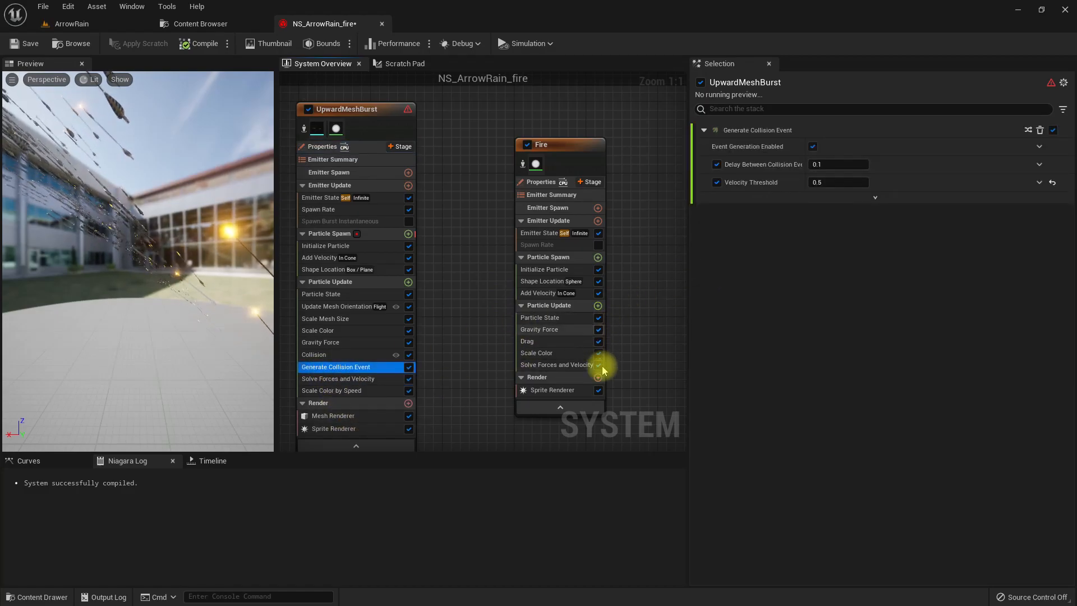
click(598, 306)
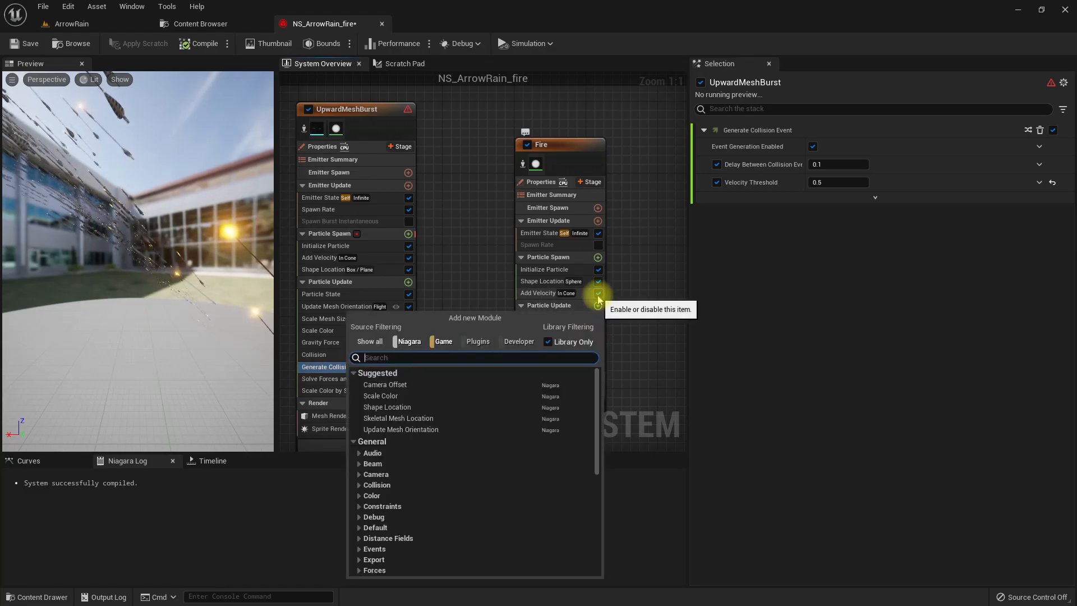
text(add)
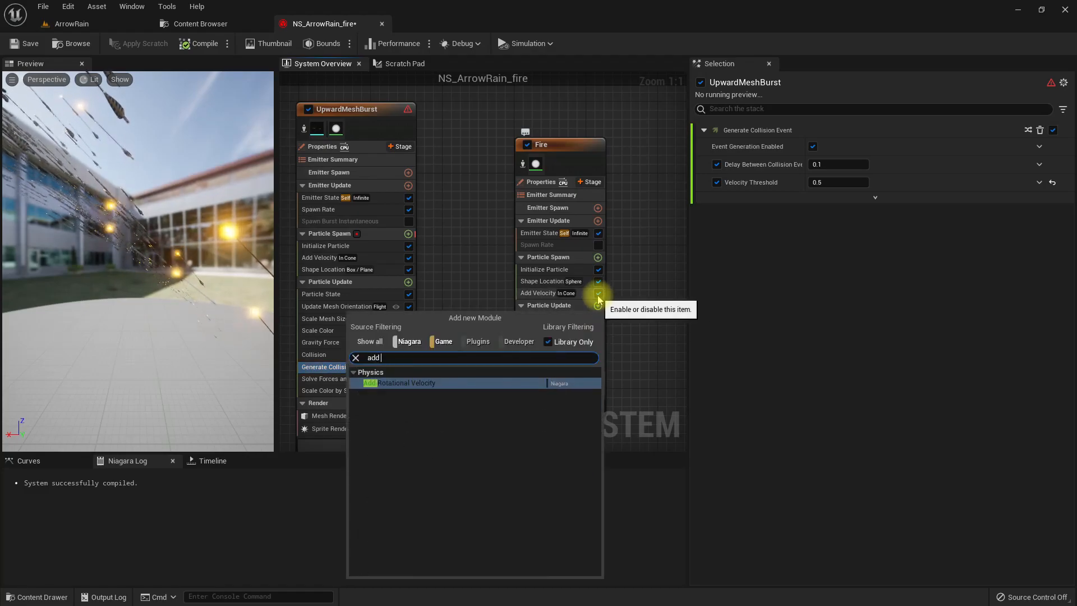
key(Escape)
- Add an Event Handler stage to the Fire emitter with UpwardMeshBurst's CollisionEvent as its source
click(589, 182)
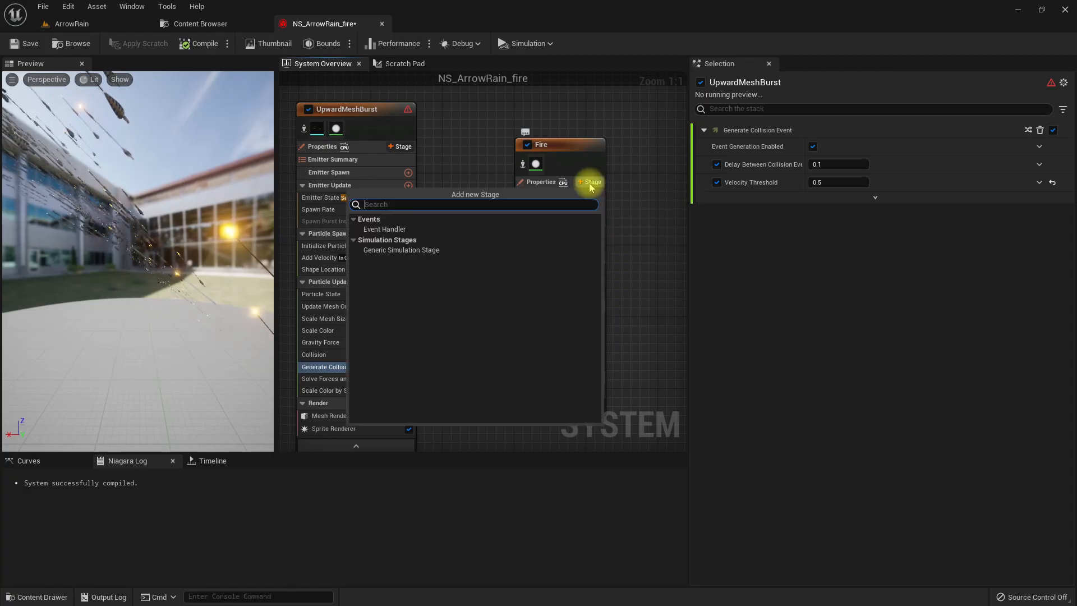
click(442, 229)
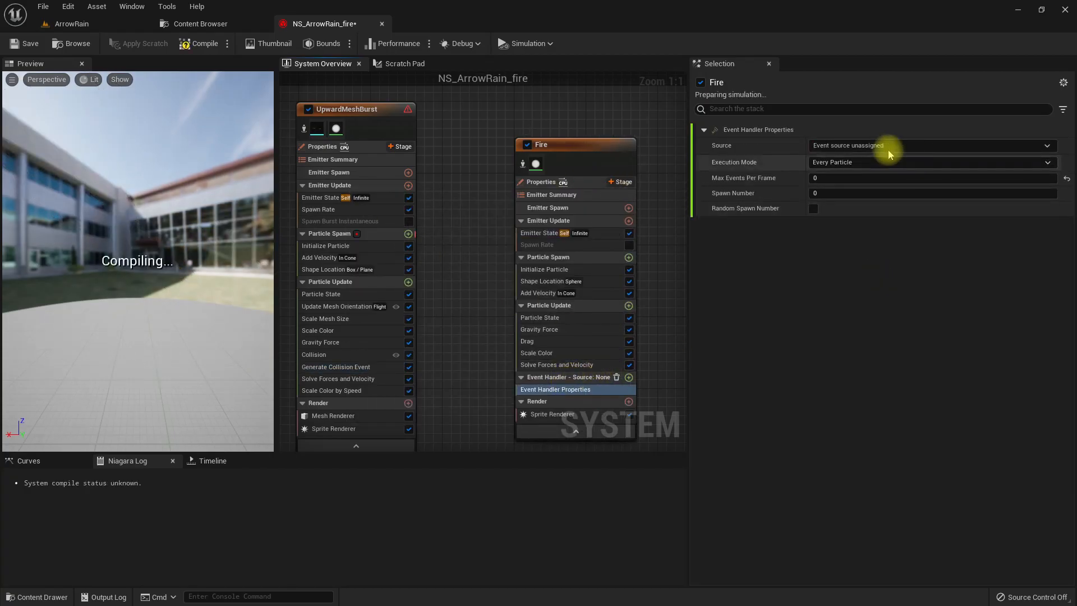
click(841, 145)
click(860, 180)
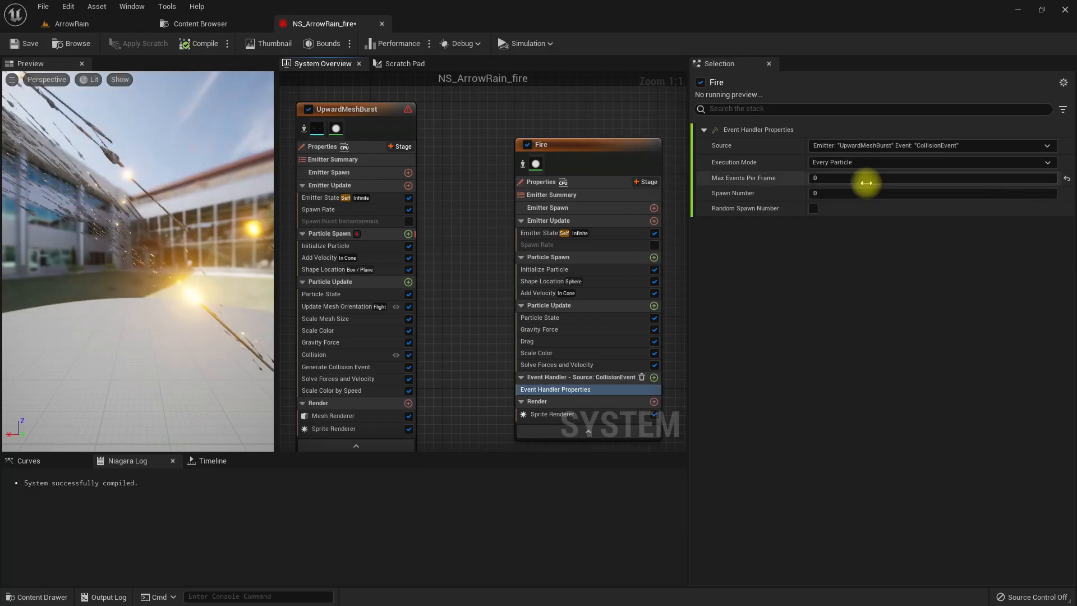
- Set the Fire event handler's Execution Mode to Spawned Particles and its Spawn Number to 1
click(854, 162)
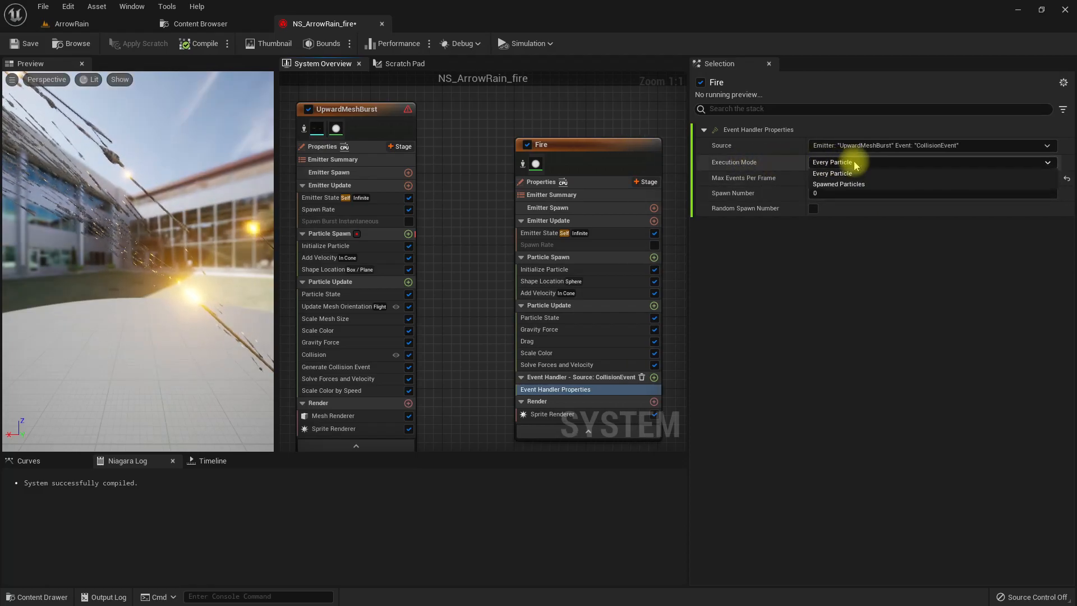
click(842, 184)
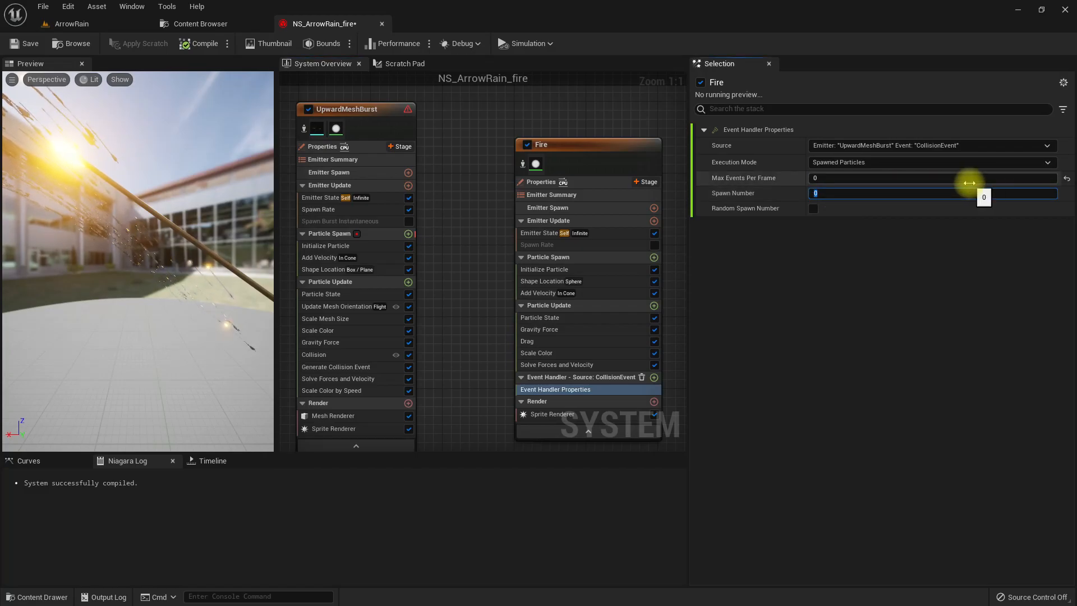
click(853, 179)
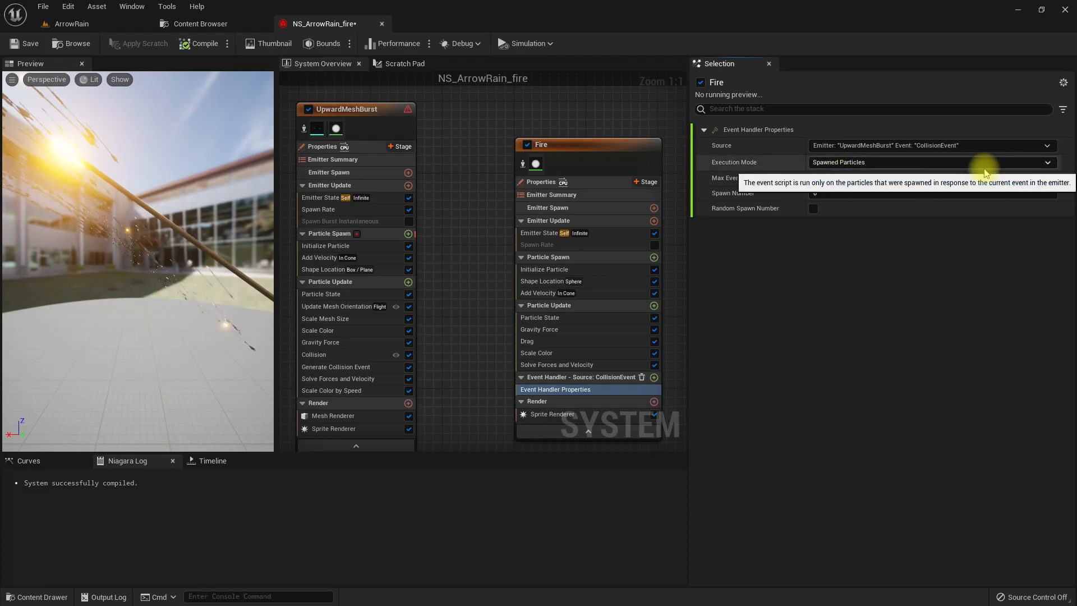
text(1)
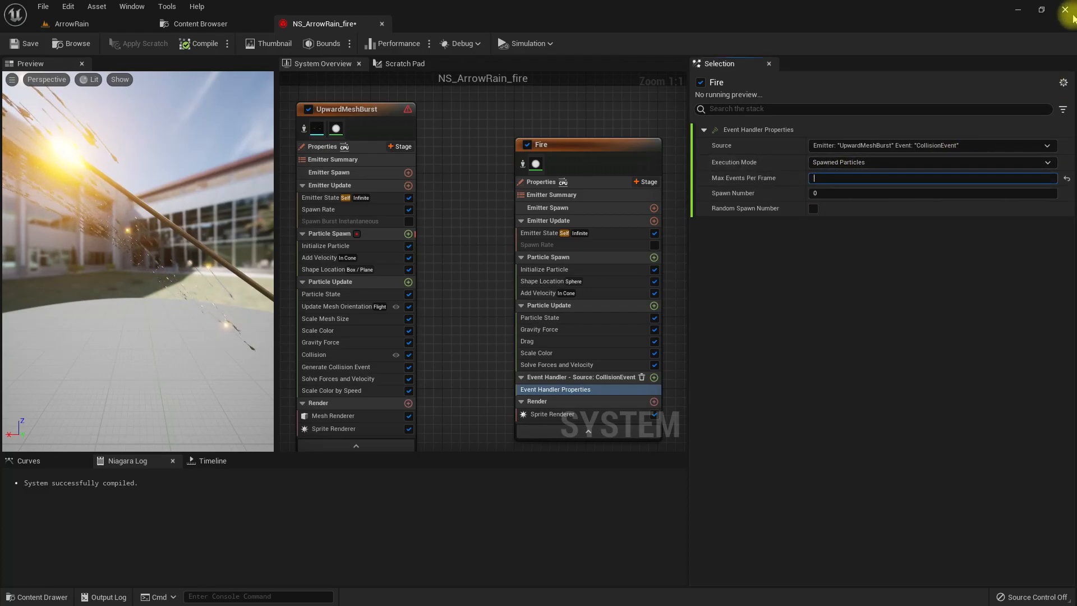
key(Tab)
key(Return)
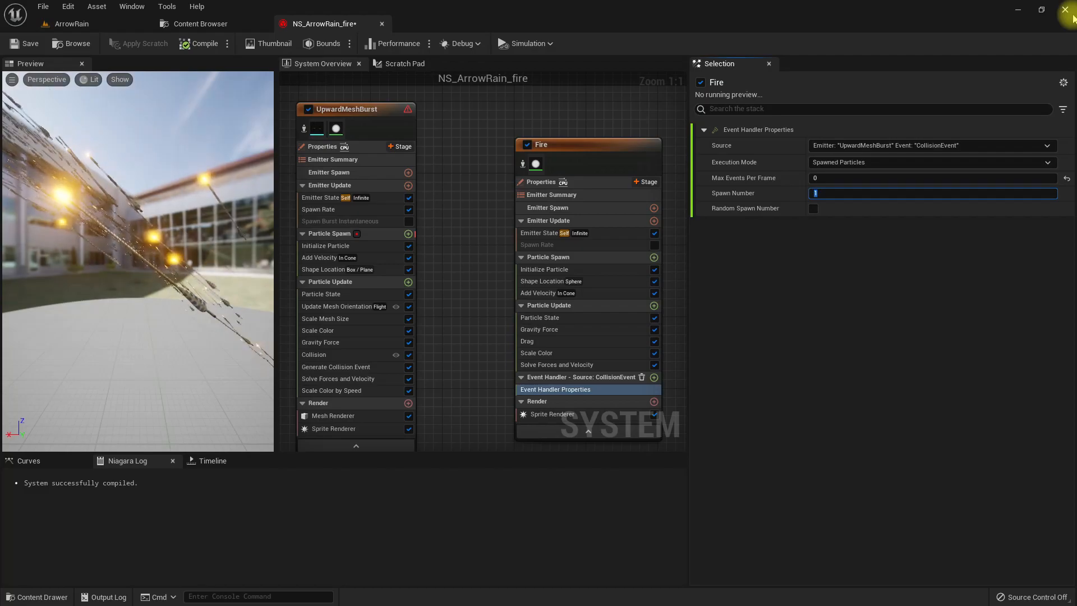
- Add a Receive Collision Event module to the Fire emitter's event handler
right_drag(480, 253, 421, 173)
click(595, 297)
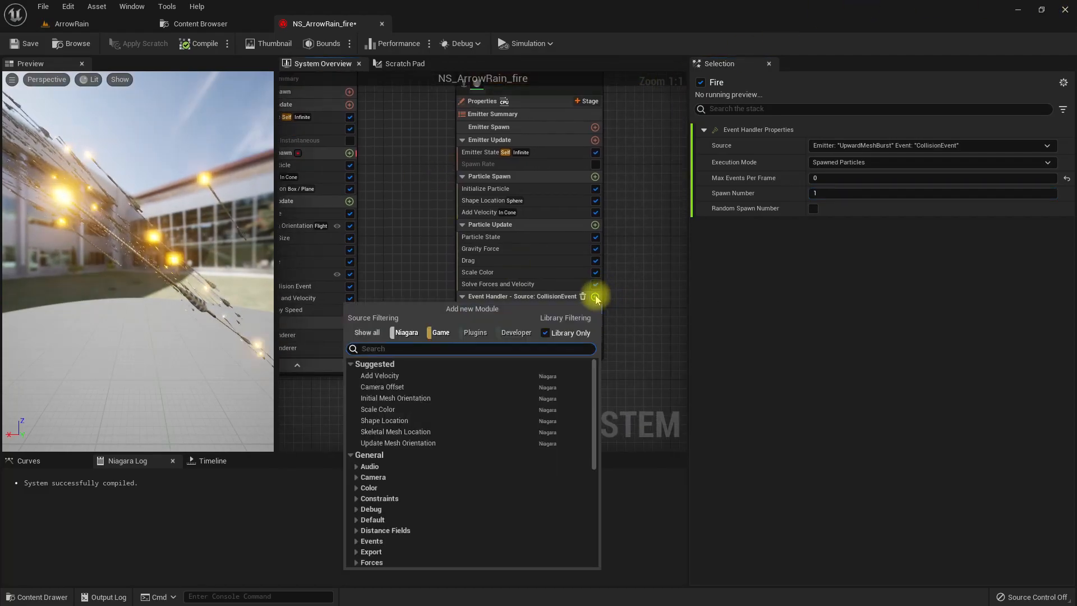
text(receiv)
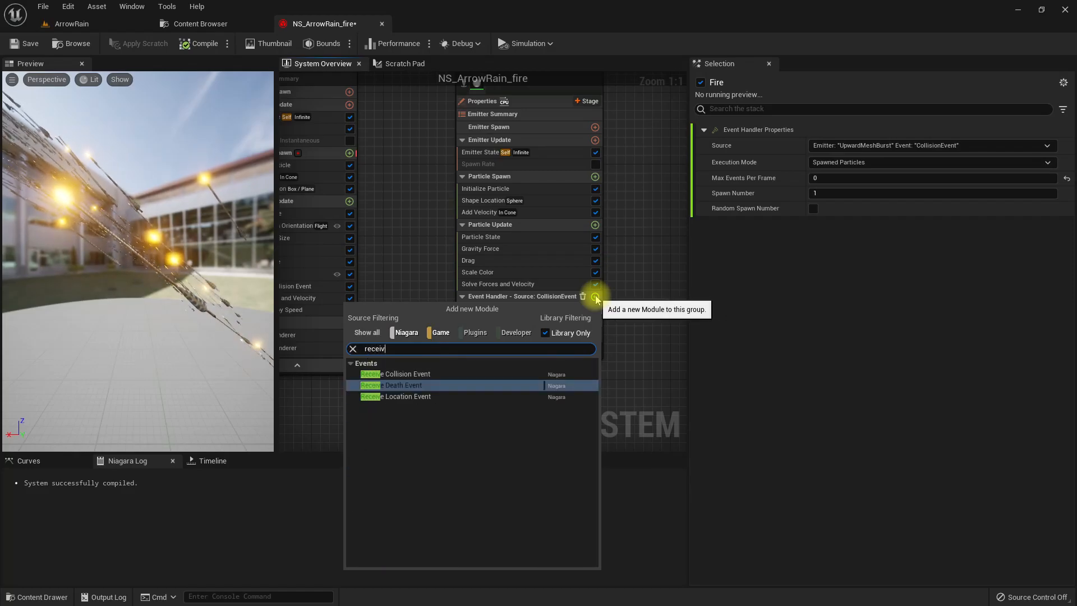
key(Down)
key(Up)
key(Up)
key(Return)
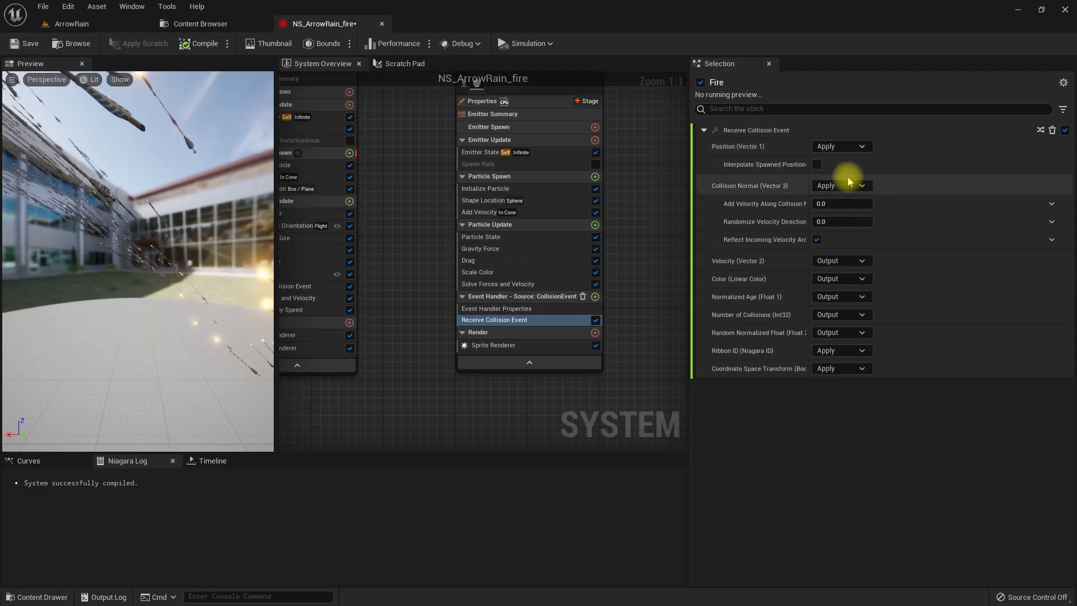
- Set Collision Normal and Coordinate Space Transform of the Receive Collision Event module to Output
click(843, 186)
click(836, 201)
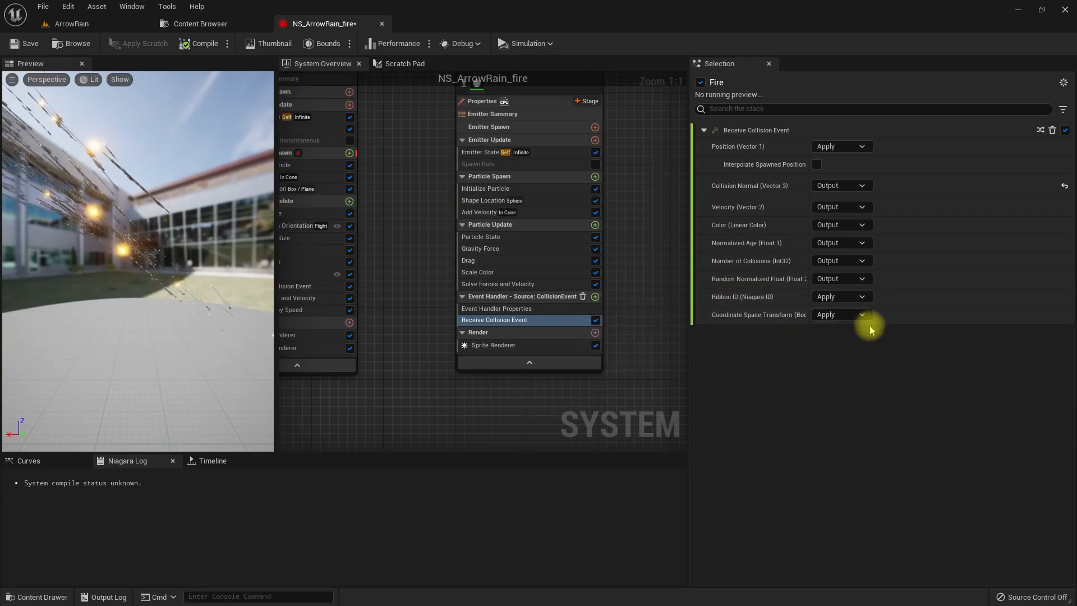
click(845, 315)
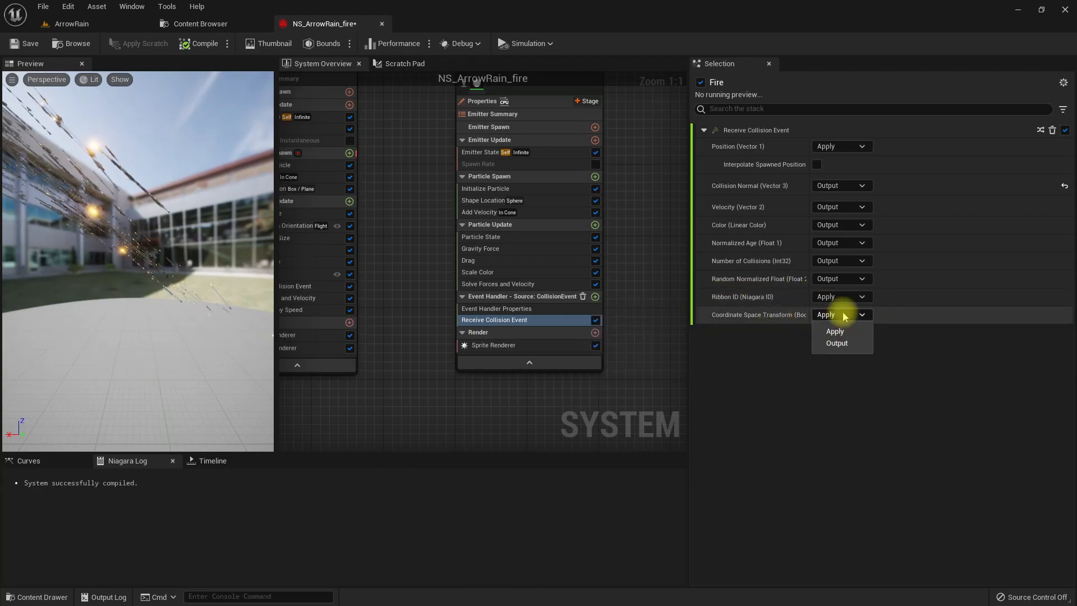
click(838, 343)
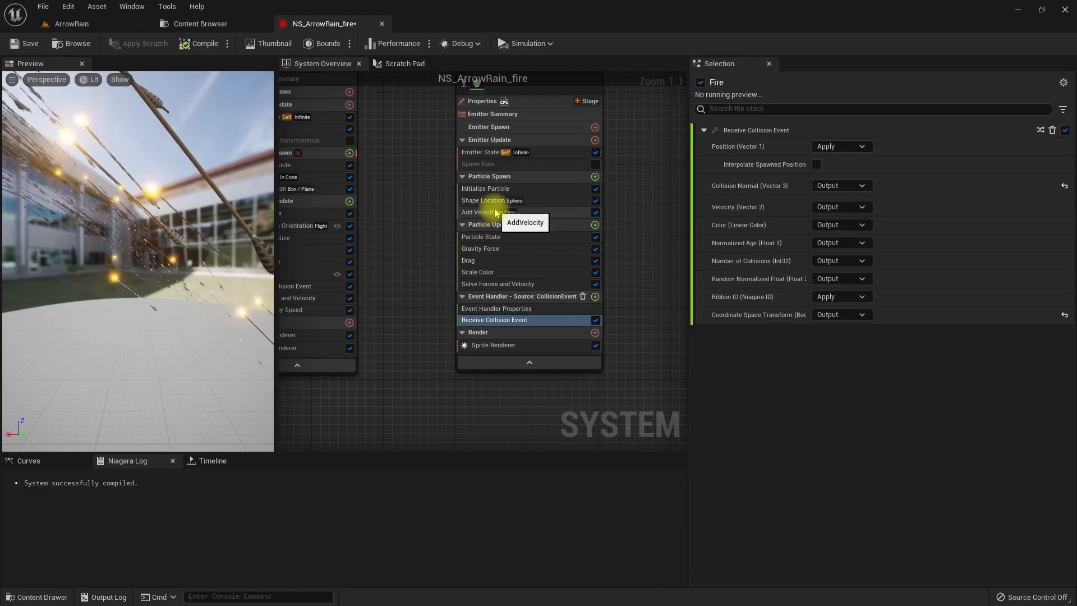
right_drag(390, 219, 392, 238)
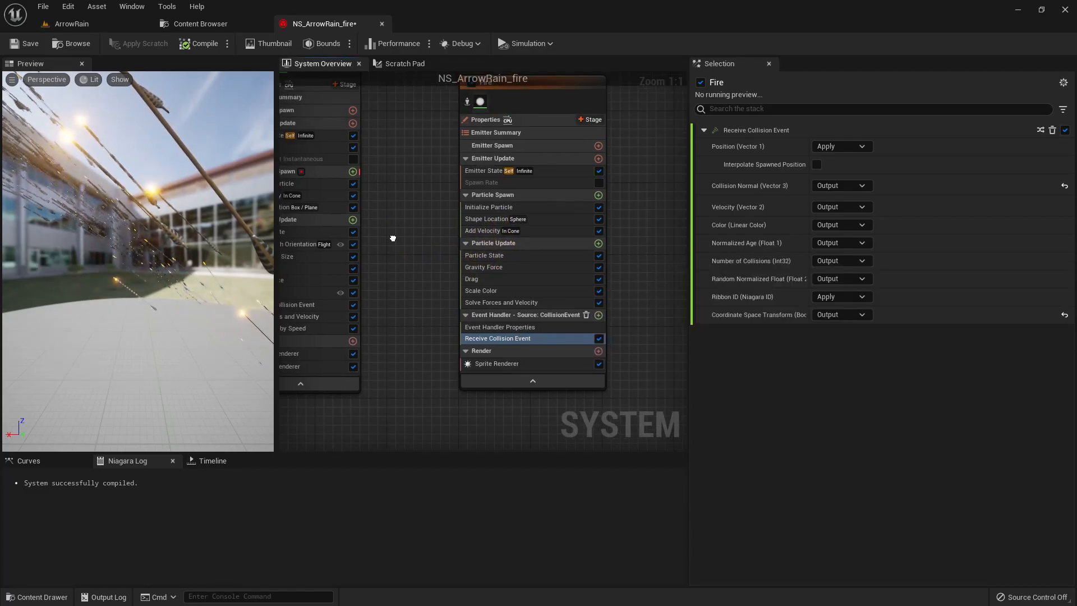
right_drag(498, 321, 481, 322)
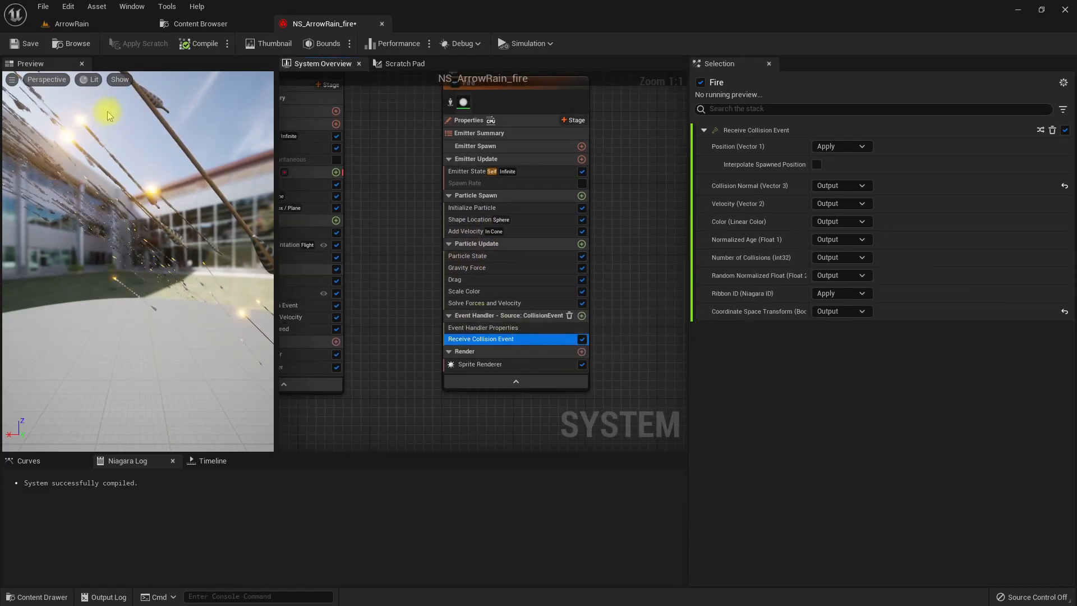
- Inspect the arrow rain and its ground impacts in the ArrowRain level, and return to the NS_ArrowRain_fire system
click(84, 24)
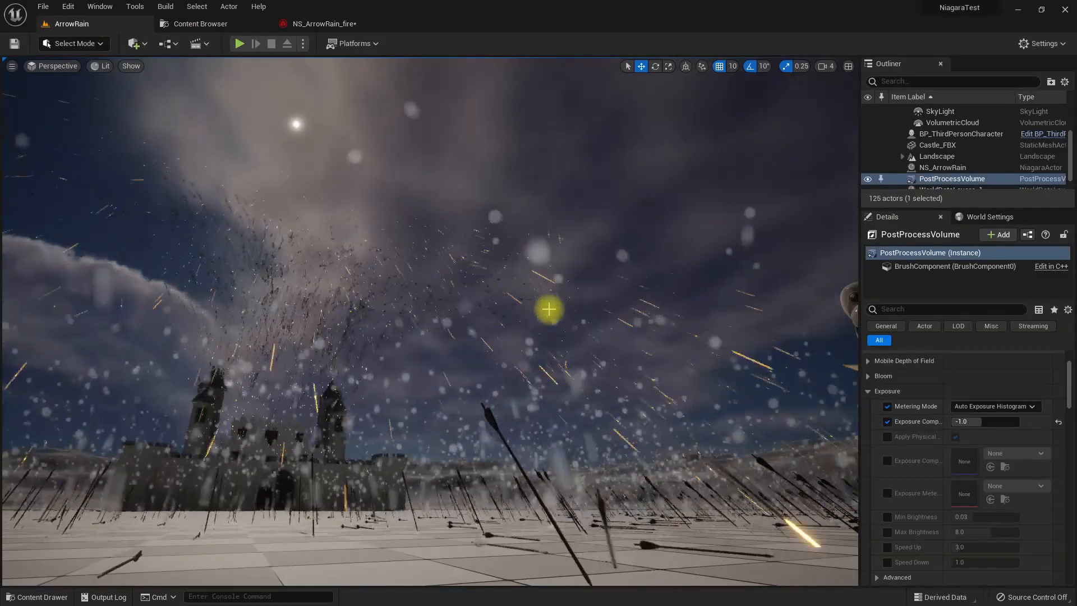
right_drag(522, 301, 566, 352)
middle_drag(522, 301, 522, 351)
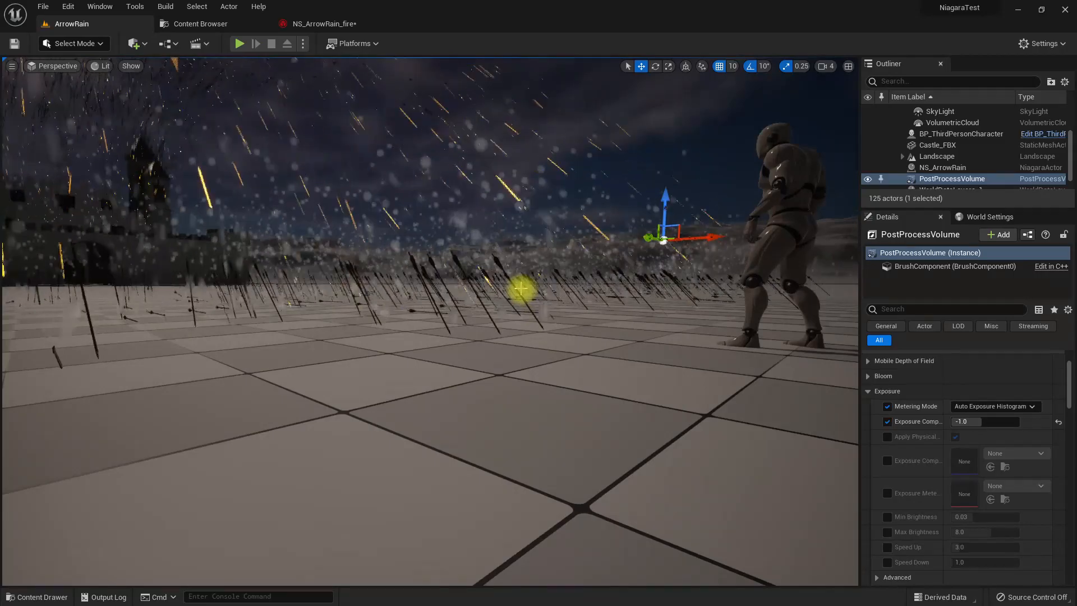
right_drag(520, 288, 480, 246)
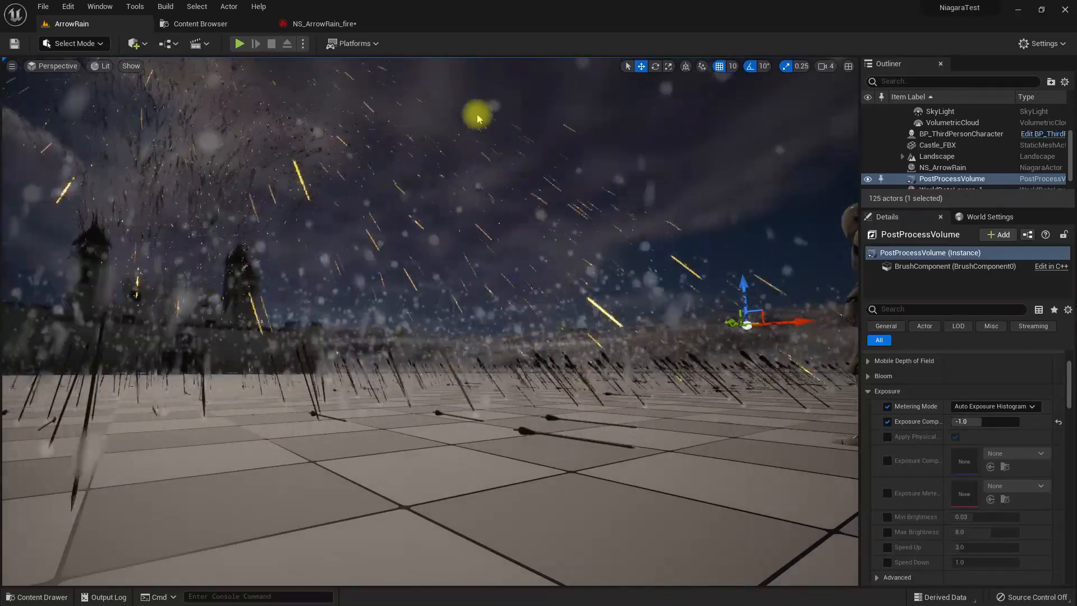
click(314, 26)
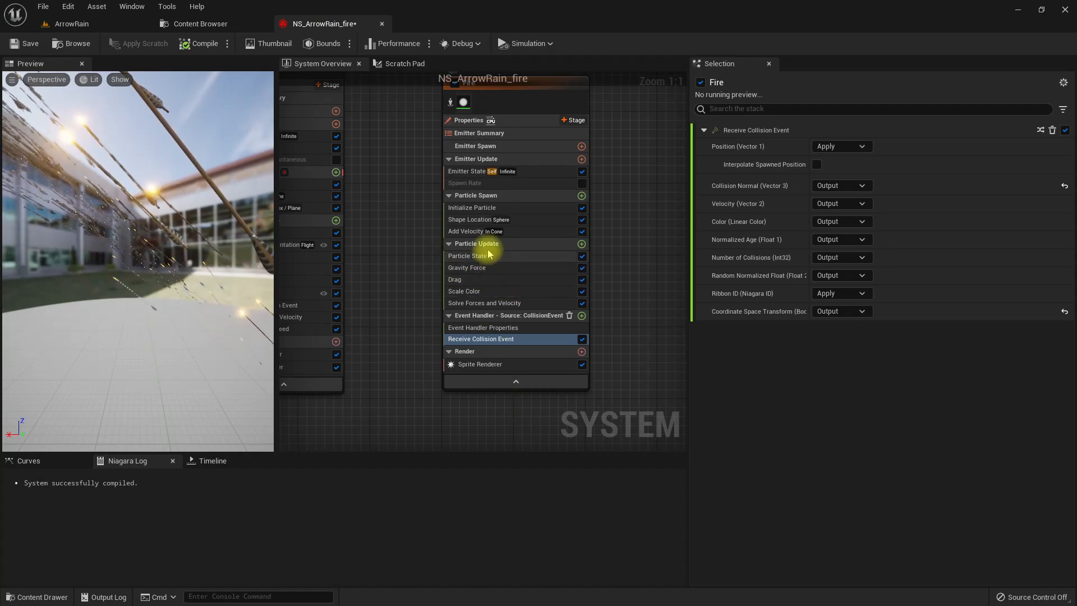
click(487, 209)
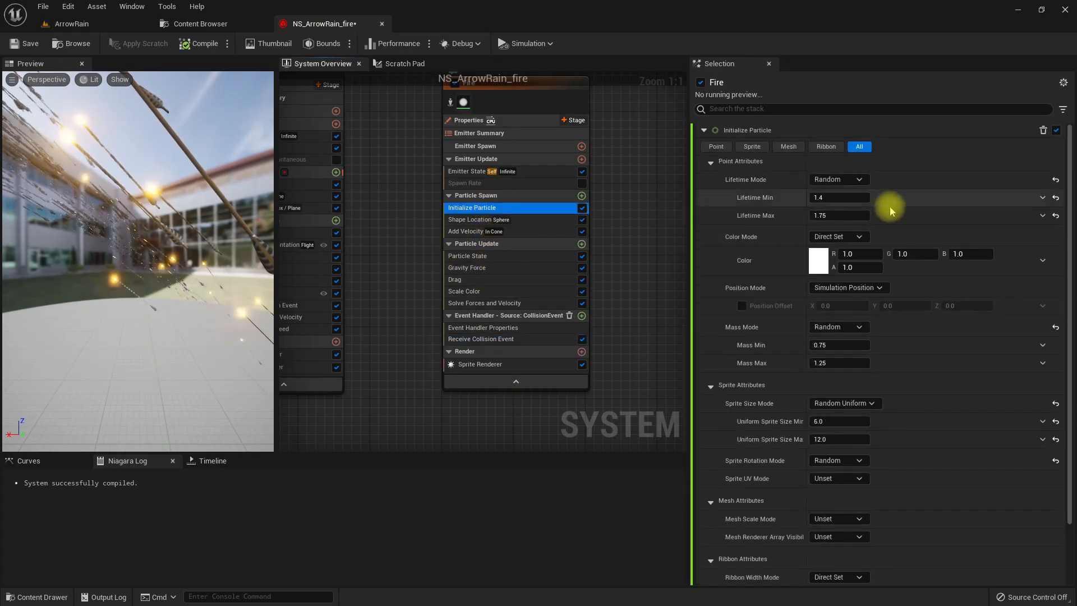
click(818, 260)
click(944, 381)
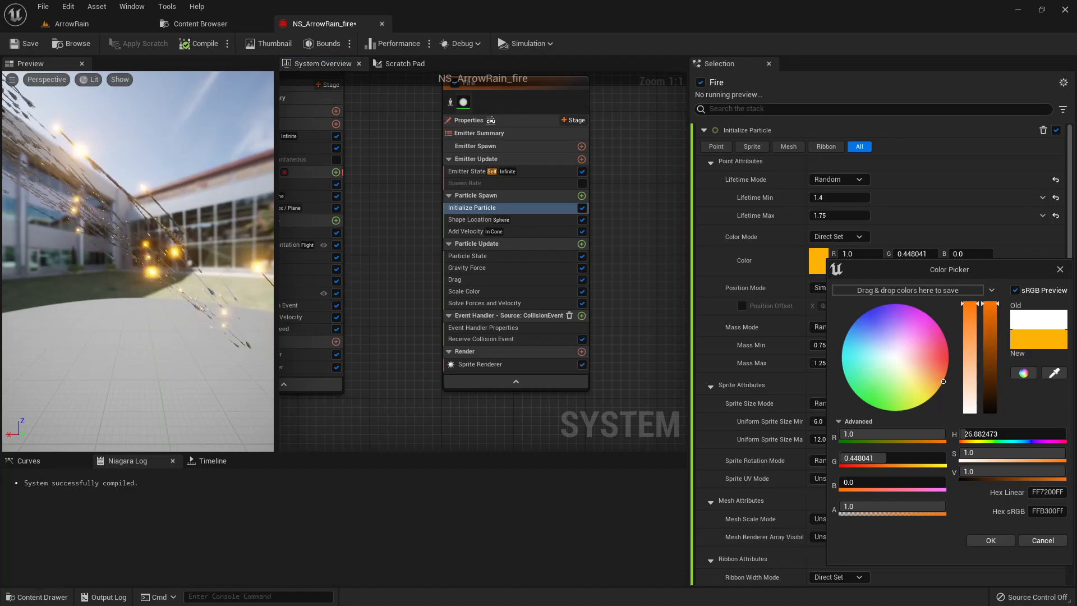
click(1043, 540)
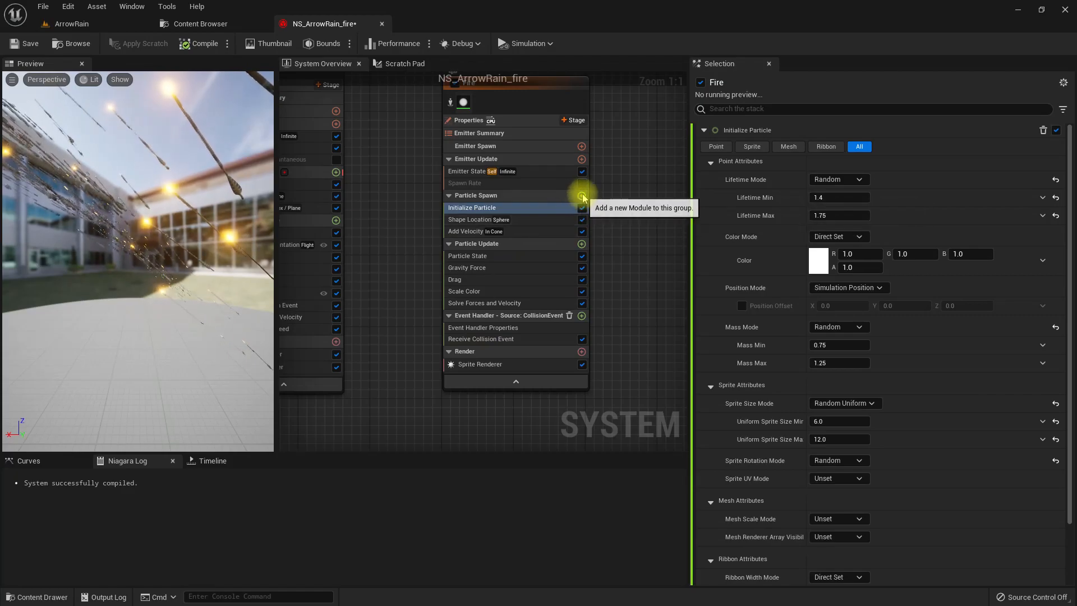
- Add a Color module to the Fire emitter's Particle Update
click(581, 244)
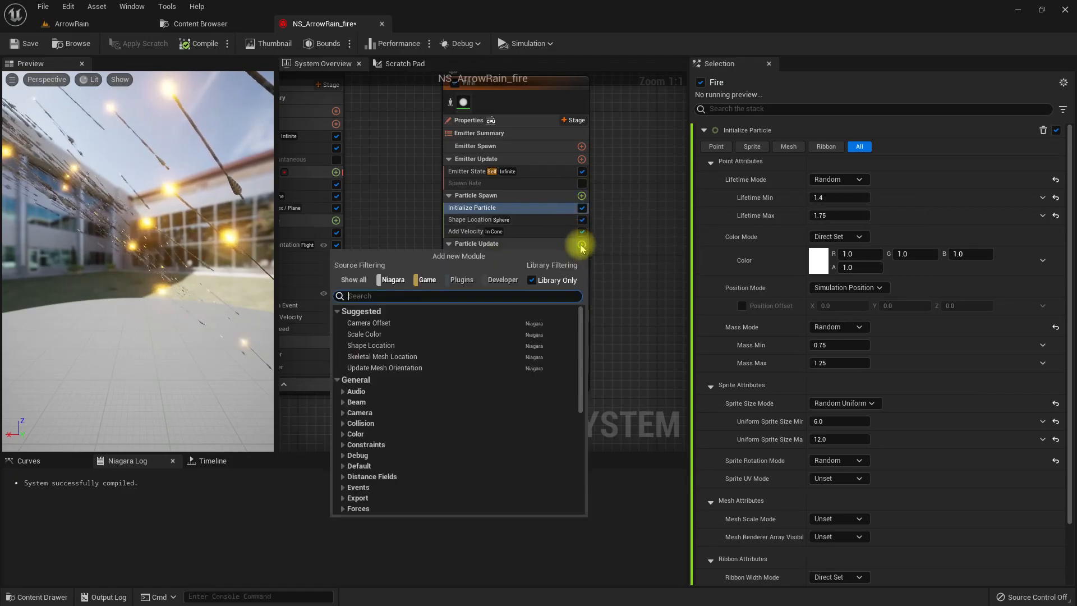
text(color)
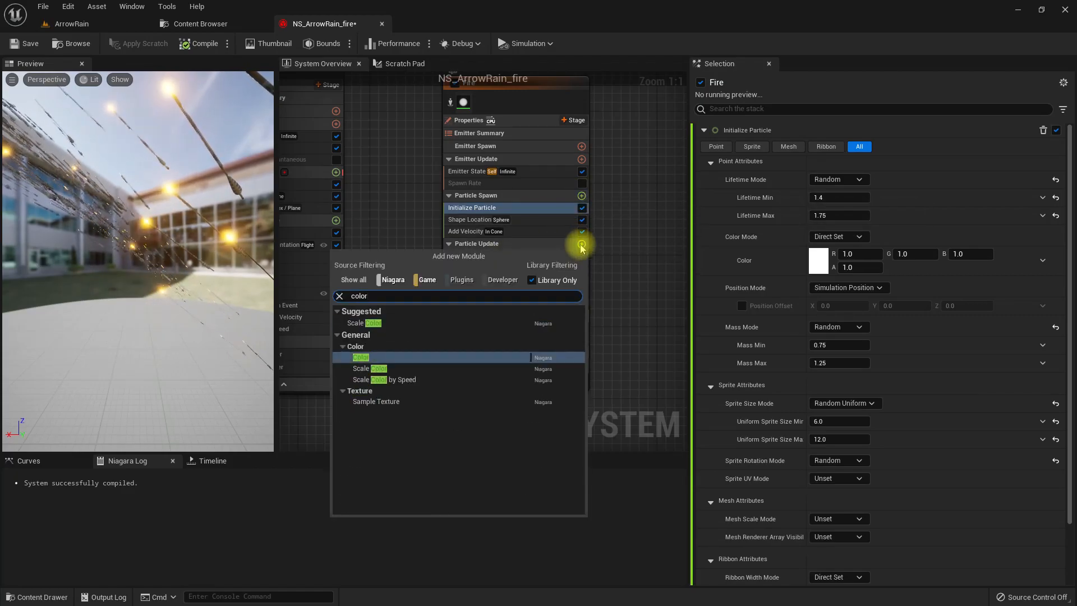
key(Return)
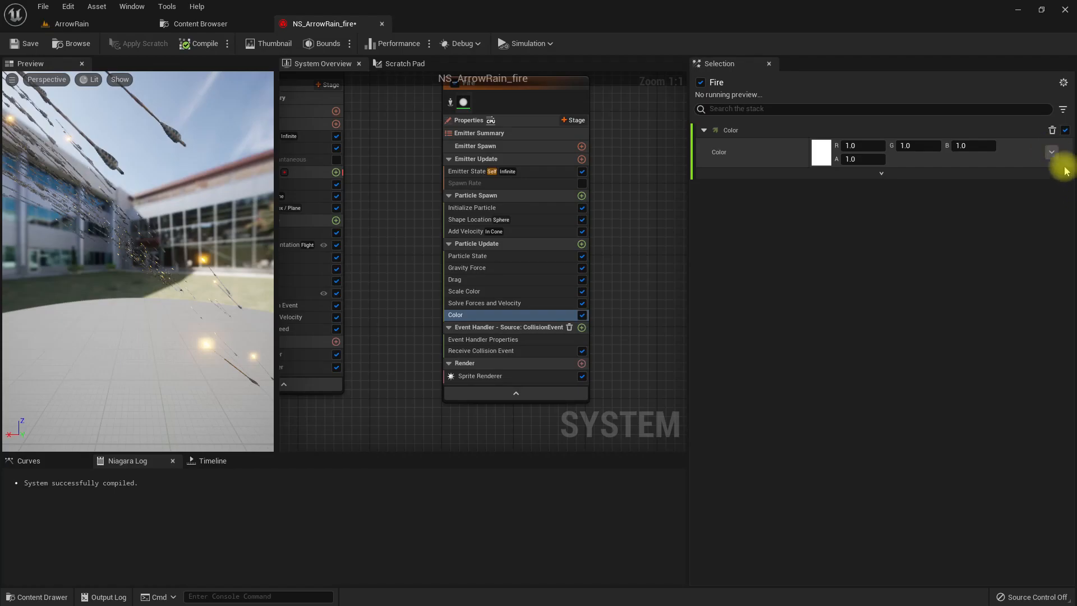
- Drive the Fire emitter's Color module with a Color from Curve dynamic input and save the system
click(1052, 152)
text(curv)
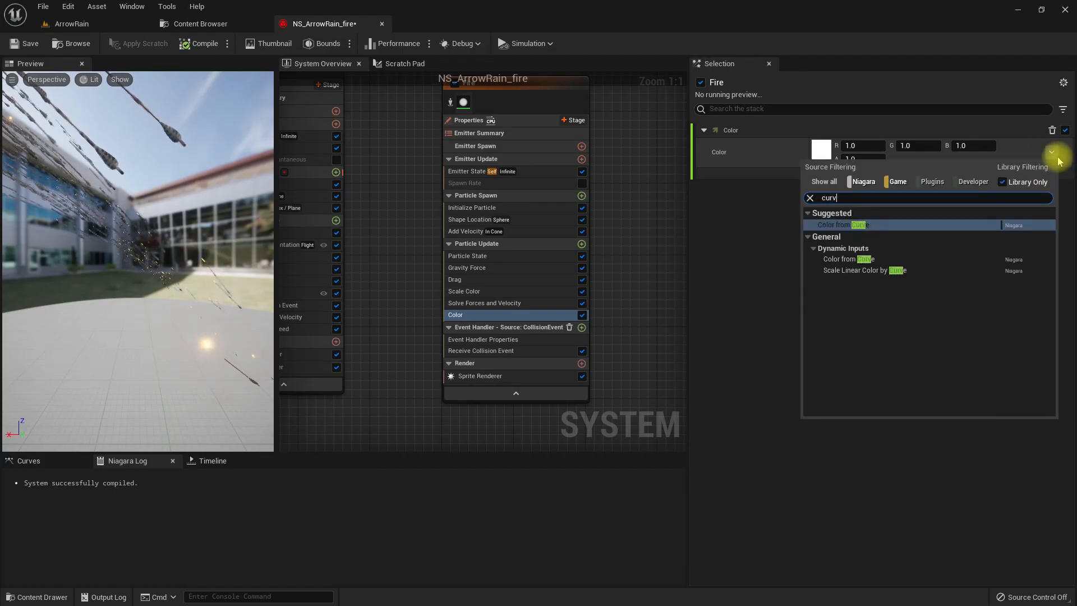
key(Return)
key(ctrl+s)
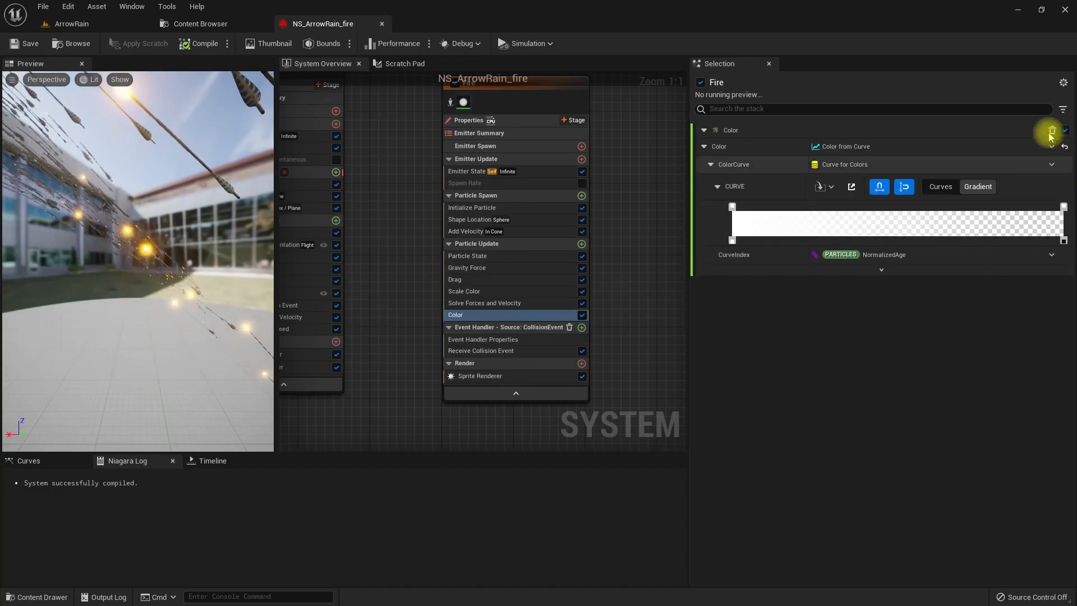
- Set the brightness value of the gradient's first color stop to 20
click(731, 208)
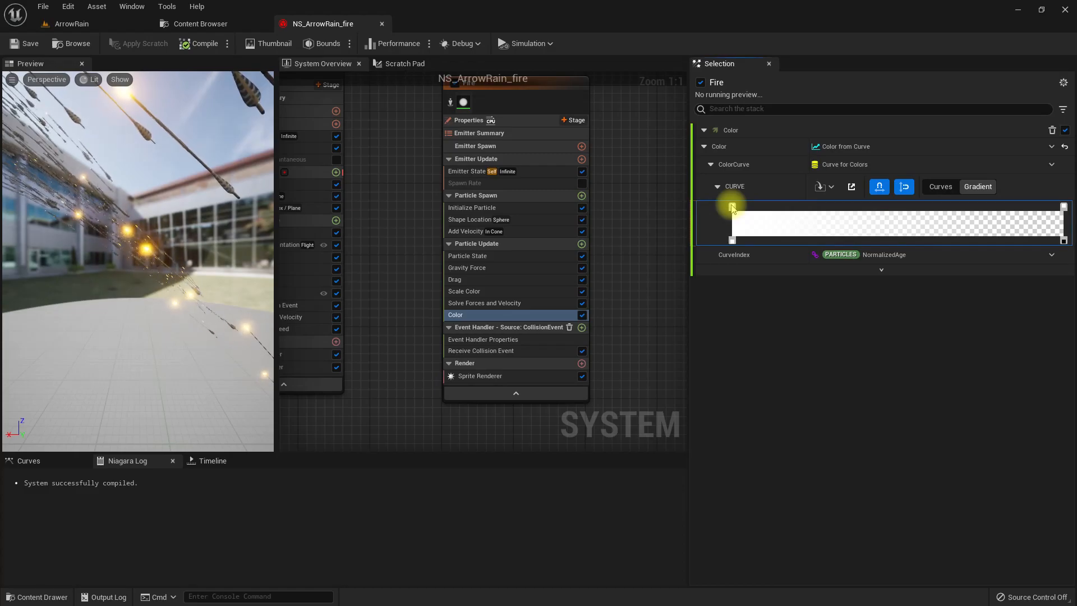
double_click(732, 209)
click(898, 418)
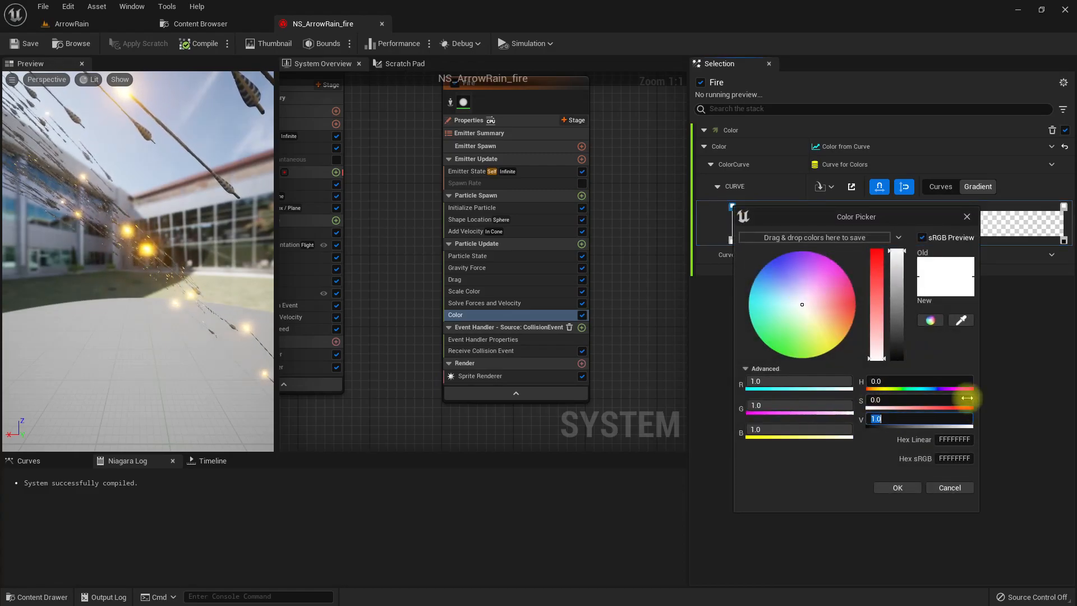
key(Return)
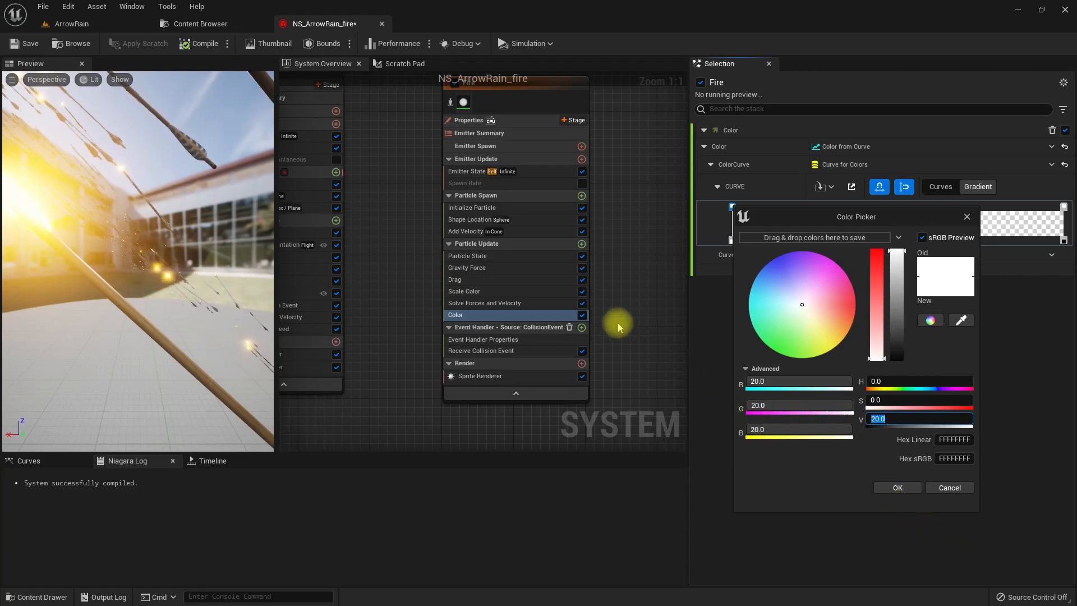
click(885, 488)
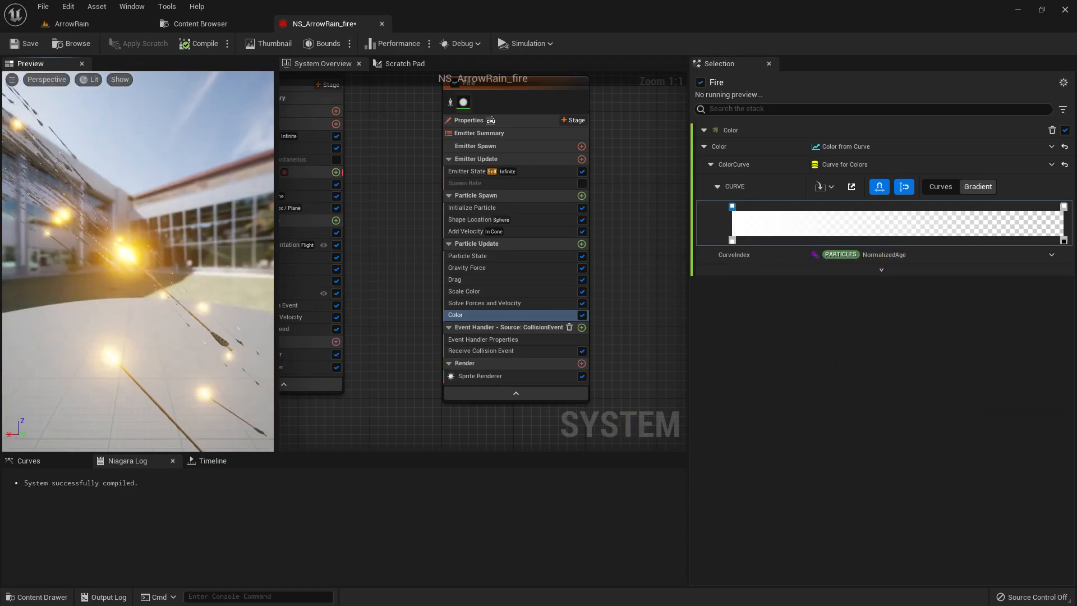
- Add a color stop just after the gradient's start and make it saturated orange-yellow, with R 20, G about 12.7 and B 0
right_drag(402, 291, 376, 302)
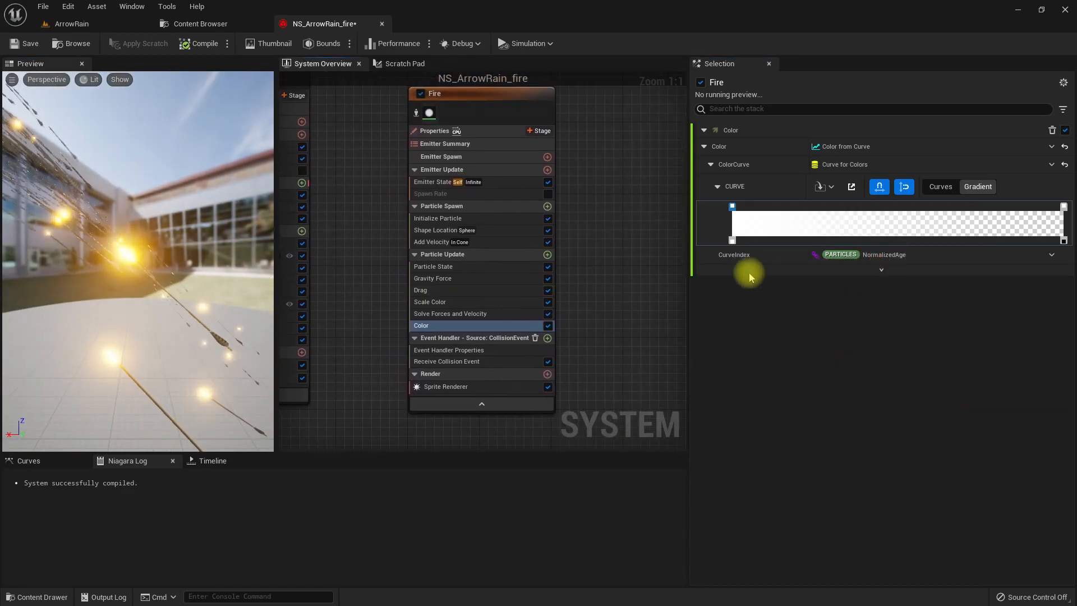
click(749, 207)
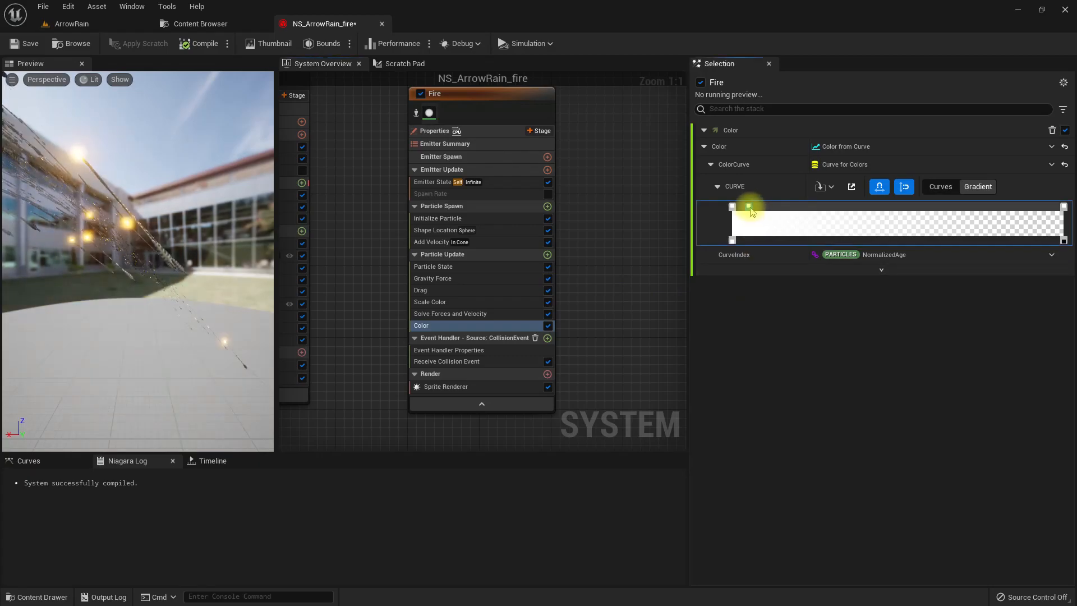
double_click(750, 207)
click(863, 338)
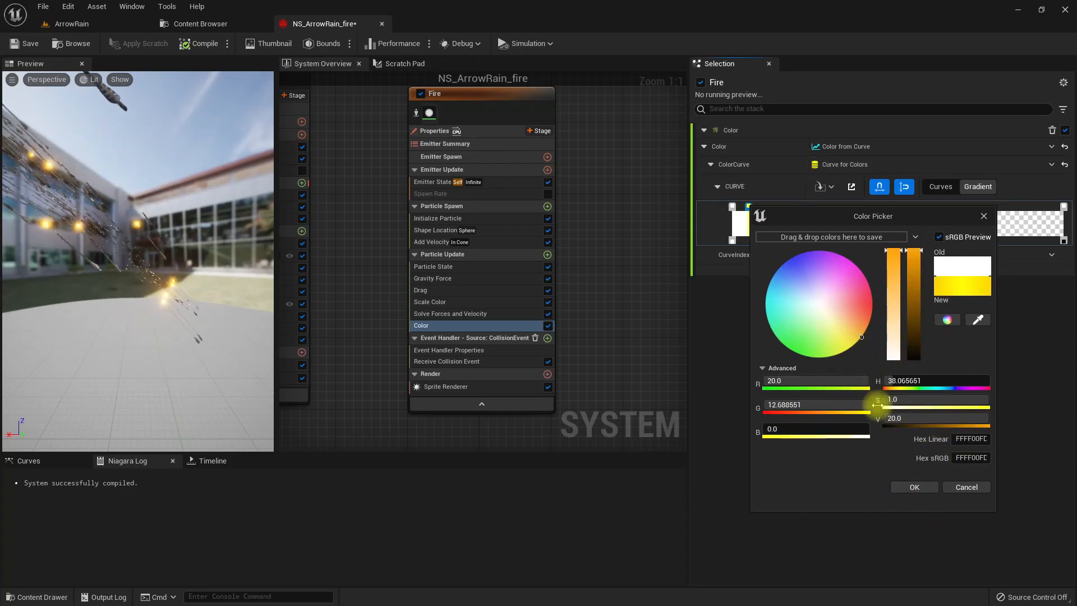
click(911, 487)
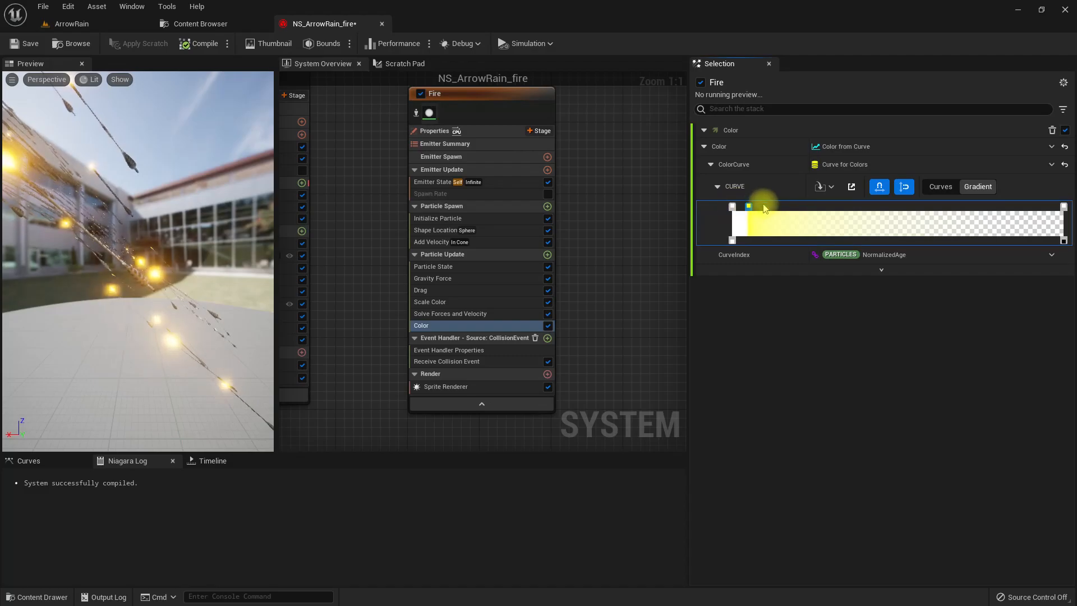
- Add another color stop about a quarter along the gradient and make it pure red, with R 20, G 0 and B 0
double_click(809, 211)
double_click(806, 206)
drag(914, 321, 991, 338)
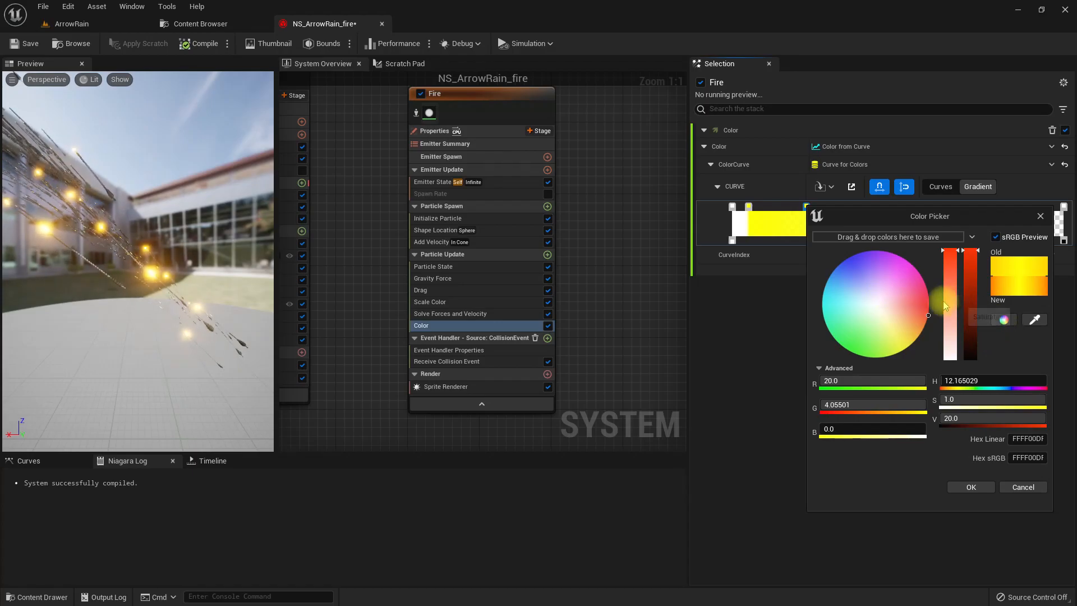
click(920, 303)
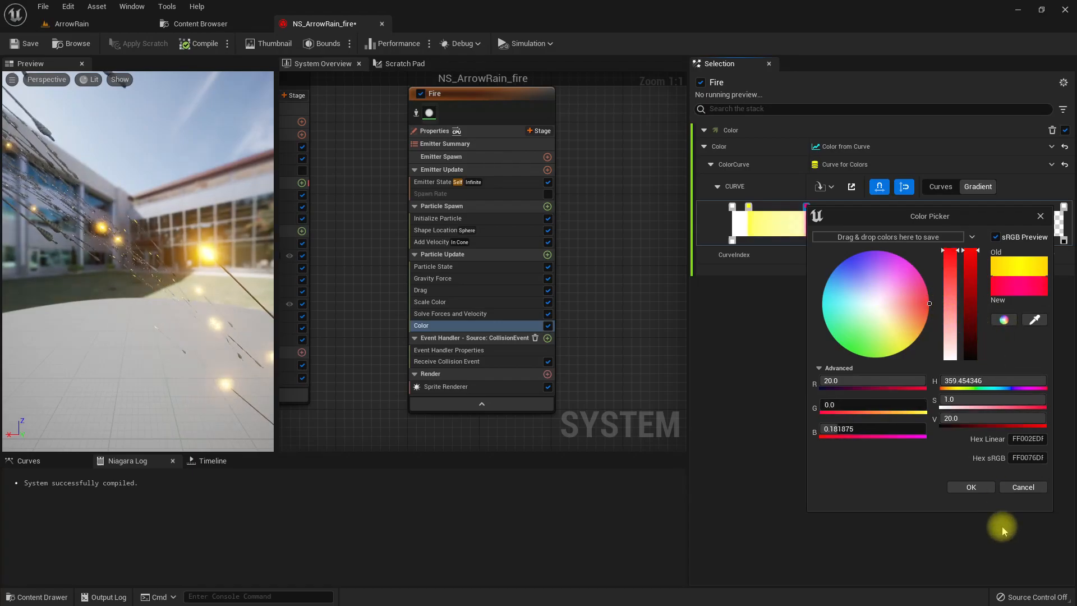
drag(929, 307, 933, 300)
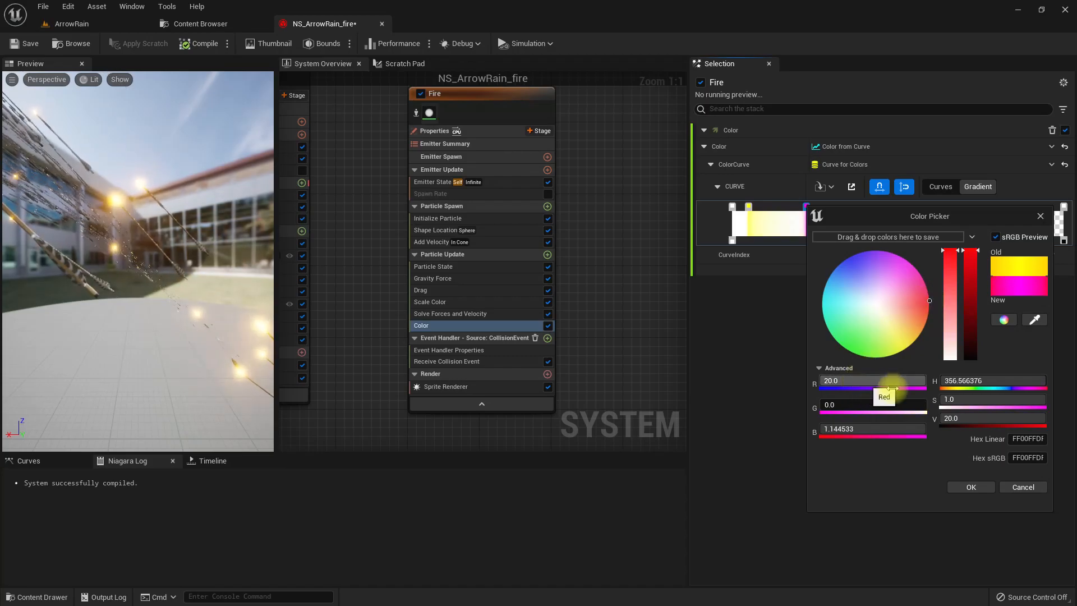
click(883, 430)
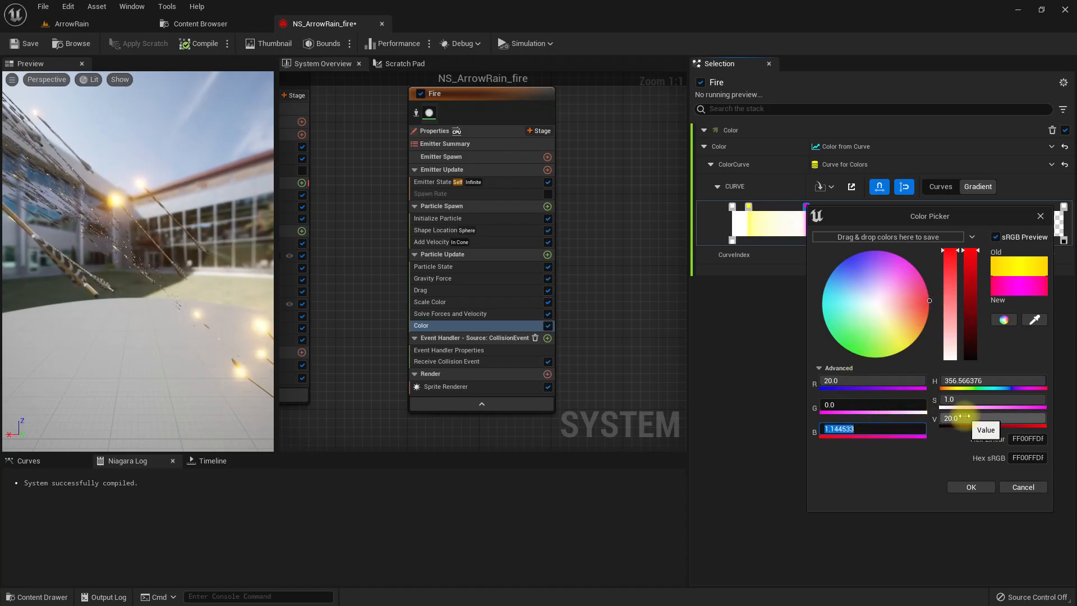
text(0)
key(Return)
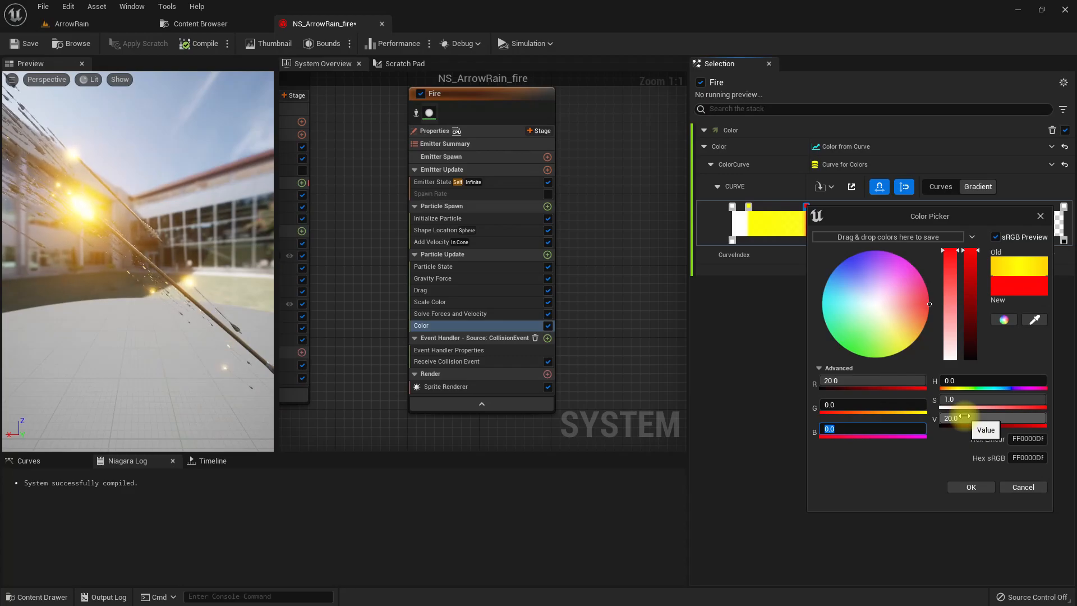
click(970, 487)
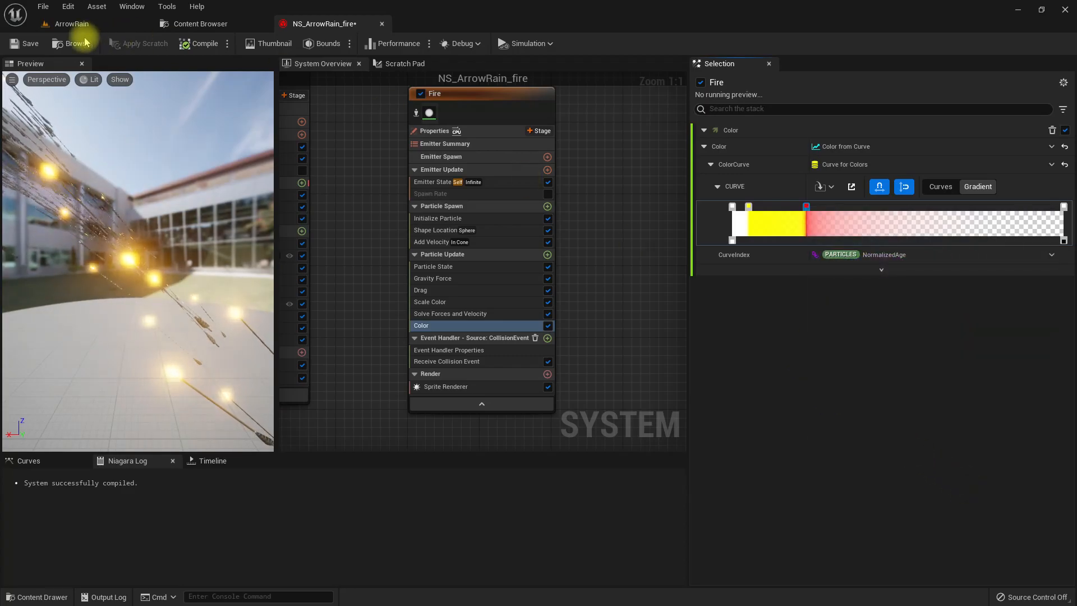
- Inspect the colored fire particles around the landed arrows in the ArrowRain level
click(113, 22)
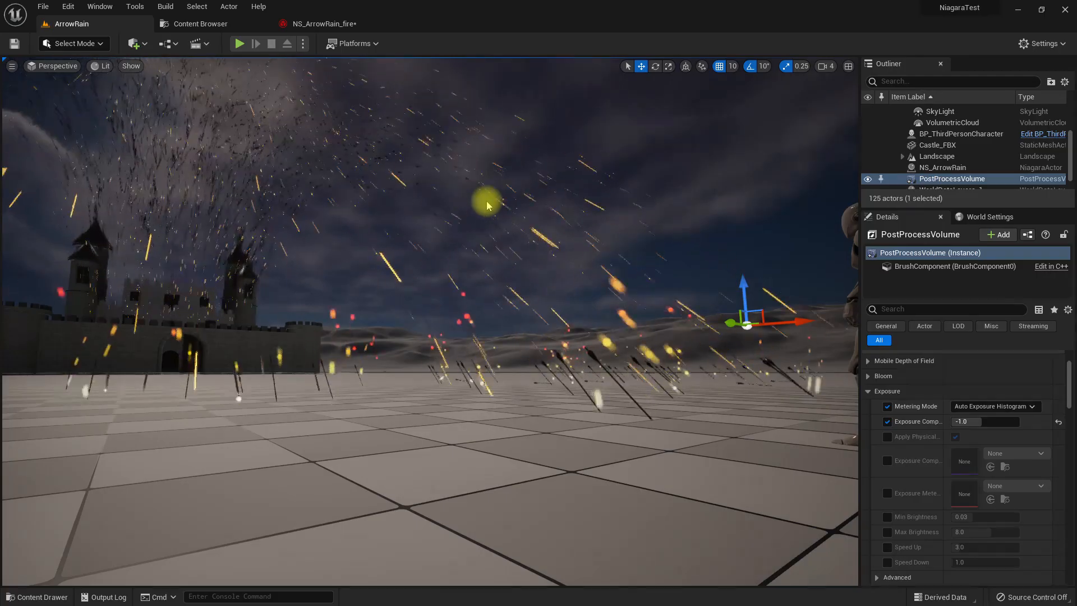
right_drag(482, 205, 483, 204)
key(s)
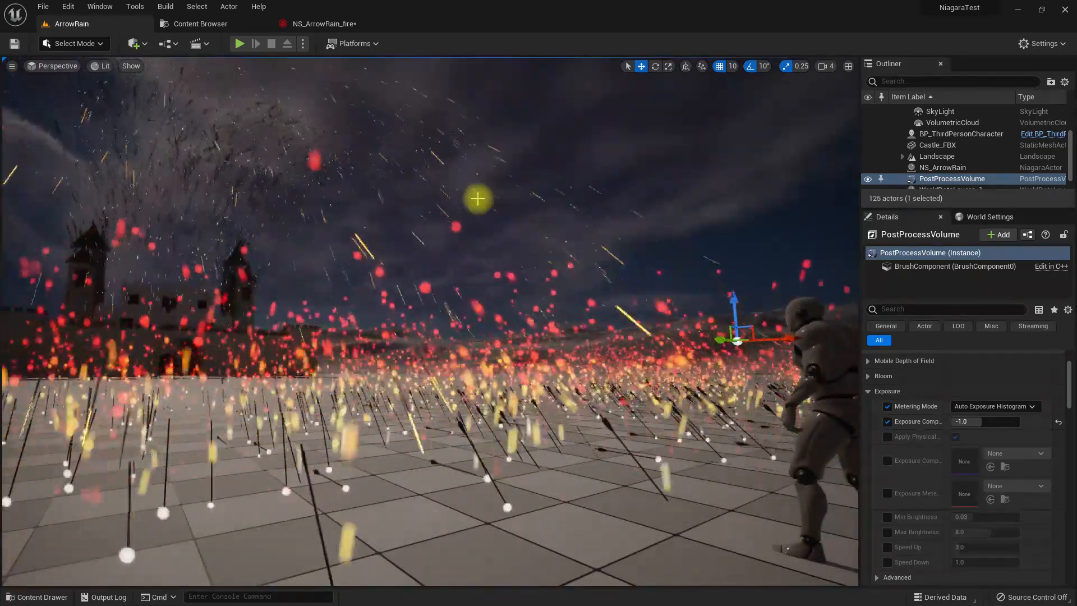
click(478, 198)
right_drag(392, 230, 392, 230)
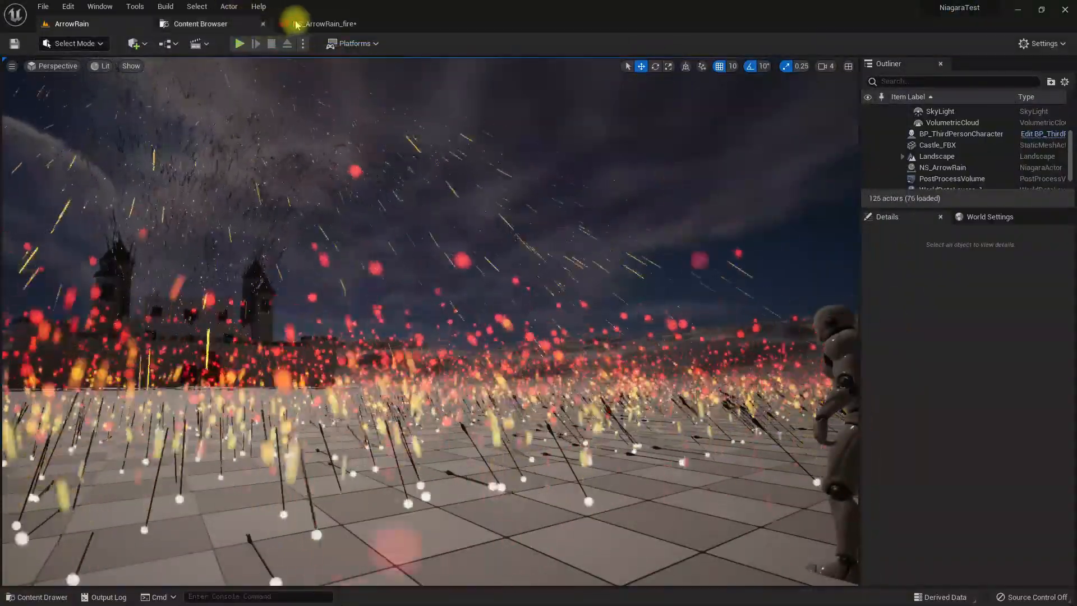
- Return to the NS_ArrowRain_fire system and disable the Fire emitter's Gravity Force module
click(295, 24)
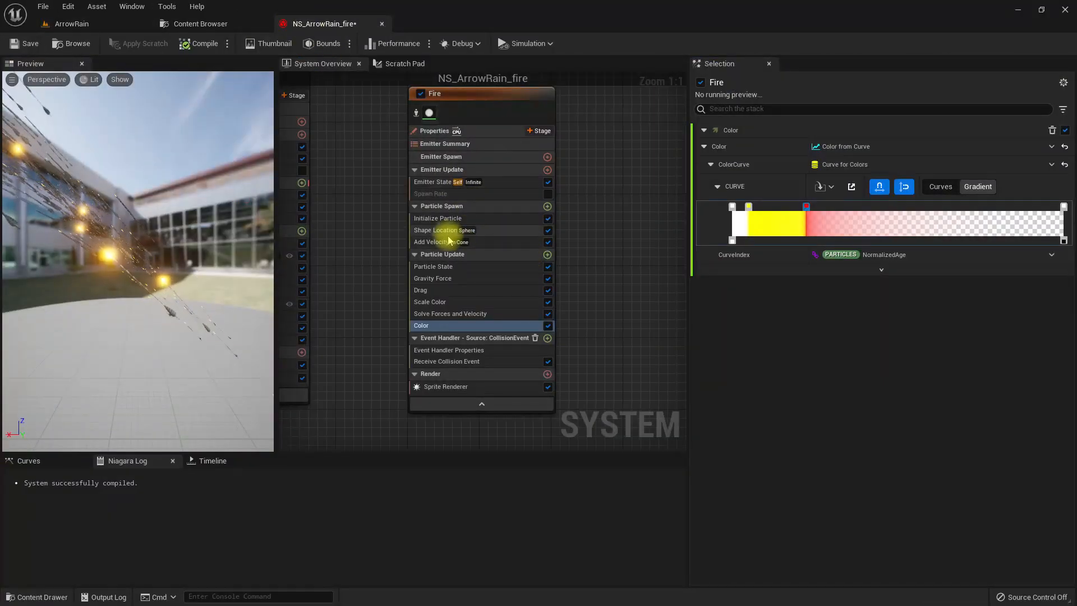
click(461, 281)
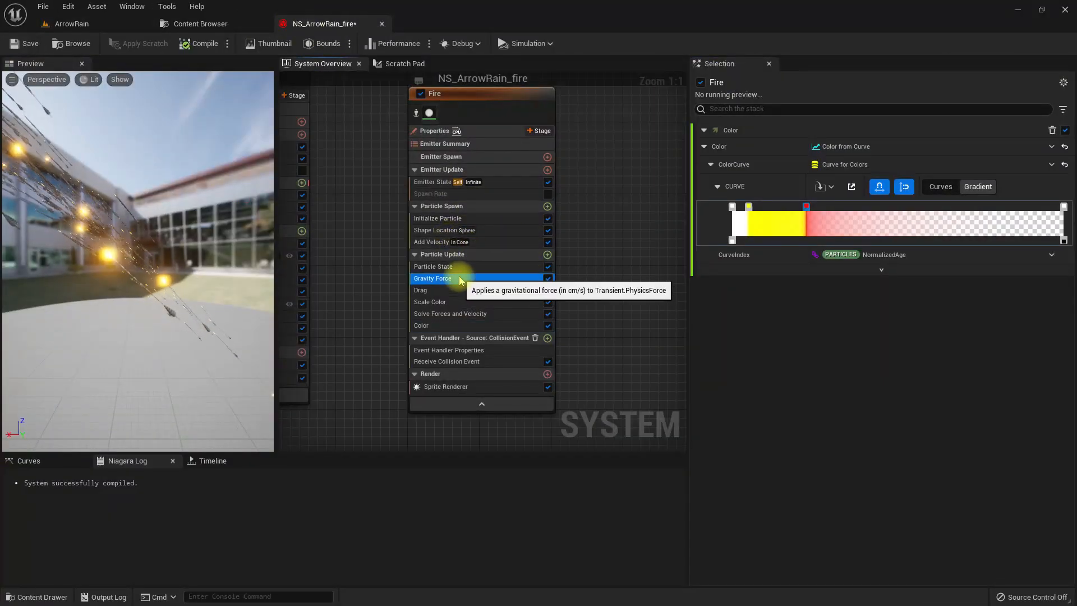
click(547, 279)
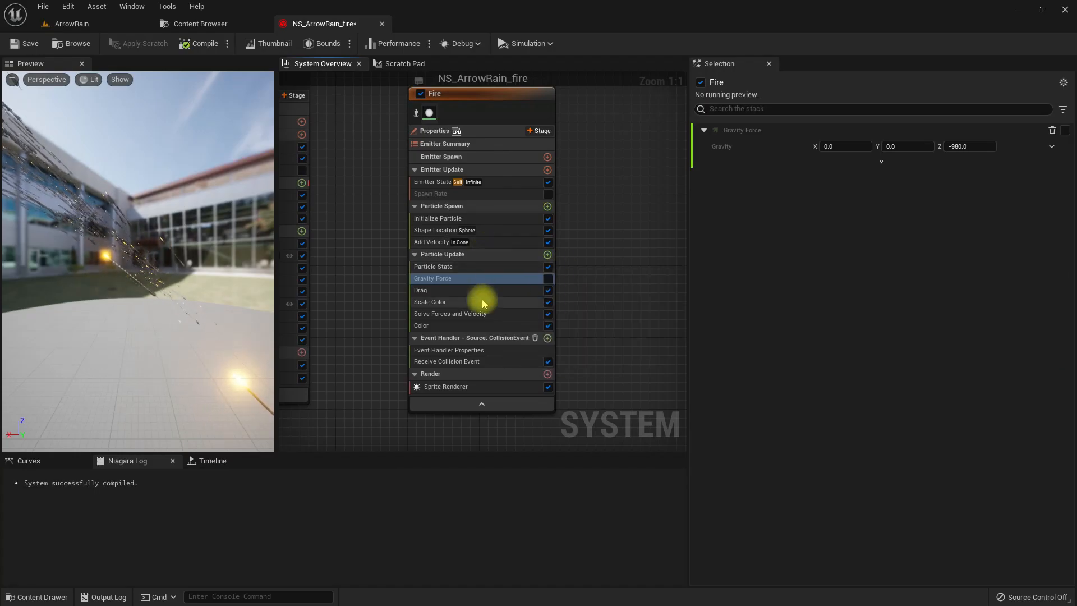
- Set the Fire emitter's Add Velocity speed range to minimum 3 and maximum 5, with a cone angle of 5 degrees
click(489, 242)
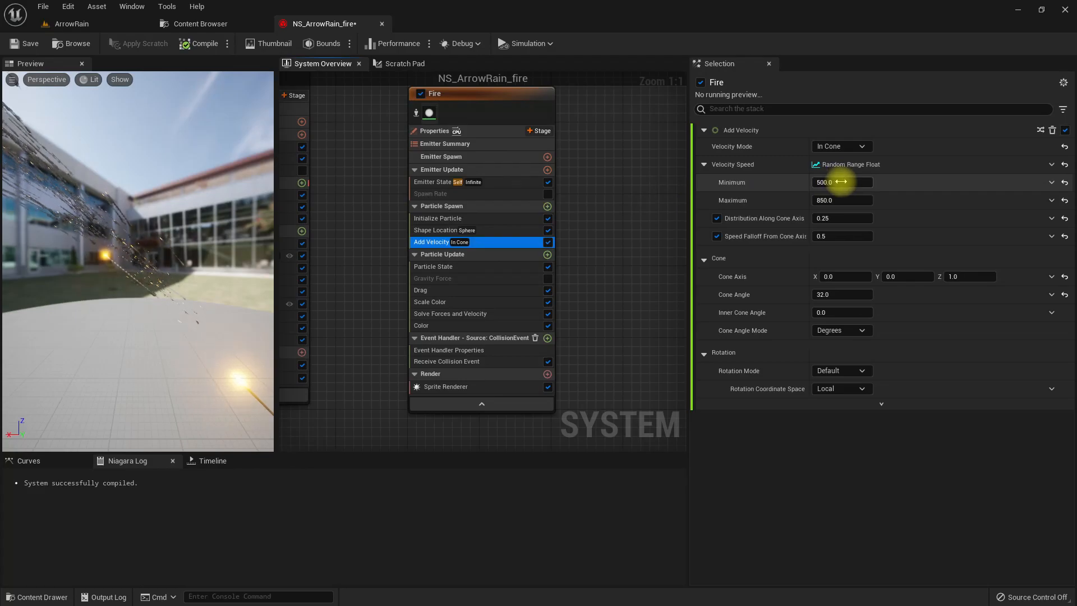
click(94, 253)
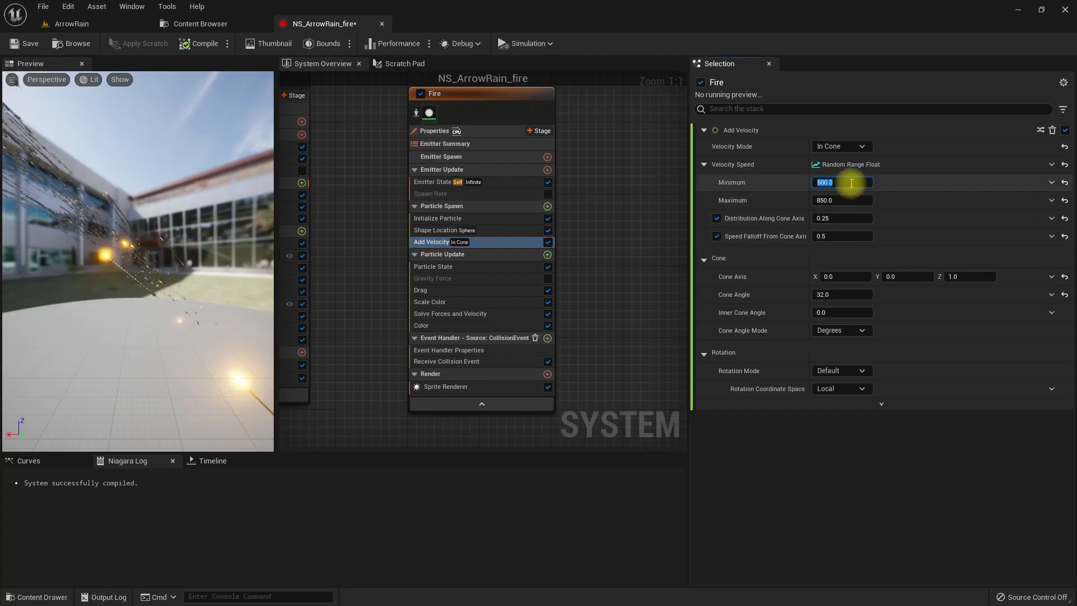
text(3)
key(Tab)
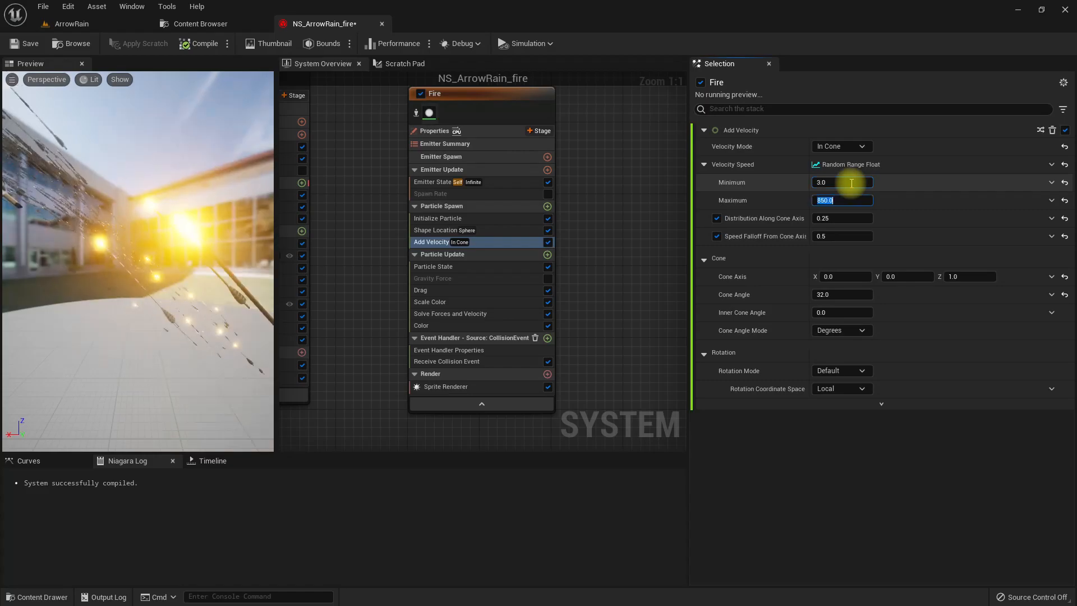
text(5)
key(Return)
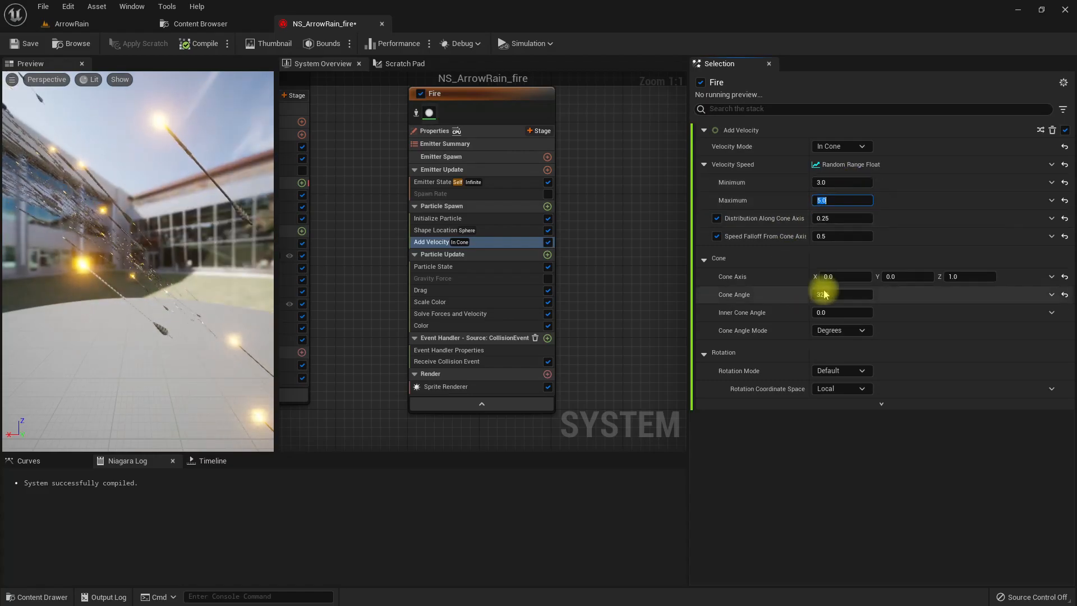
click(850, 295)
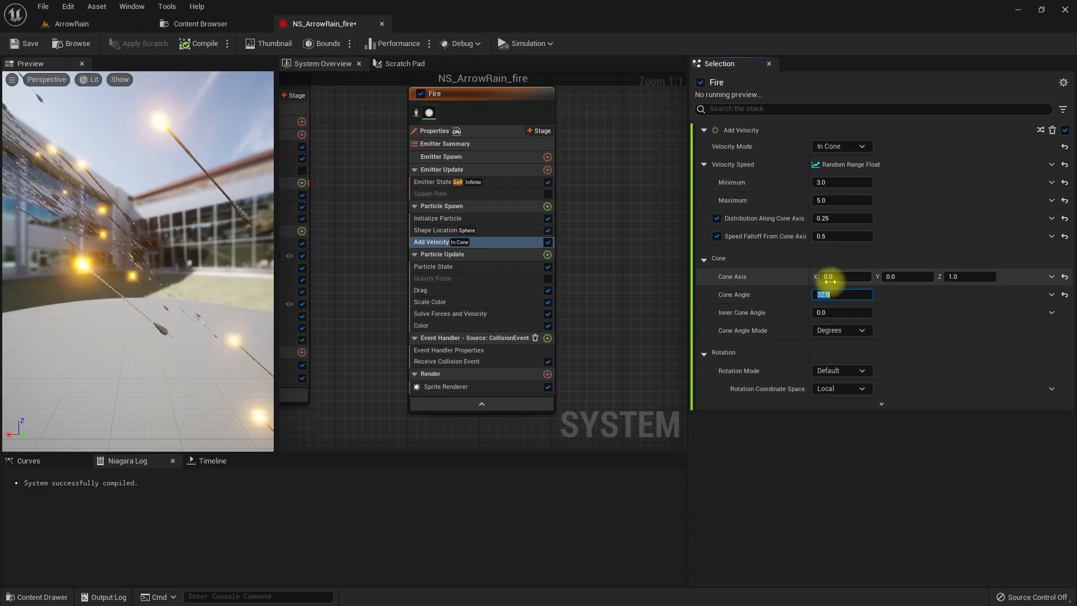
key(Return)
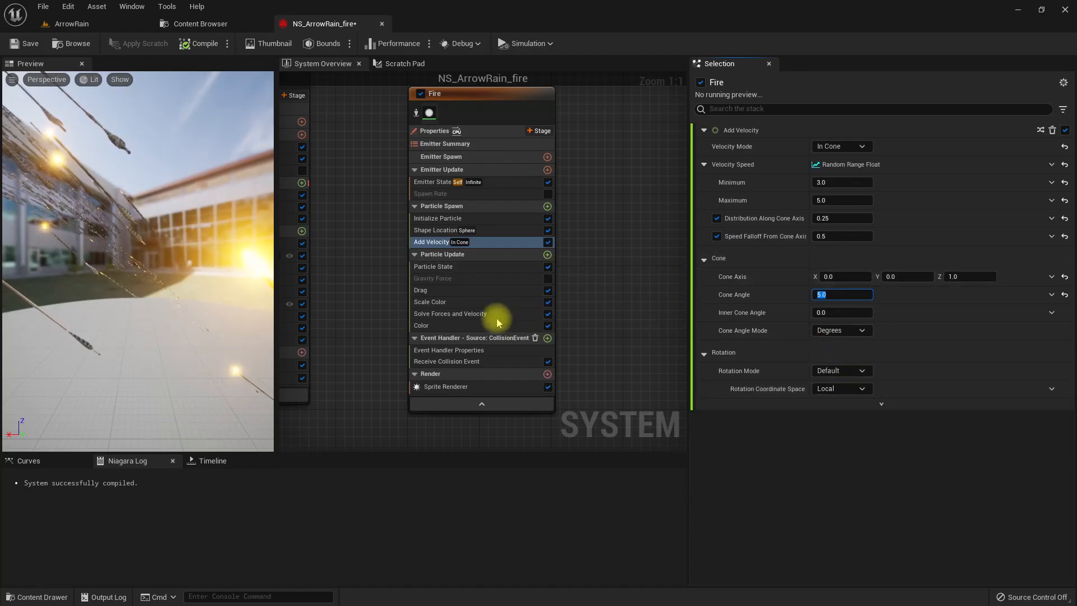
right_drag(411, 310, 411, 311)
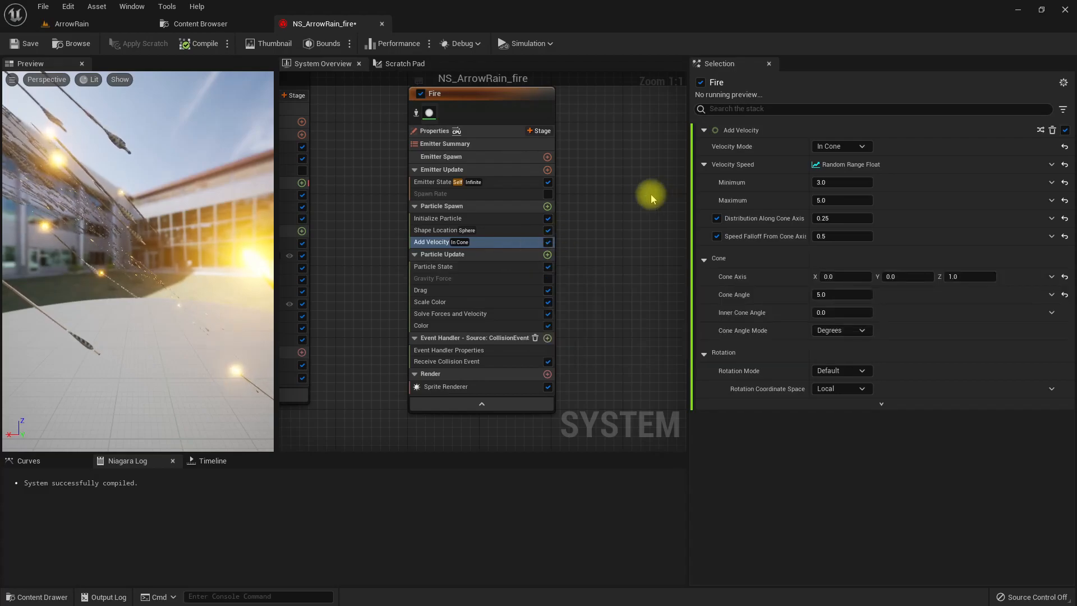
- Set the Sprite Size Mode in Initialize Particle to Non-Uniform, with sprite size X 5 and Y 15
click(443, 218)
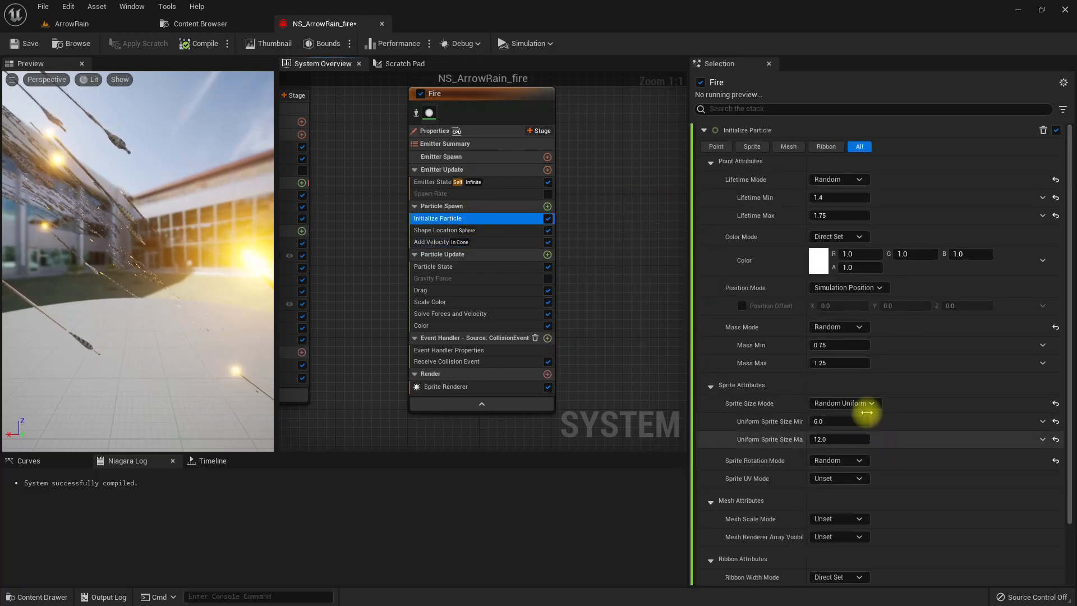
click(848, 404)
click(848, 406)
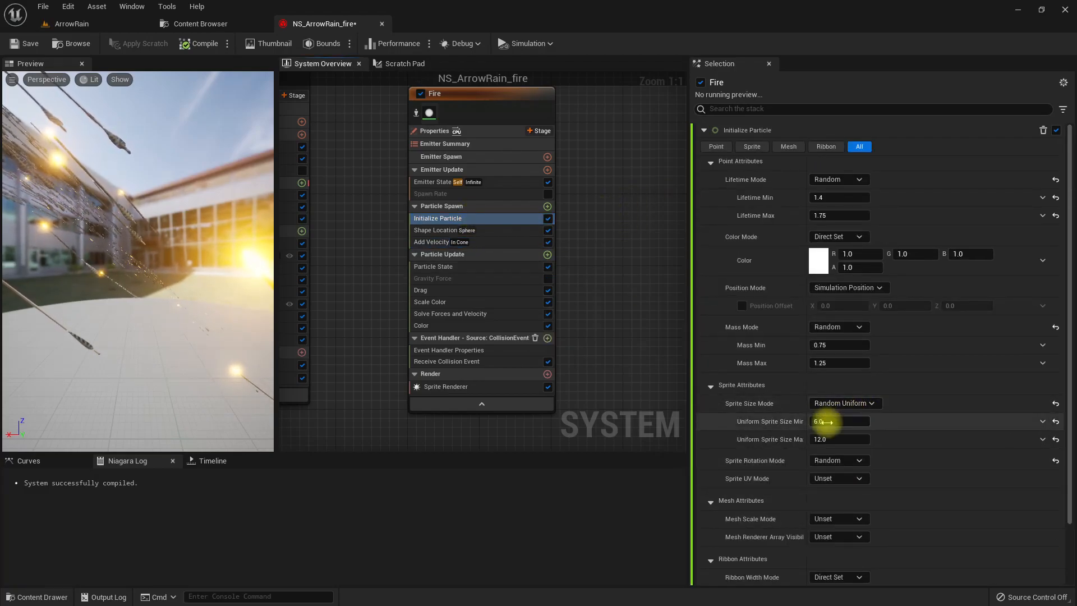
click(831, 404)
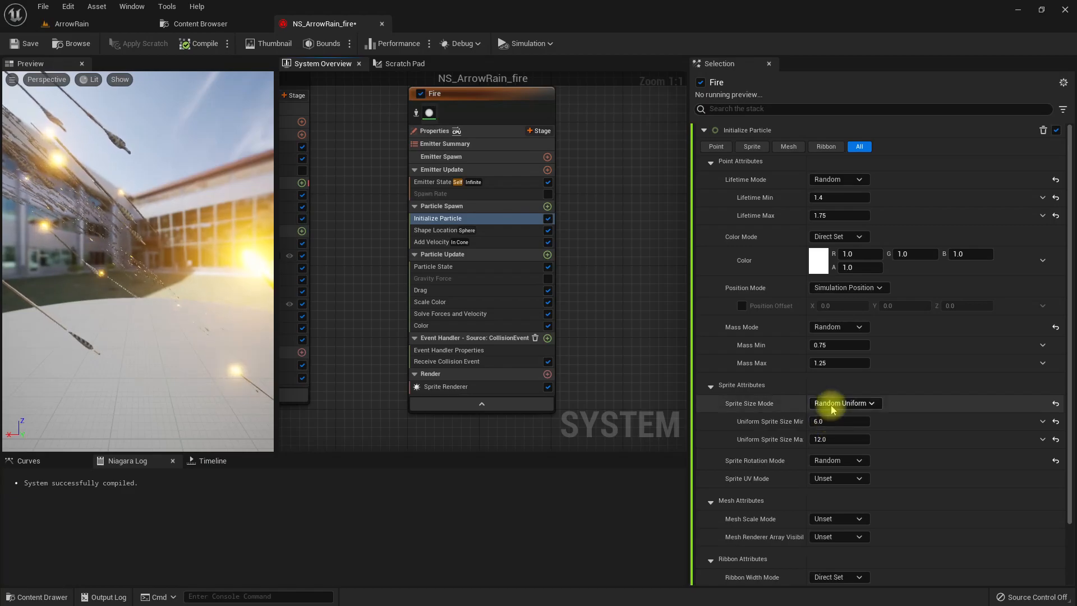
click(851, 456)
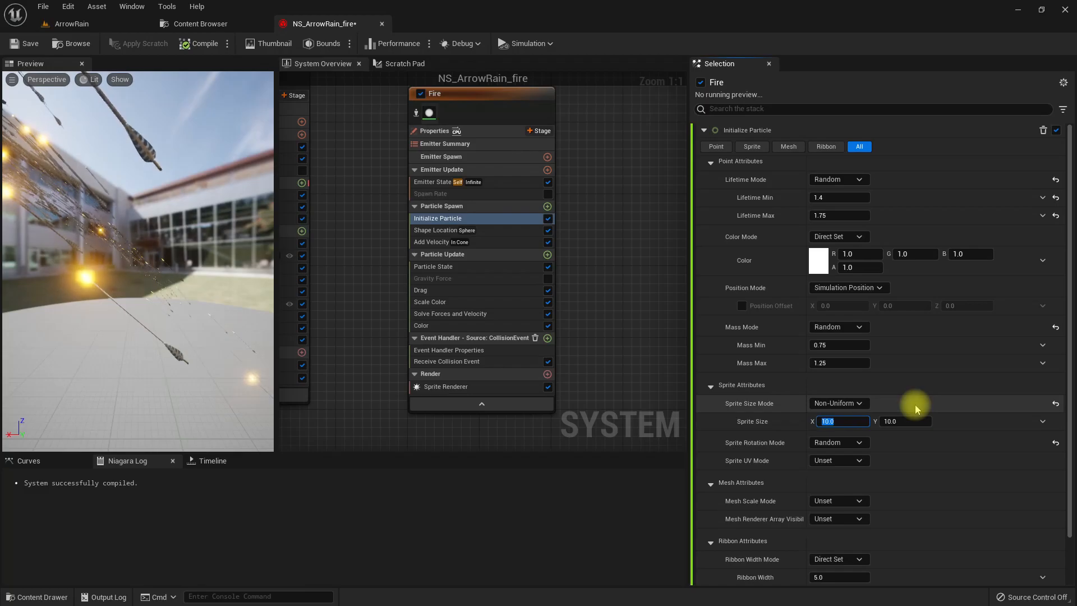
text(1)
key(Tab)
key(Return)
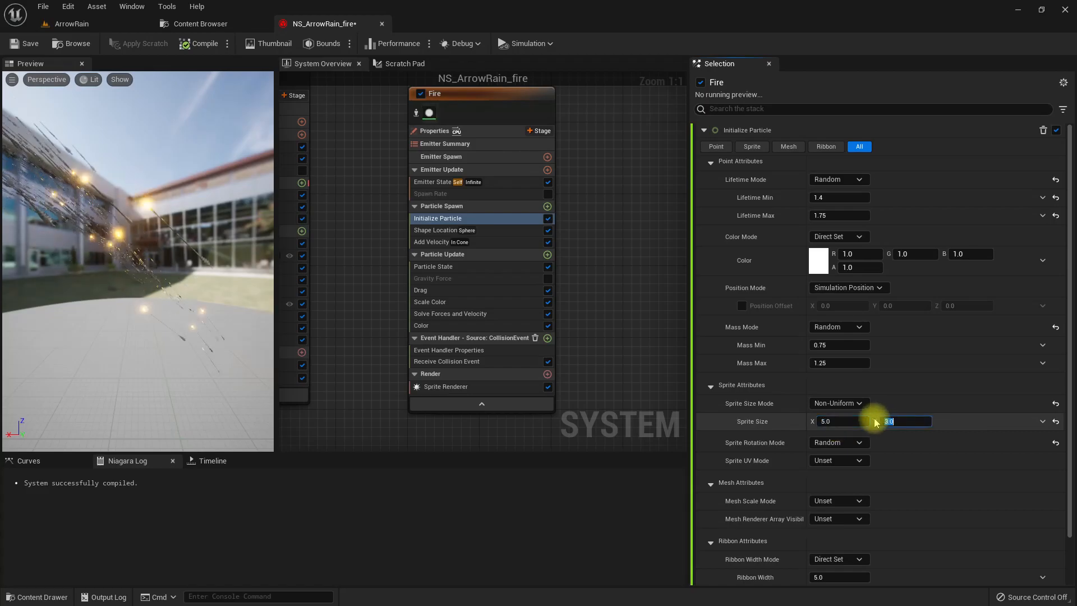
text(15)
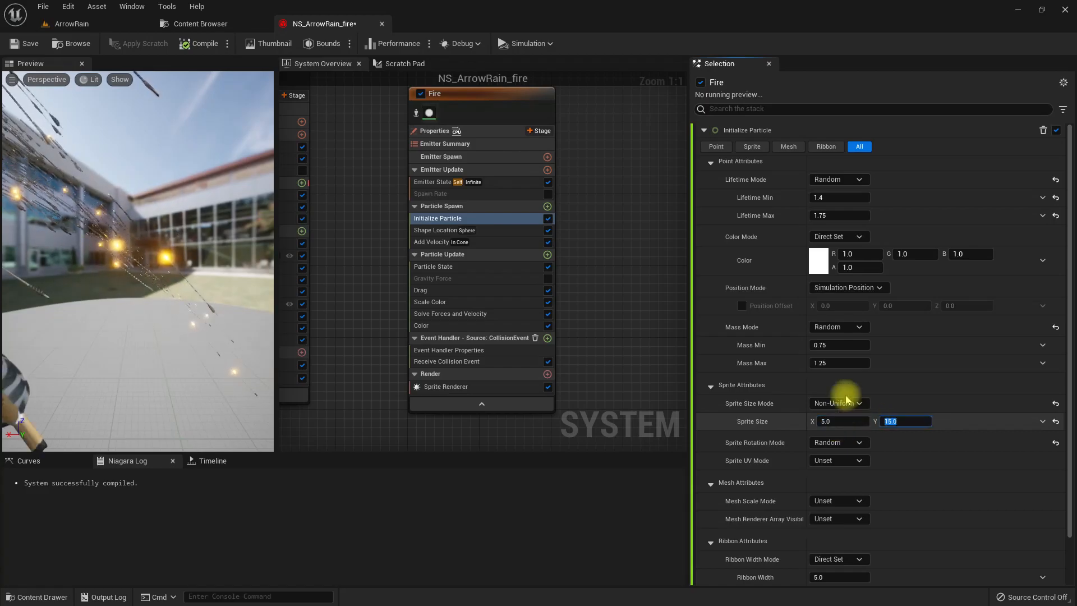
- Confirm the 5 by 15 sprite size and inspect the flames around the landed arrows in the ArrowRain level
key(Return)
click(452, 225)
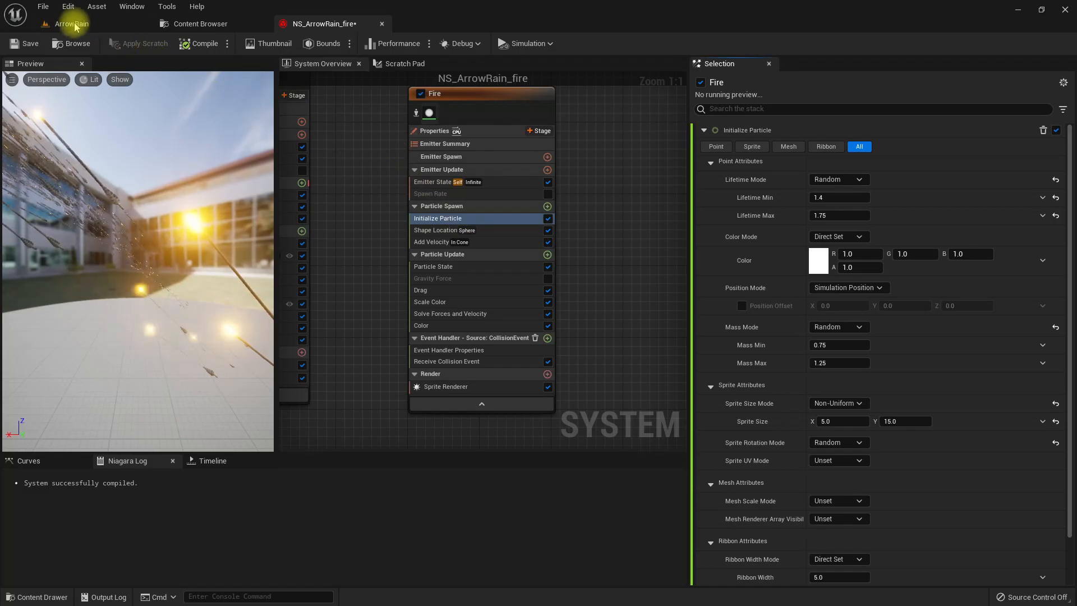
click(77, 25)
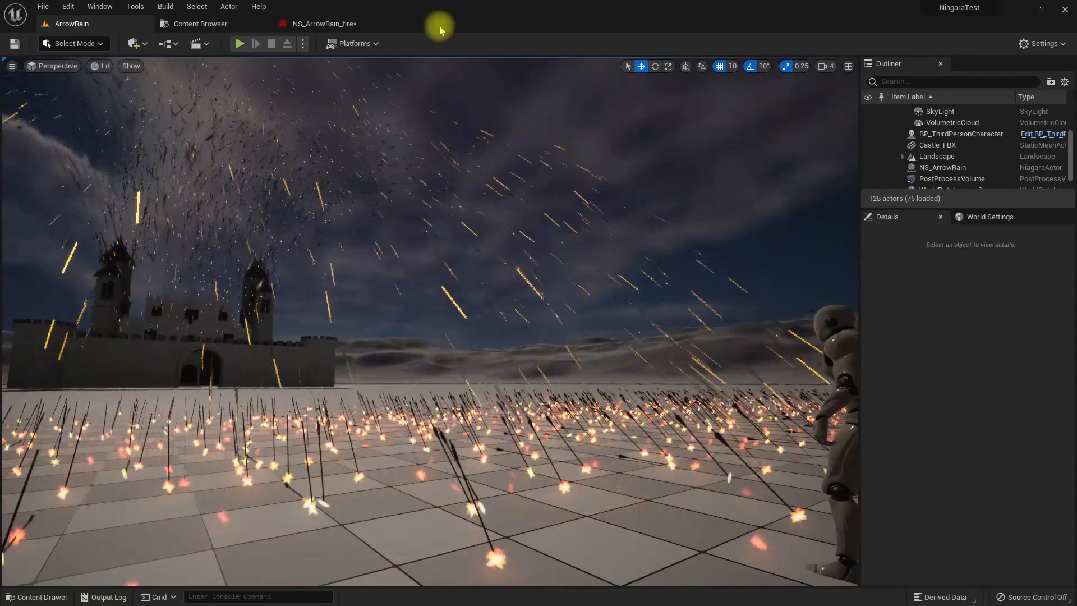
- Set the Fire emitter's Add Velocity speed range to minimum 10 and maximum 13, and check the flames in the ArrowRain level
click(314, 23)
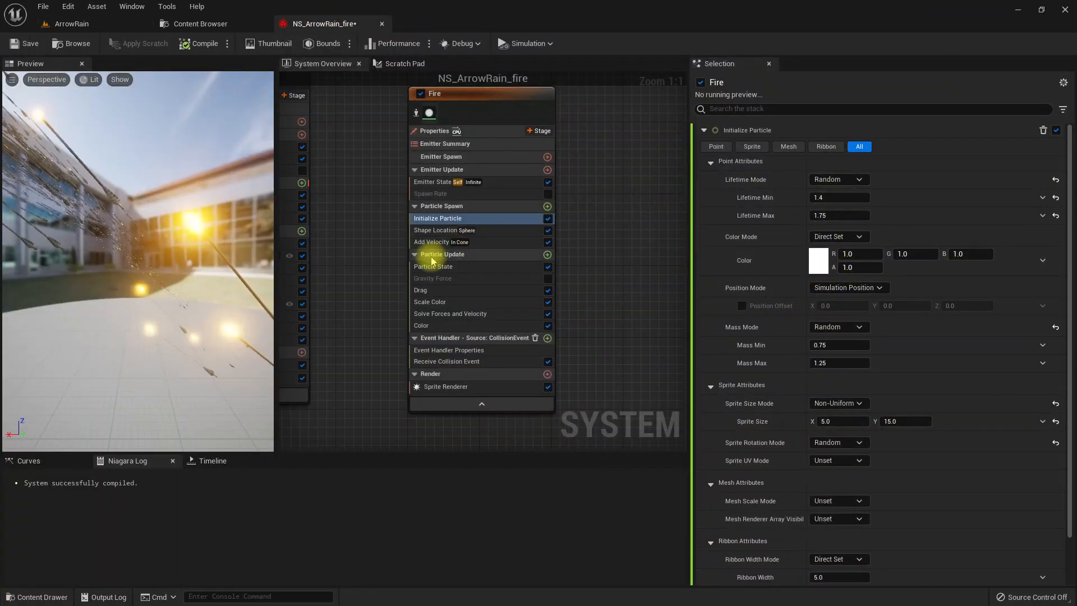
click(494, 242)
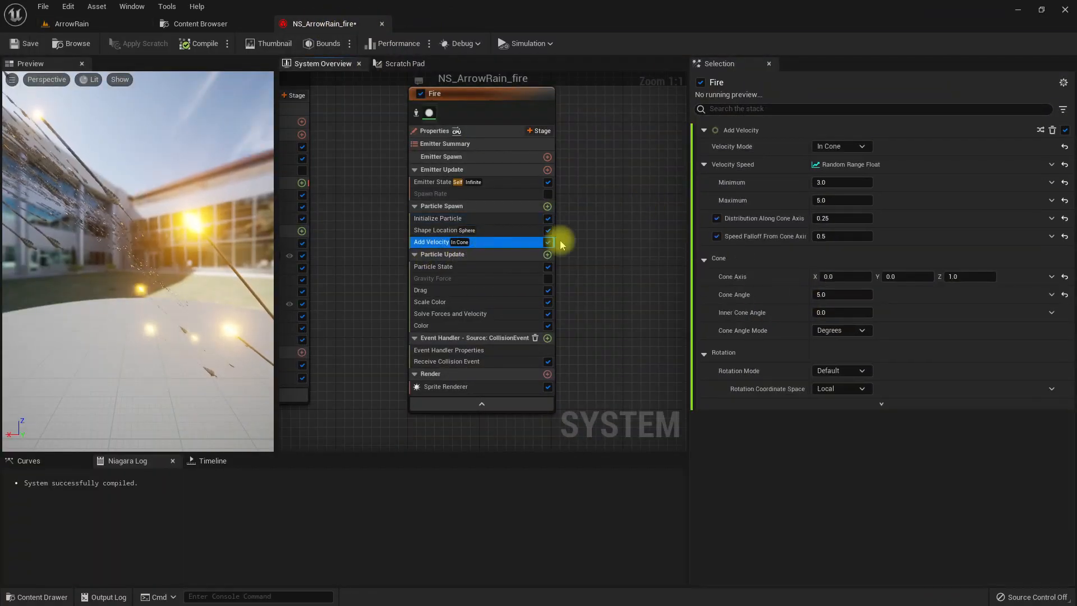
click(479, 289)
click(493, 242)
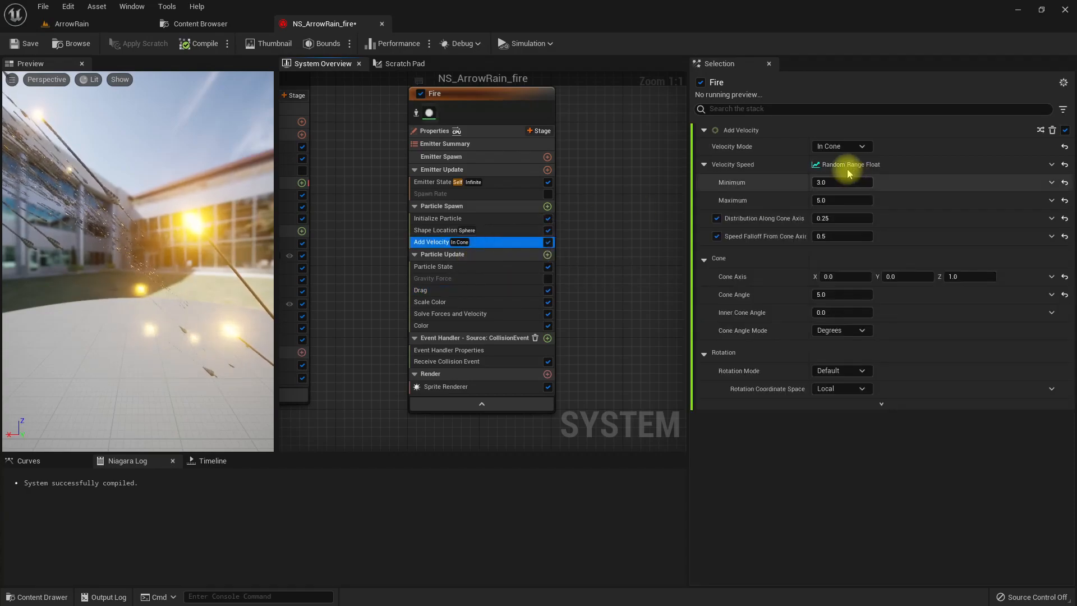
click(849, 183)
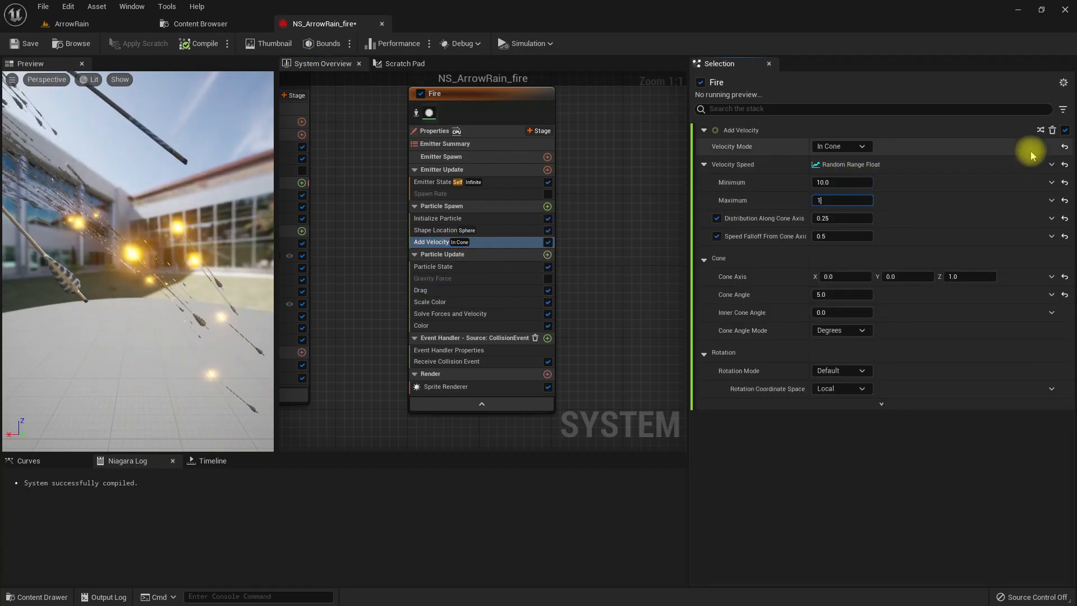
click(72, 24)
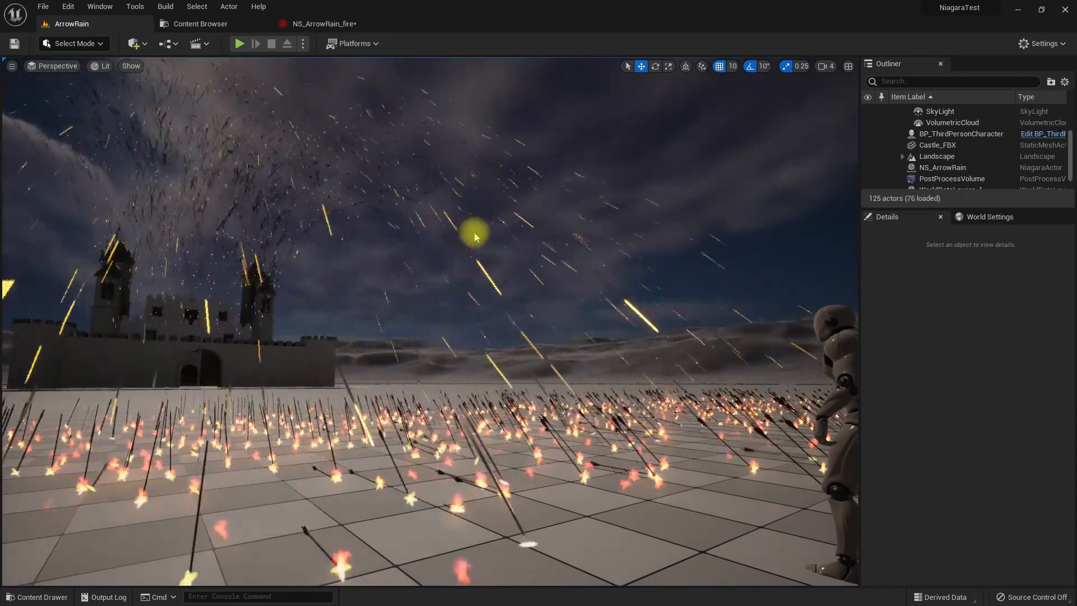
right_drag(386, 178, 405, 199)
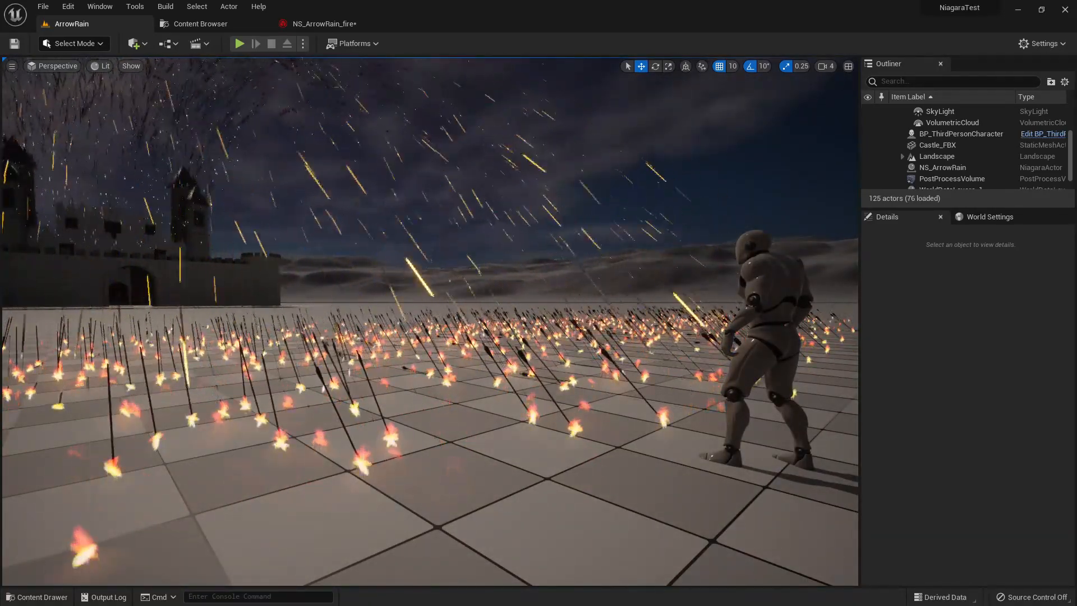
- Set the Fire emitter's Sprite Renderer alignment to Velocity Aligned and compile the NS_ArrowRain_fire system
click(308, 24)
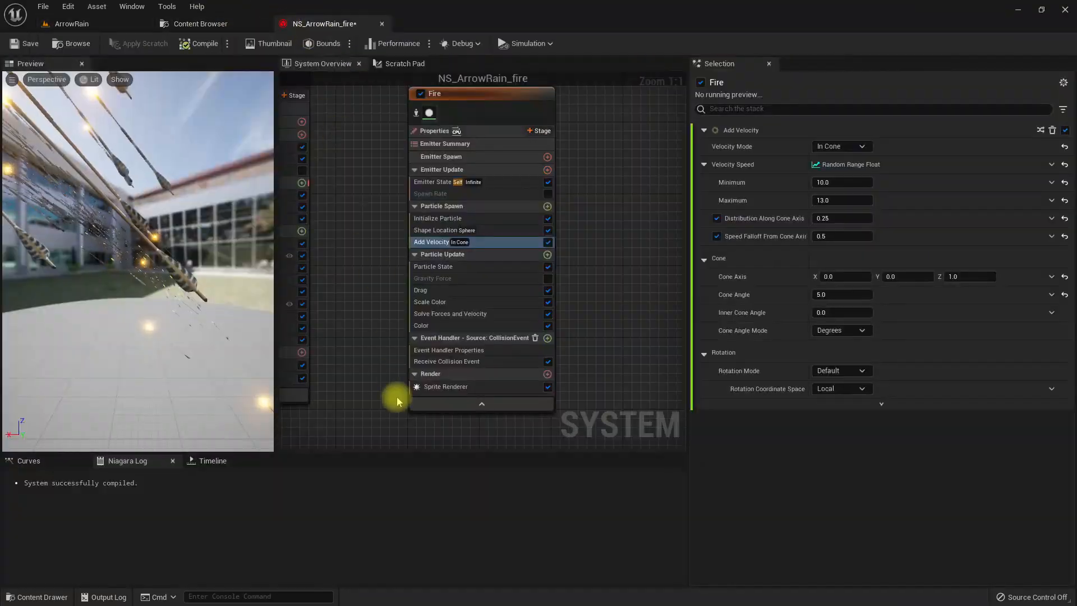
click(449, 386)
click(825, 230)
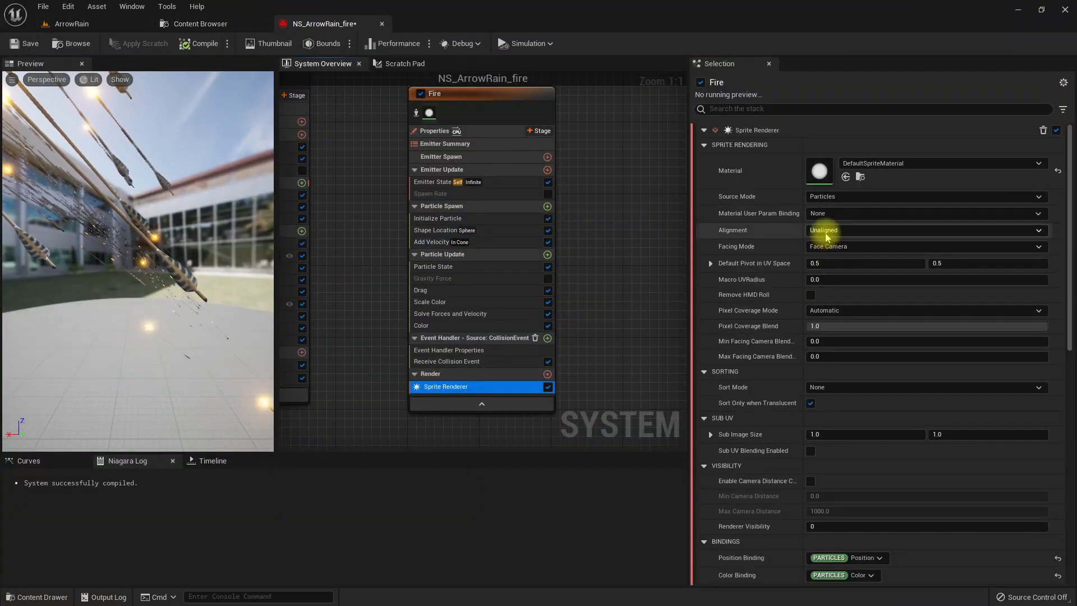
click(833, 252)
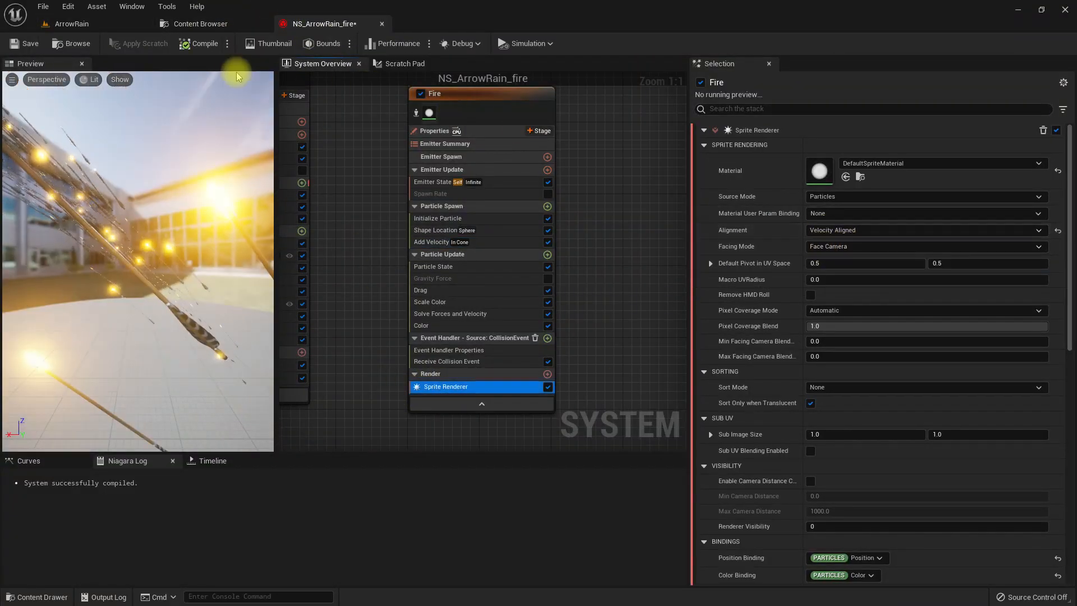
click(194, 46)
- Inspect the velocity-aligned flames around the landed arrows in the ArrowRain level
click(88, 25)
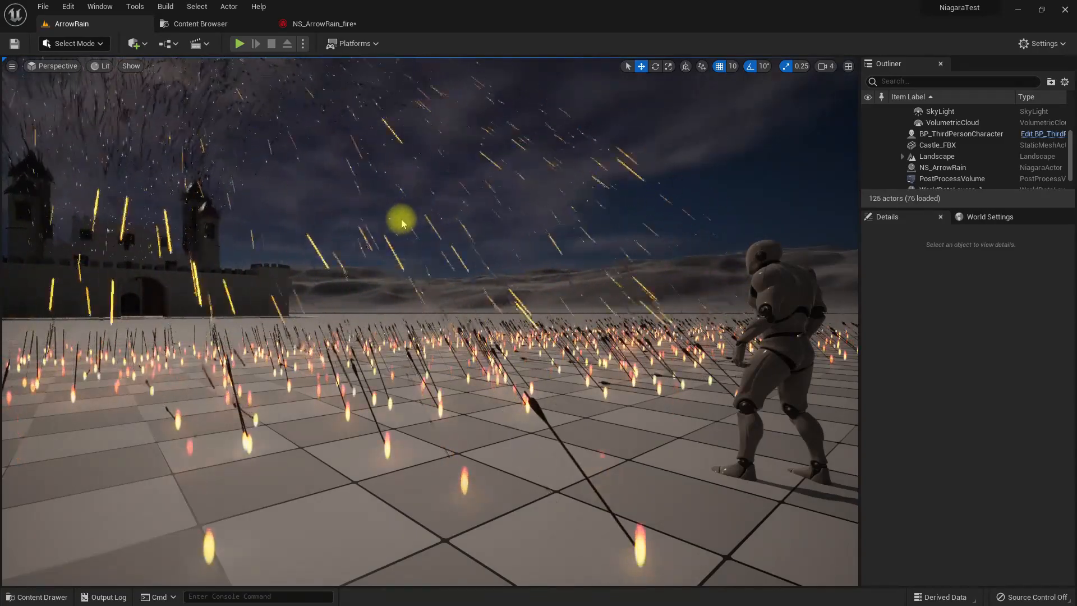
mouse_move(409, 212)
middle_down()
mouse_move(409, 253)
mouse_move(409, 208)
middle_up()
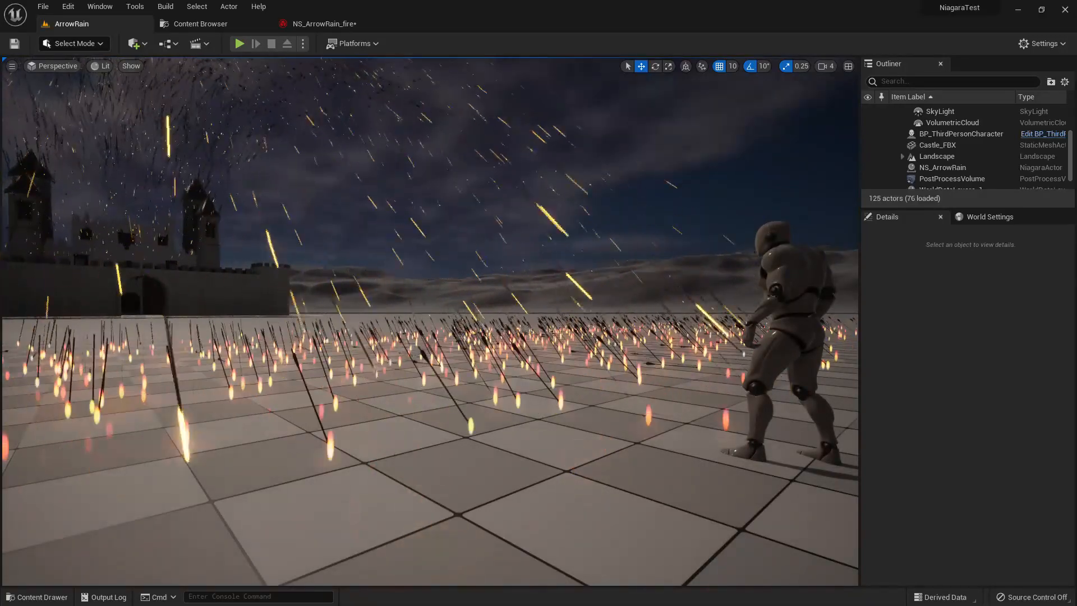
right_drag(228, 261, 258, 262)
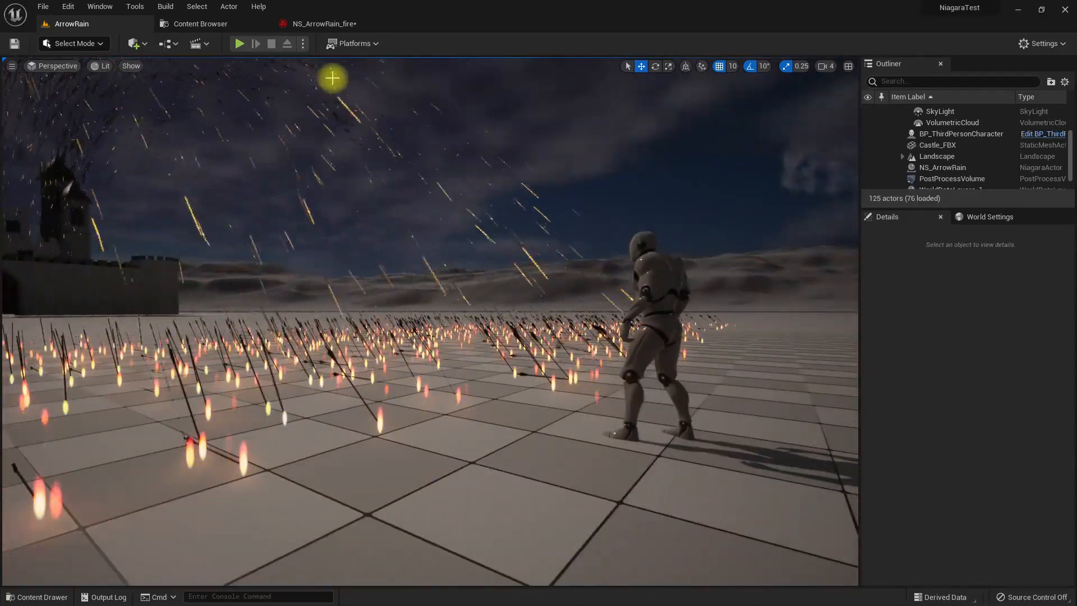
- Disable the Fire emitter's Scale Color module in NS_ArrowRain_fire and check the effect in the ArrowRain level
click(317, 24)
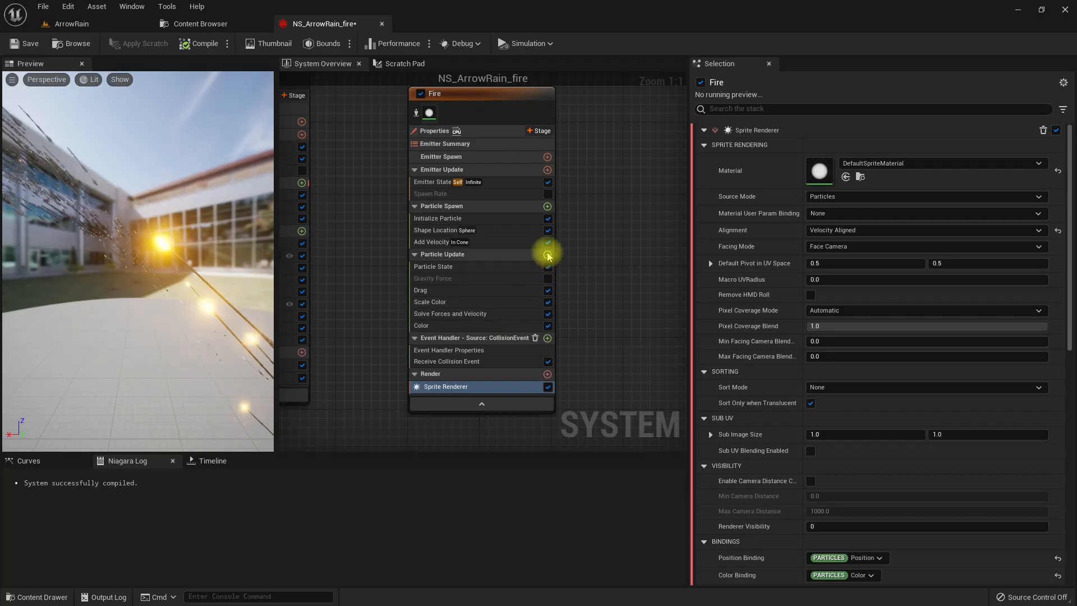
click(547, 256)
key(Escape)
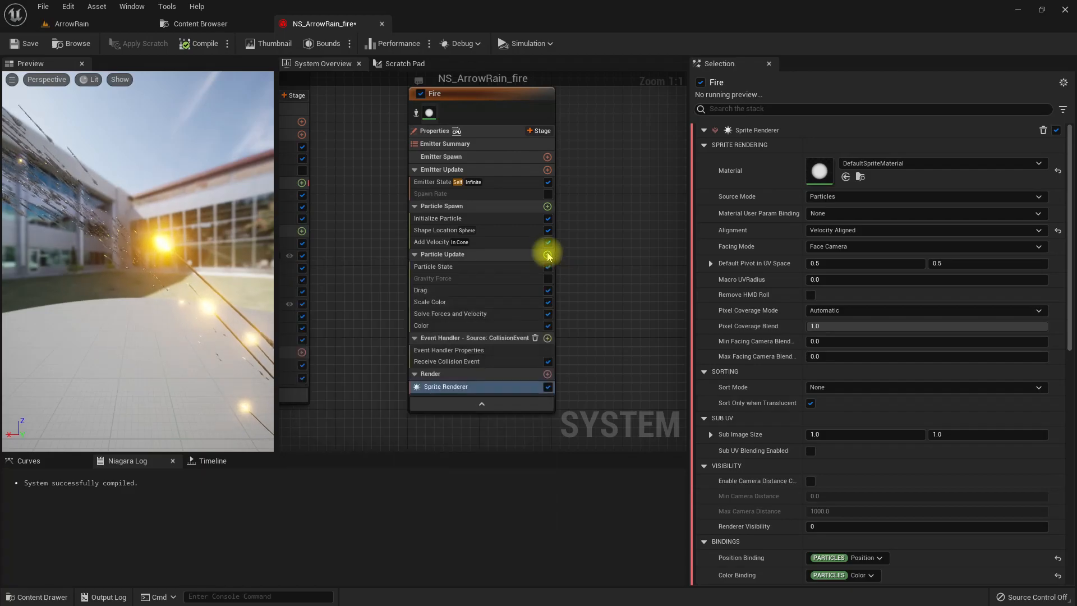
click(547, 303)
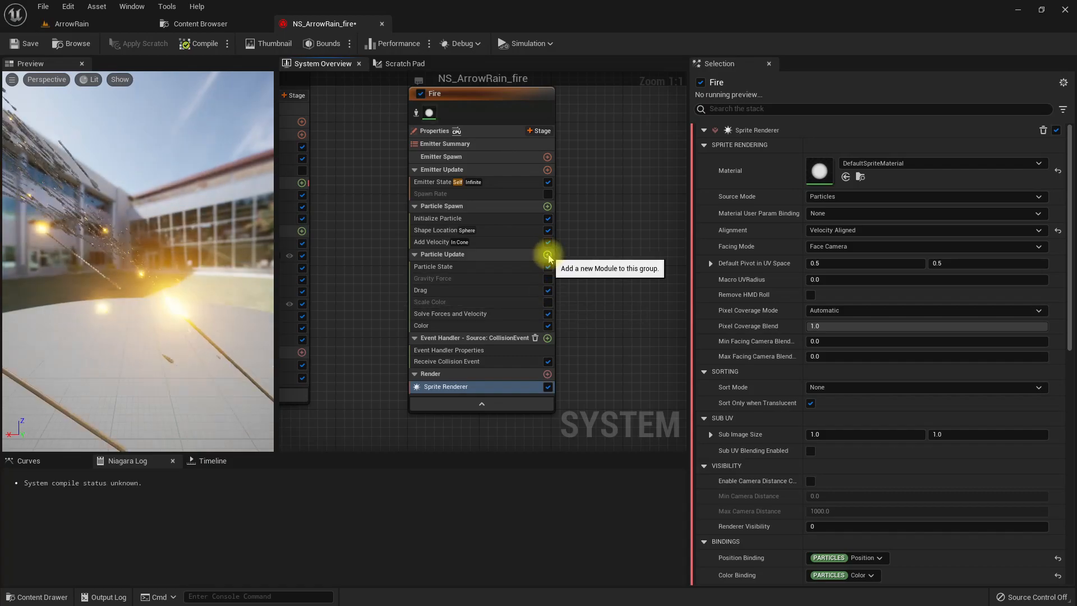
click(93, 24)
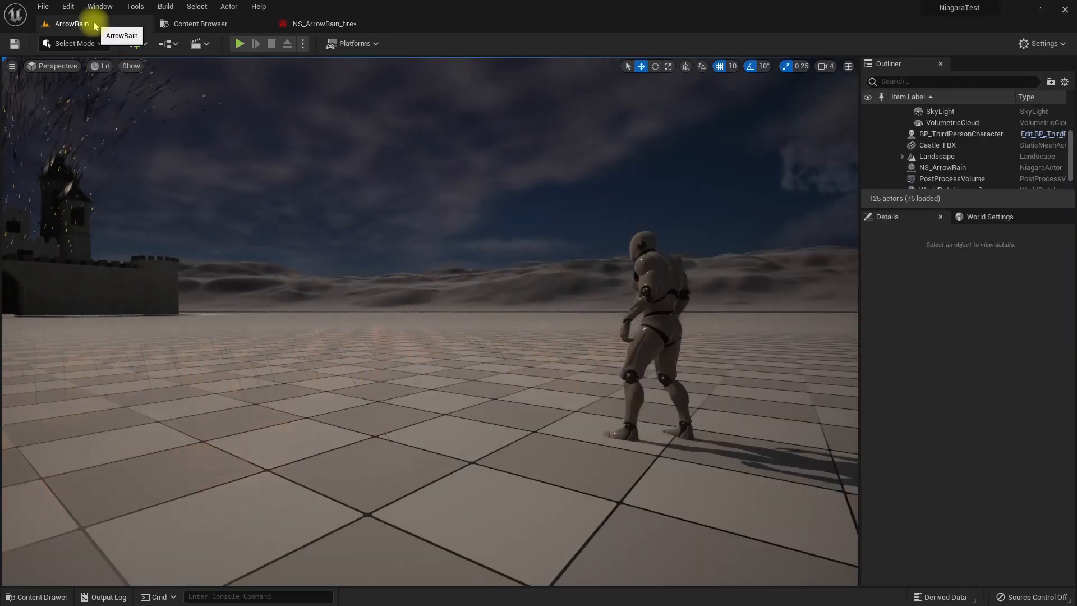
- Add a Scale Sprite Size module to the Fire emitter's Particle Update group in NS_ArrowRain_fire
click(314, 25)
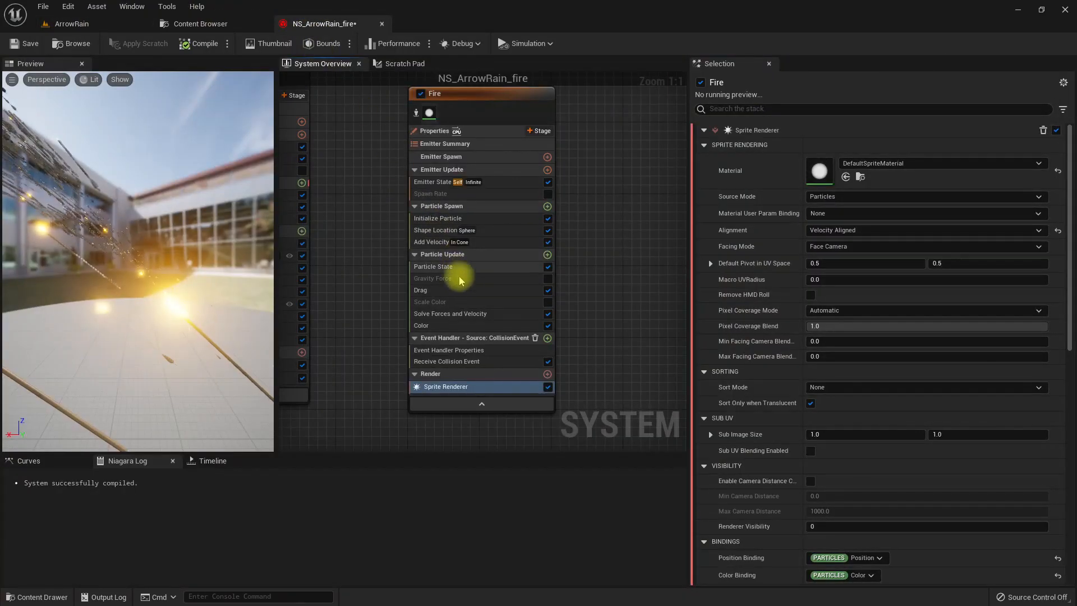
click(547, 255)
text(scale)
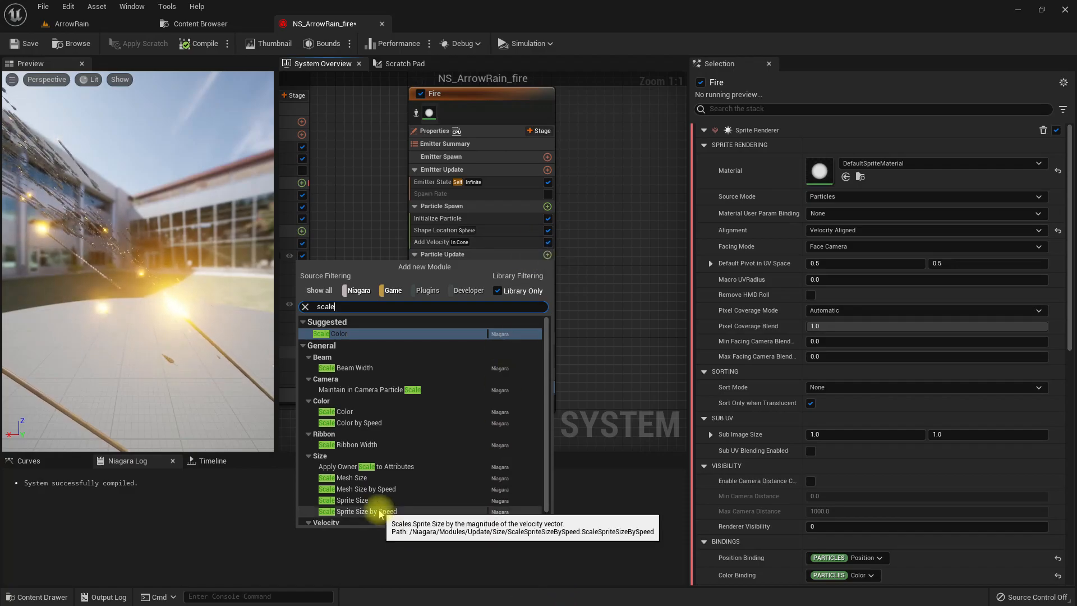
scroll(382, 512, down, 1)
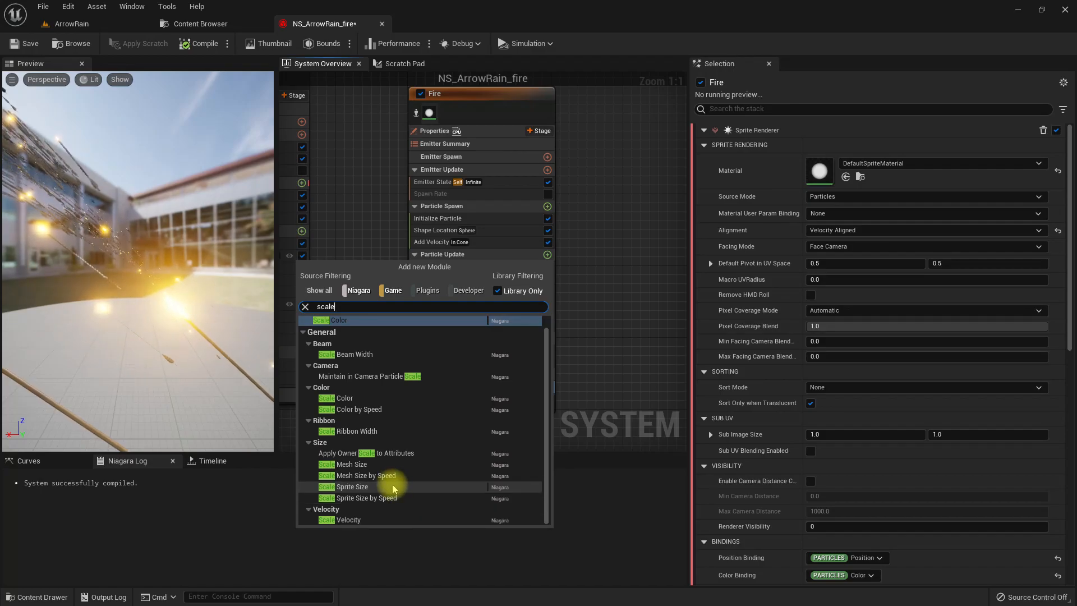
click(393, 487)
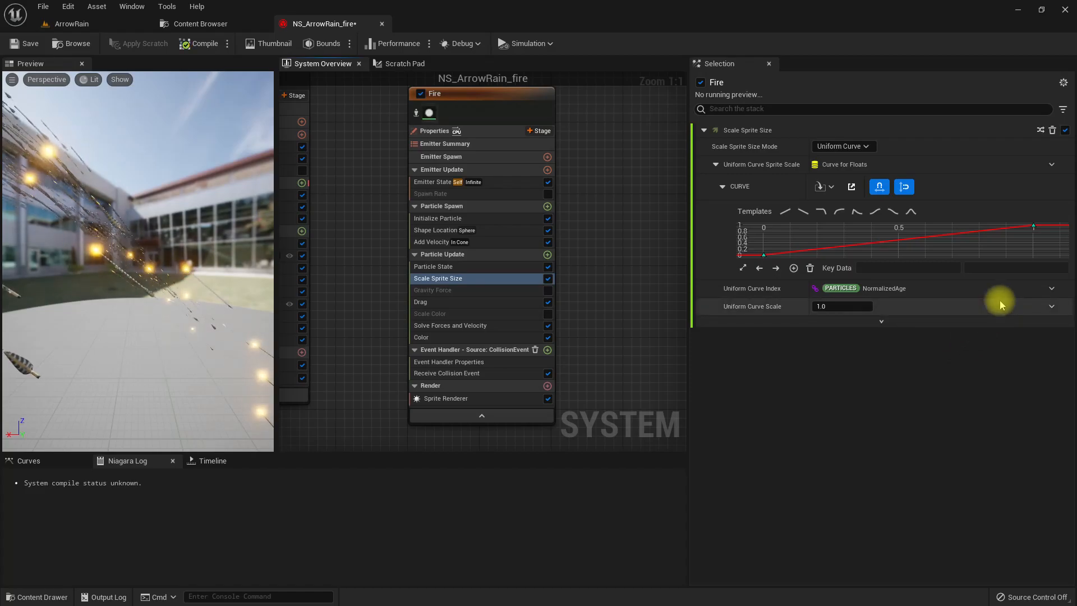
- Set both keys of the Scale Sprite Size curve to Auto interpolation and give the end key a value of 5
right_click(765, 257)
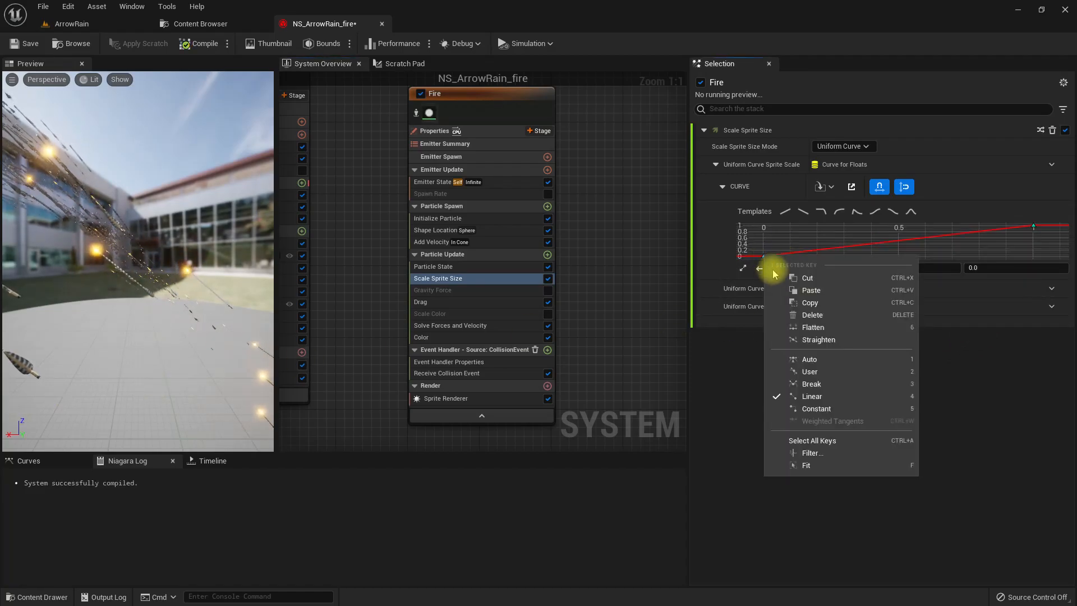
click(823, 362)
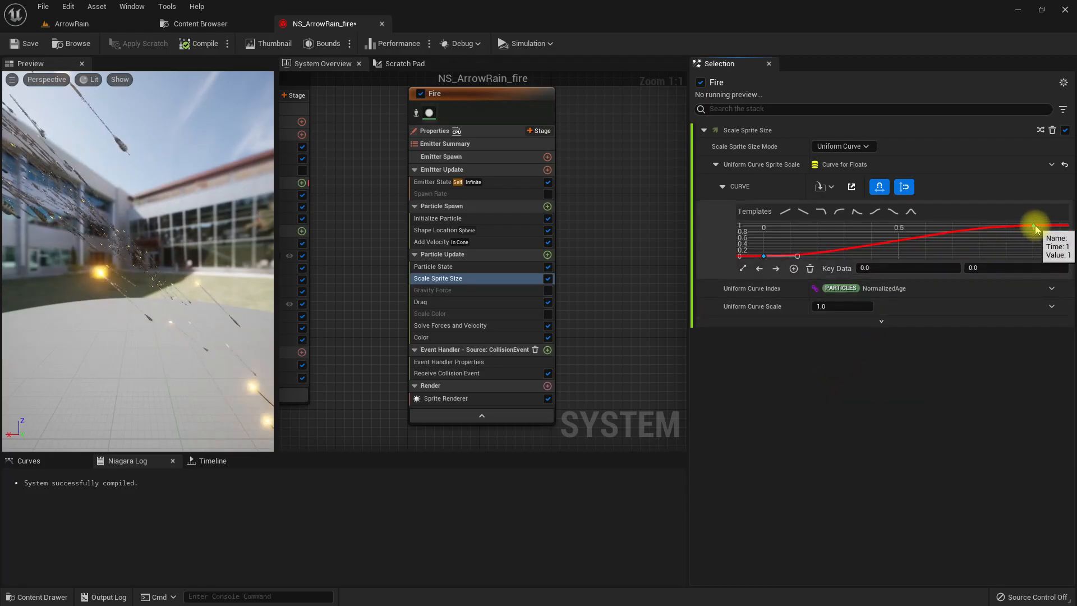
right_click(1036, 225)
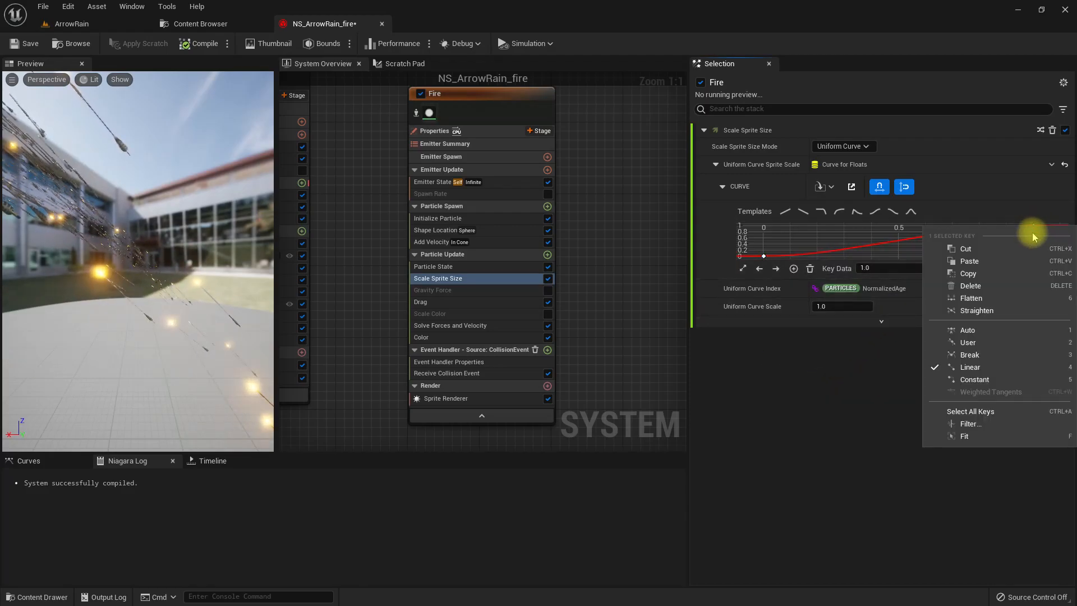
click(981, 333)
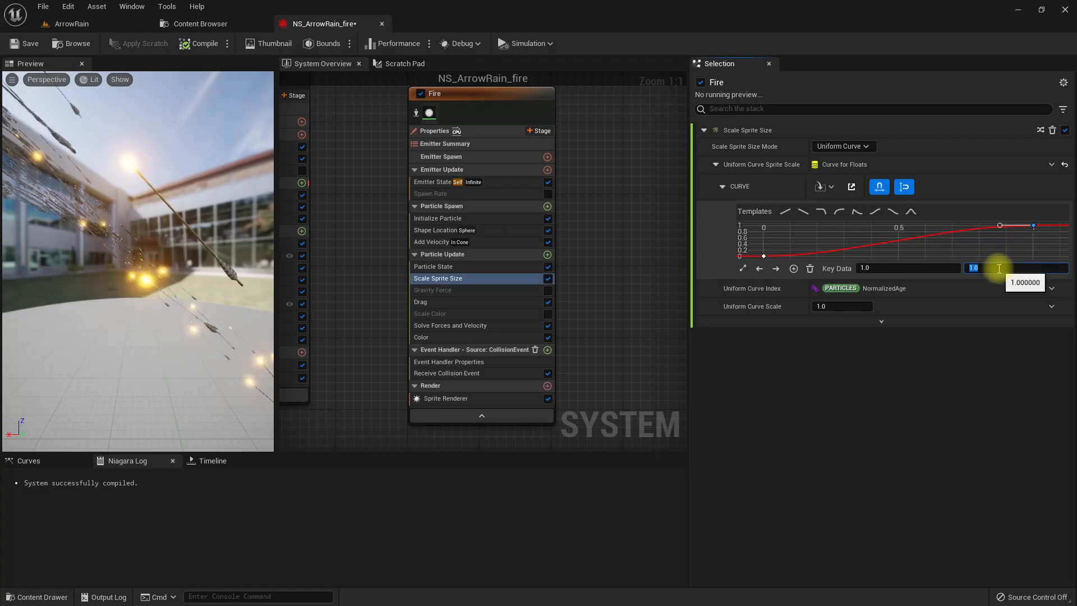
key(Return)
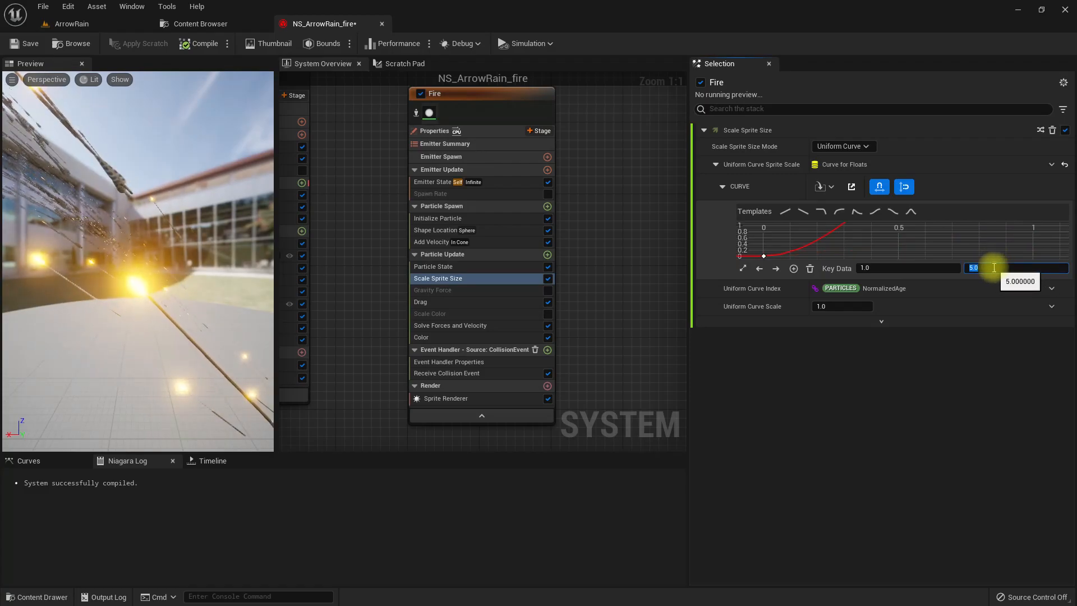
- Inspect the curve-scaled flames around the arrows in the ArrowRain level and return to the NS_ArrowRain_fire system
click(71, 25)
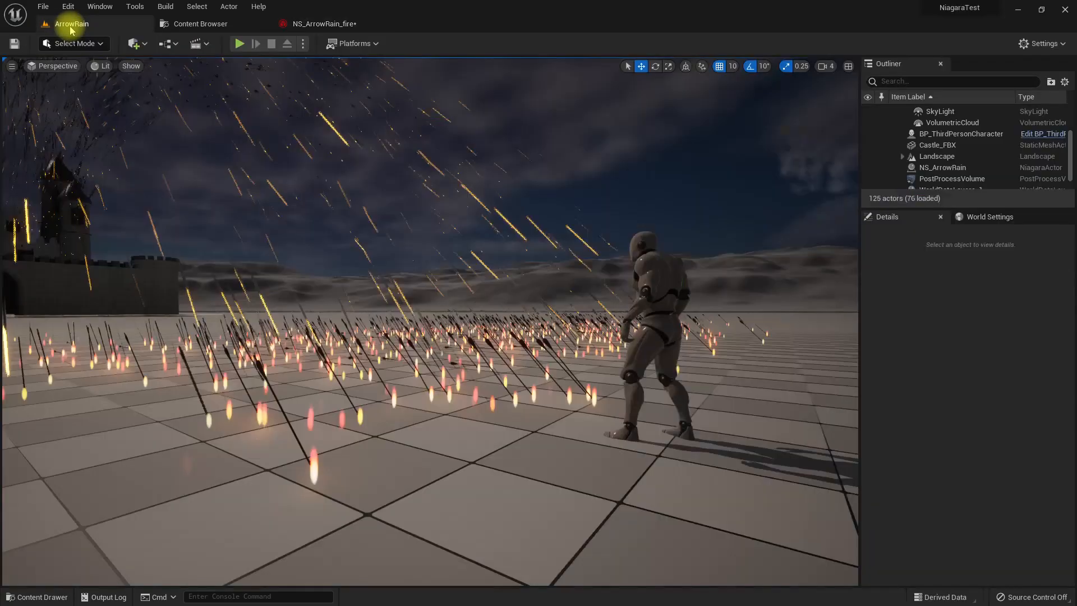
right_drag(515, 270, 464, 263)
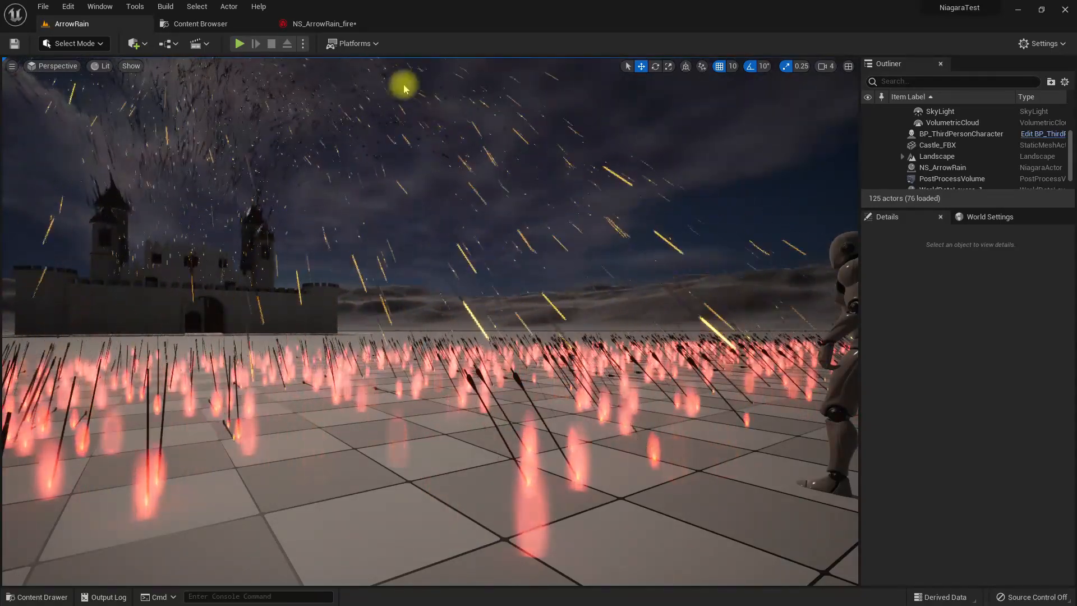
click(303, 24)
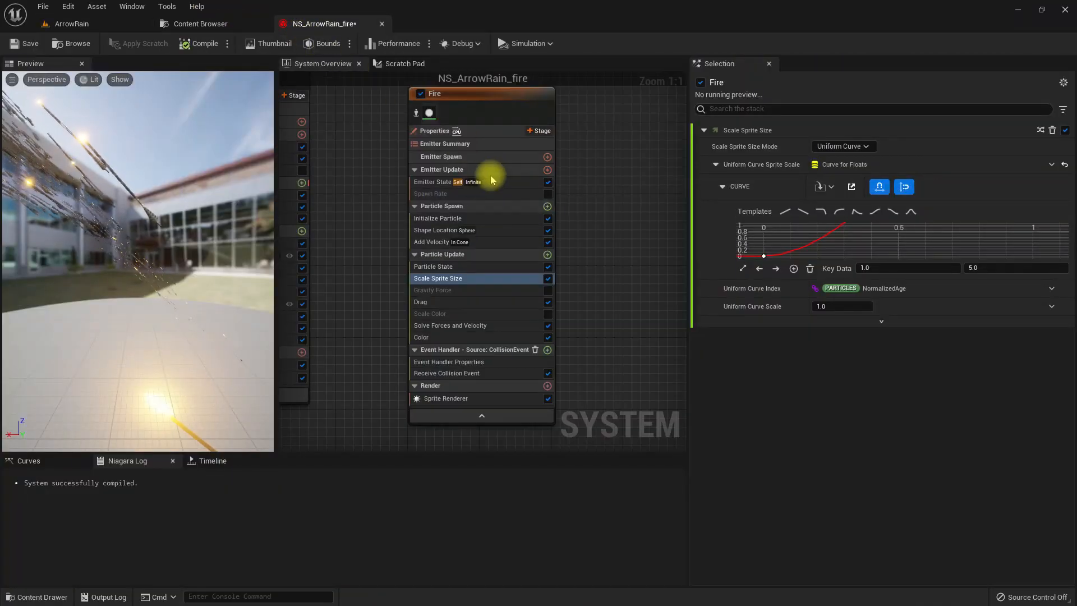
- Set the Fire emitter's Add Velocity speed range to minimum 20 and maximum 30
click(503, 242)
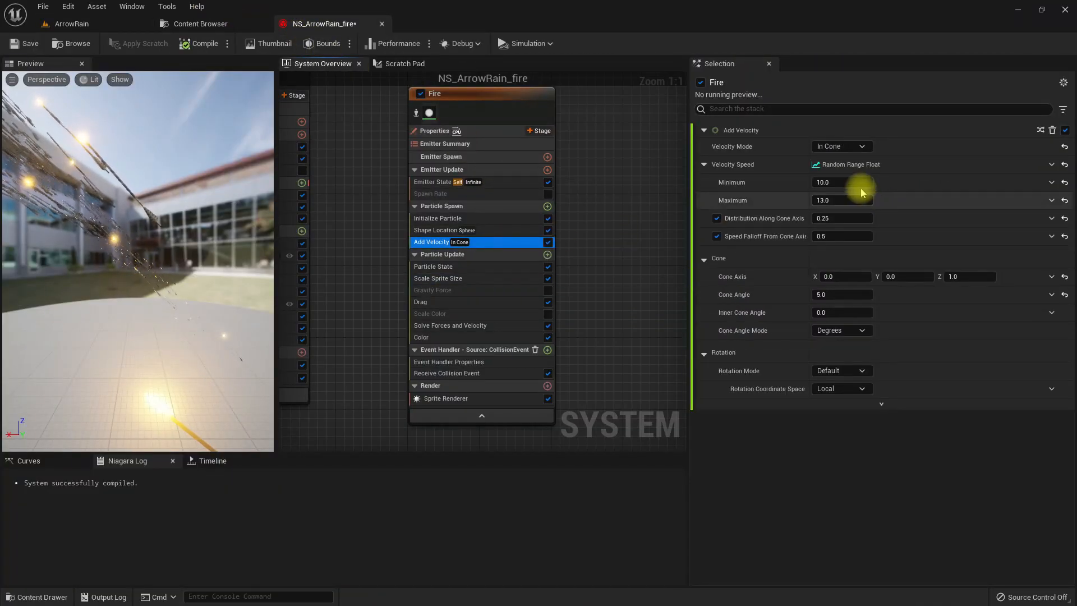
click(860, 184)
text(20)
key(Tab)
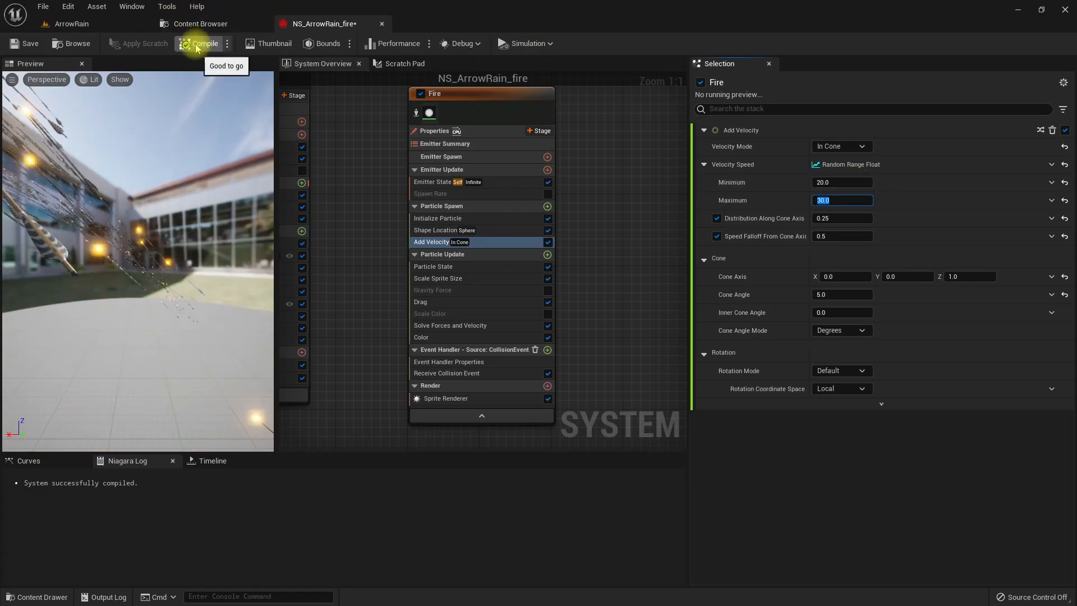
- Inspect the faster-rising flames in the ArrowRain level from another angle and return to the NS_ArrowRain_fire system
click(72, 24)
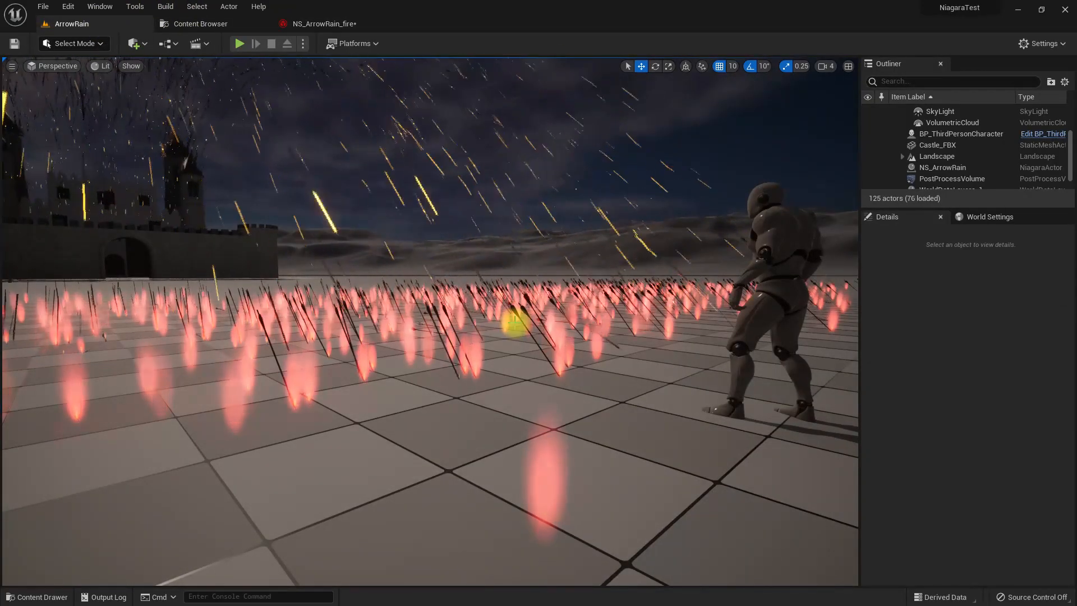
right_drag(590, 410, 560, 407)
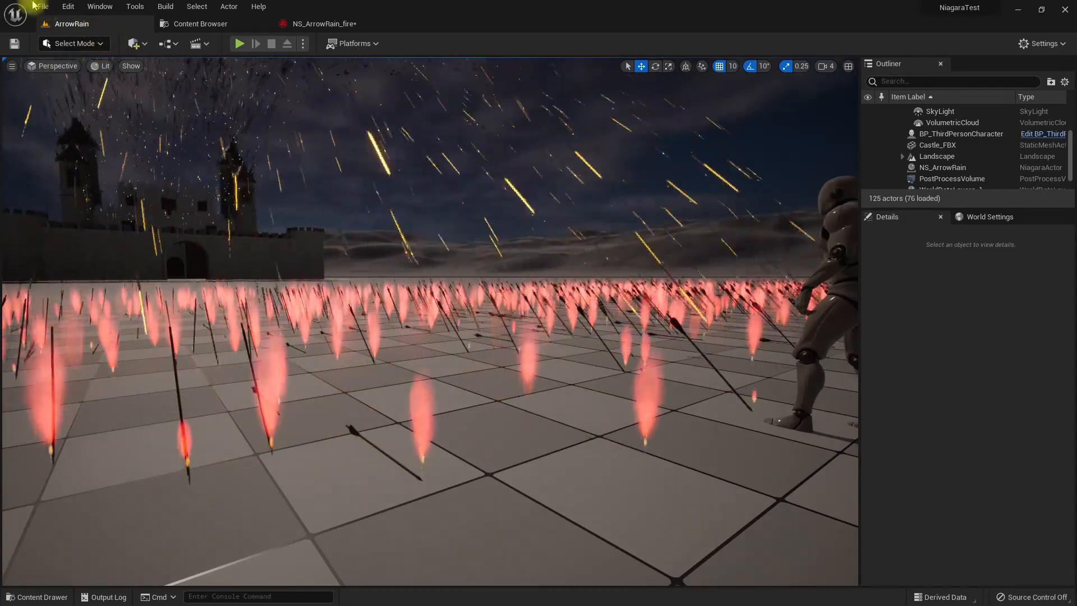
click(320, 23)
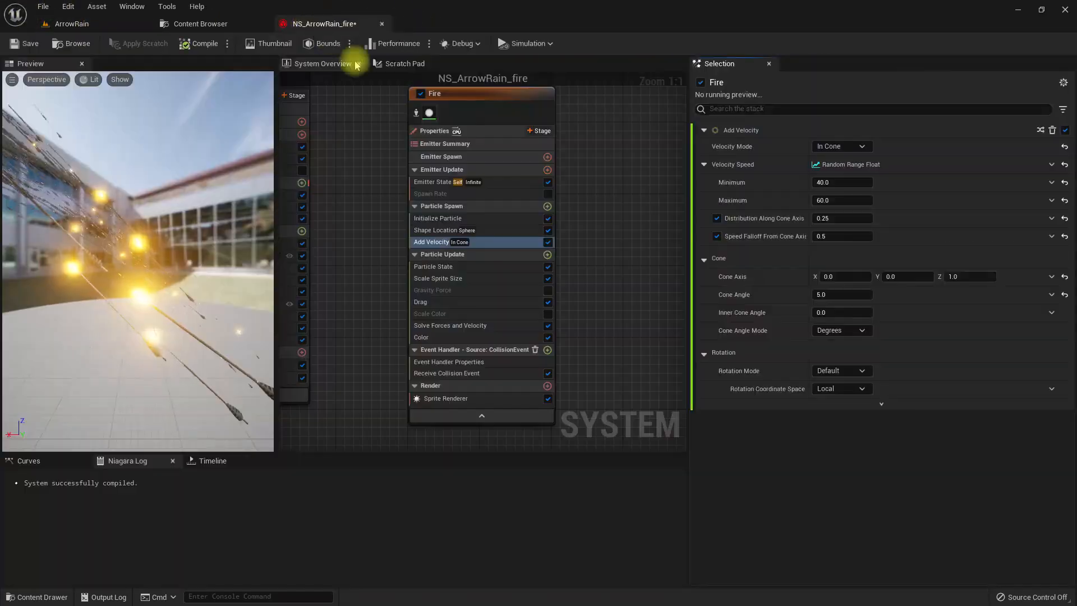
- Set the value of the end key in the Fire emitter's Scale Sprite Size curve to 4
click(444, 278)
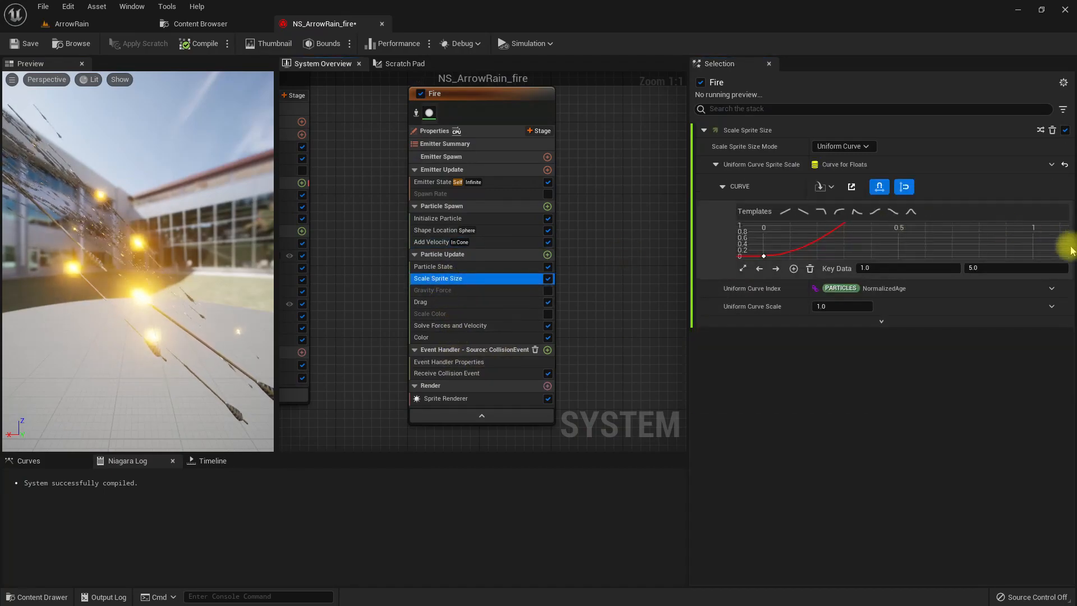
click(744, 268)
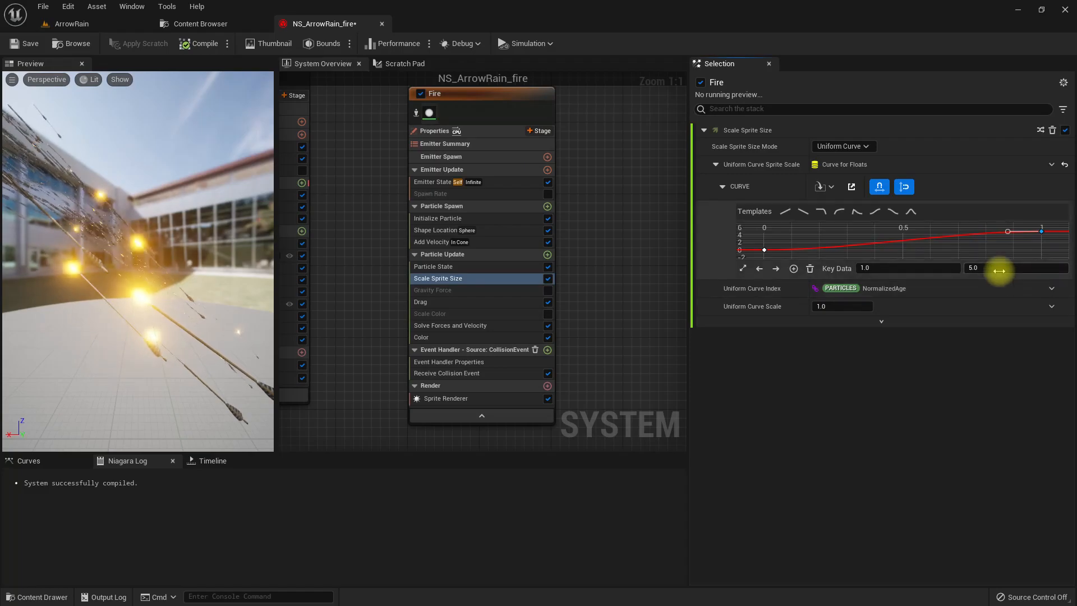
click(992, 275)
text(4)
key(Return)
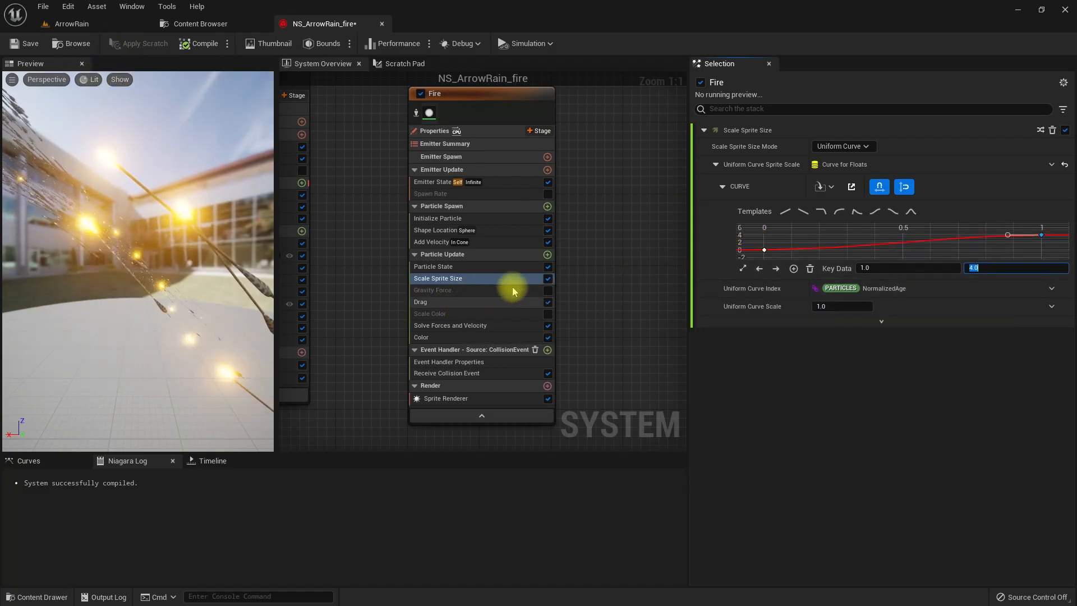
- Add a Curl Noise Force module to the Fire emitter's Particle Update and set its Noise Strength to 50
click(549, 256)
click(549, 257)
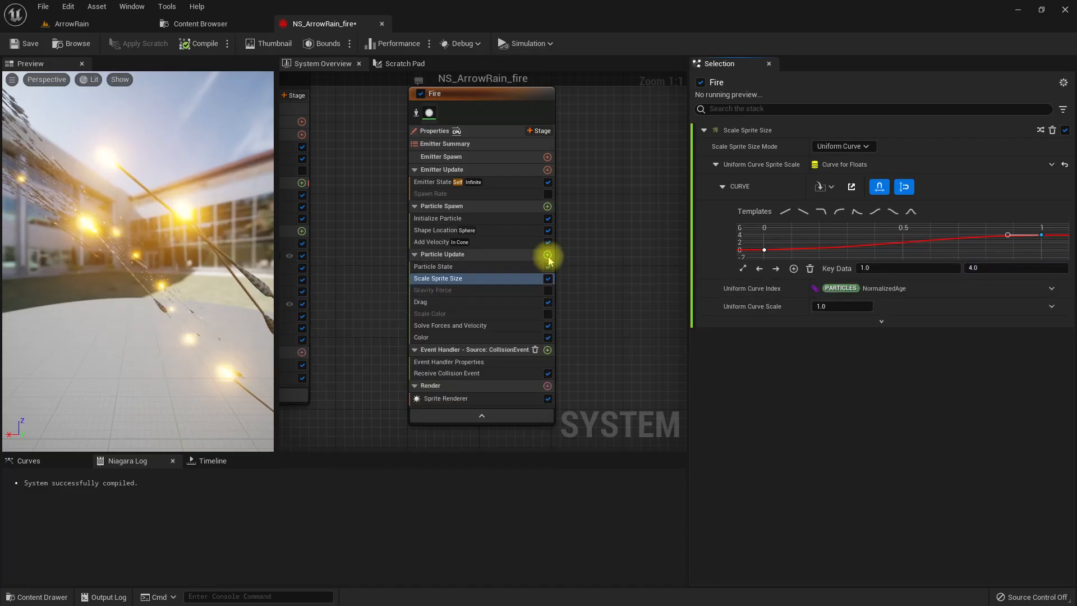
click(549, 257)
text(cur)
key(Return)
click(843, 148)
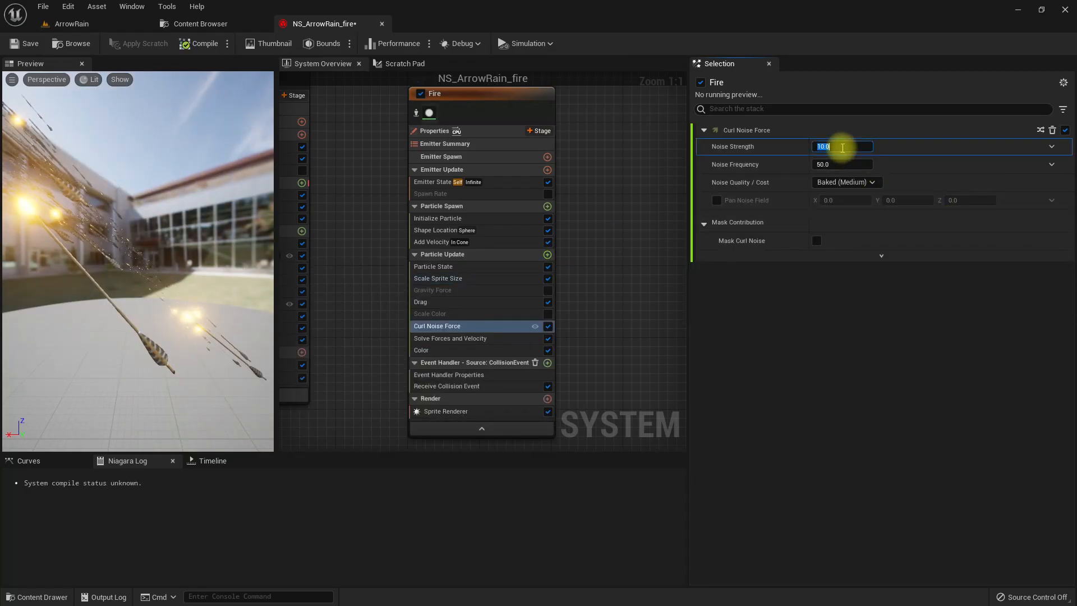
text(50)
key(Return)
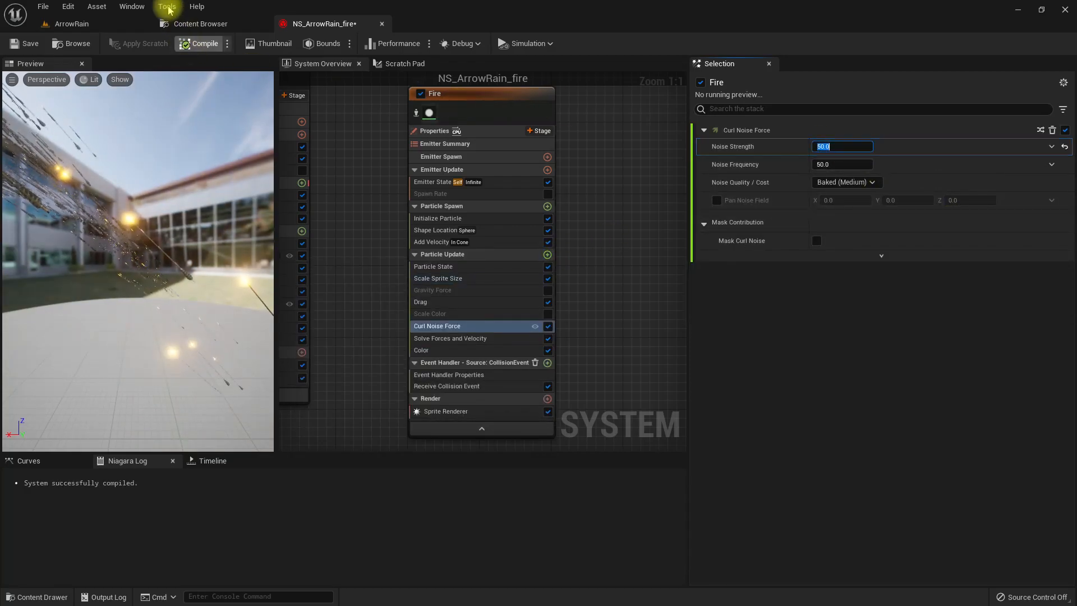
- Check the noise-driven flames in the ArrowRain level and set the Curl Noise Force's Noise Strength to 20
click(72, 24)
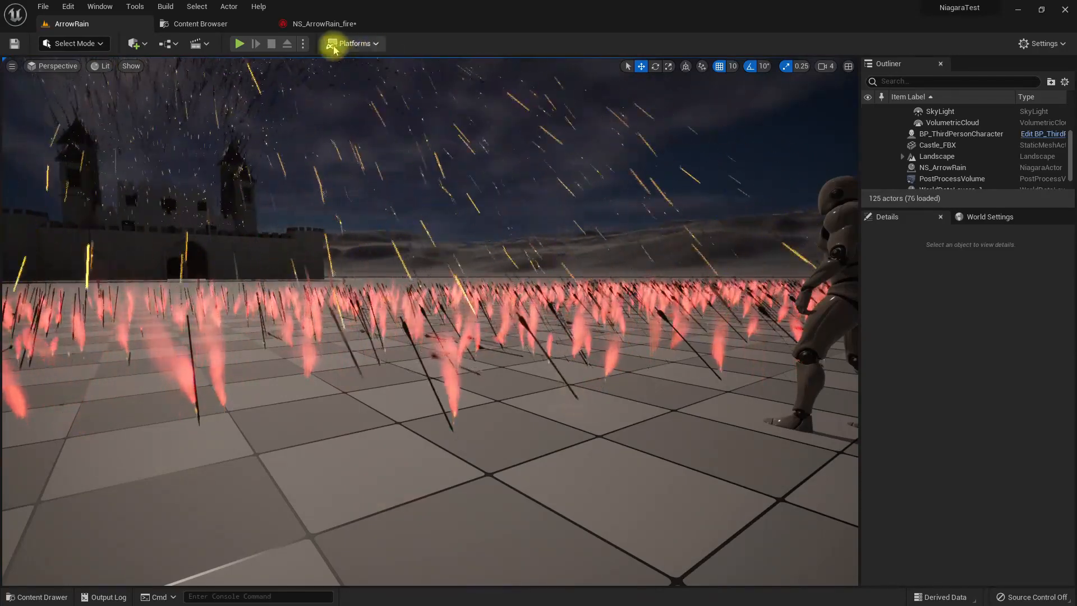
click(305, 22)
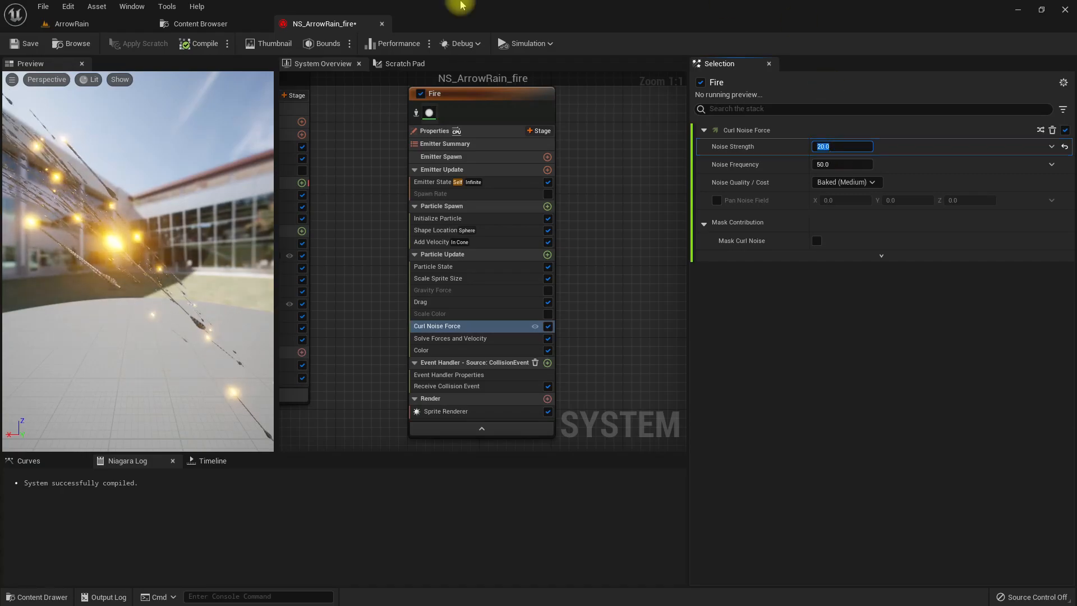
click(84, 25)
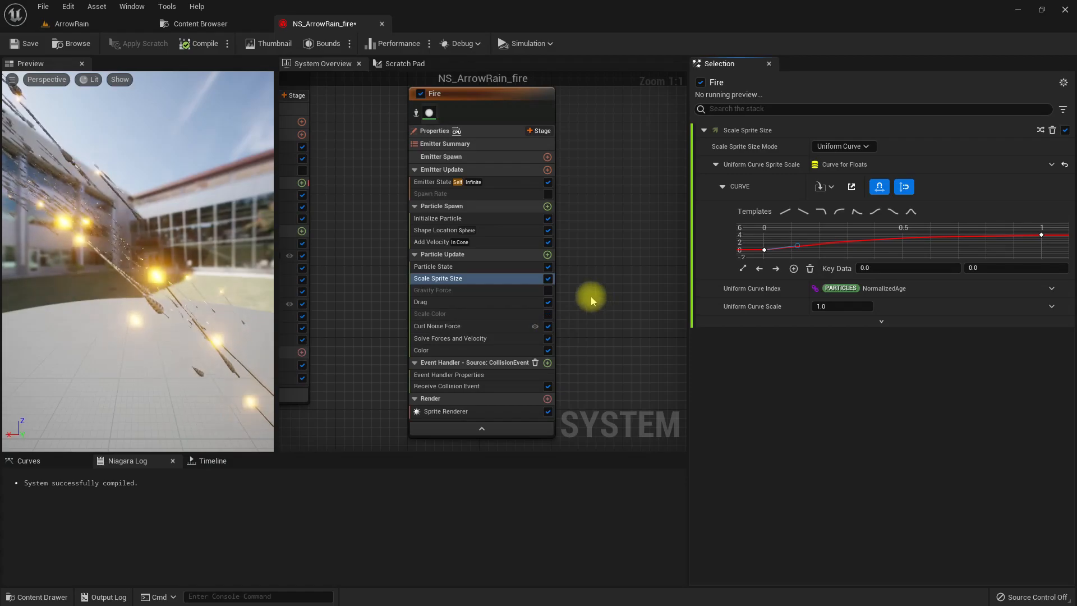
- Open the DefaultSpriteMaterial used by the Fire emitter's Sprite Renderer and examine its blend mode and node graph
click(446, 411)
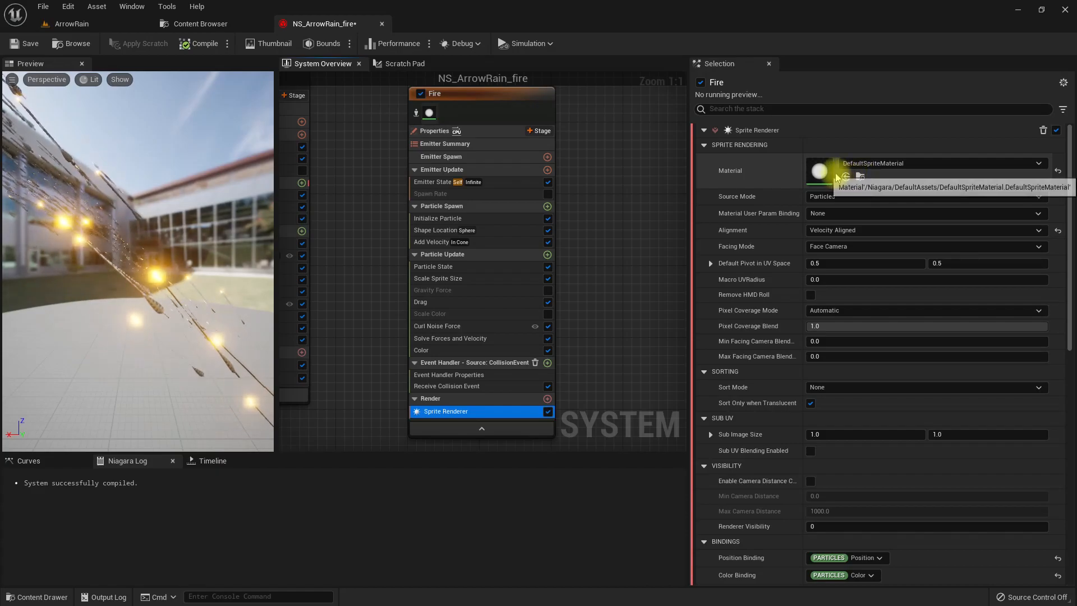
click(817, 178)
double_click(817, 177)
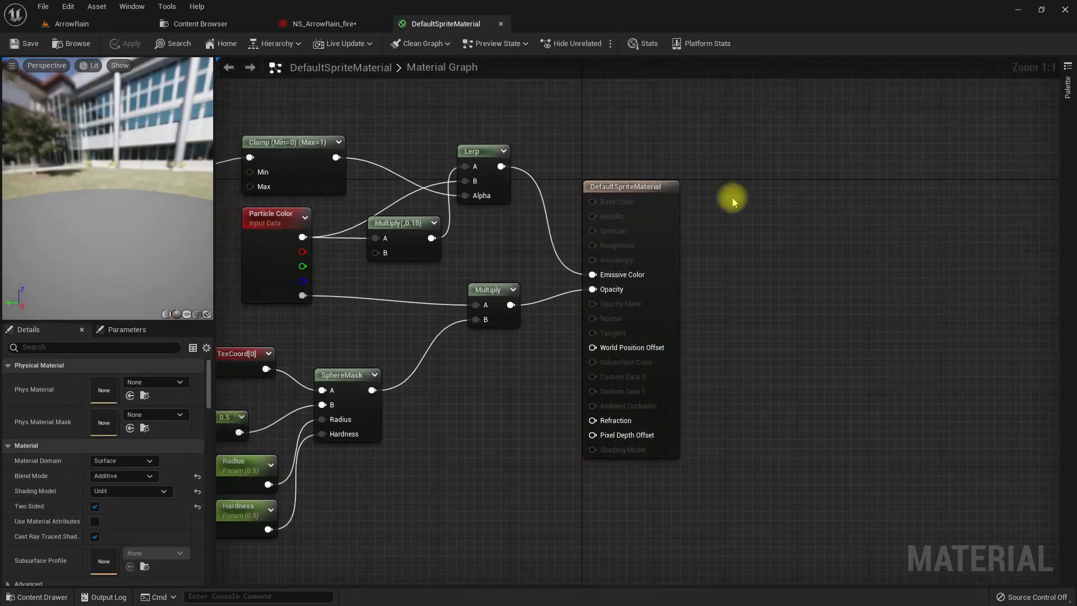
click(683, 192)
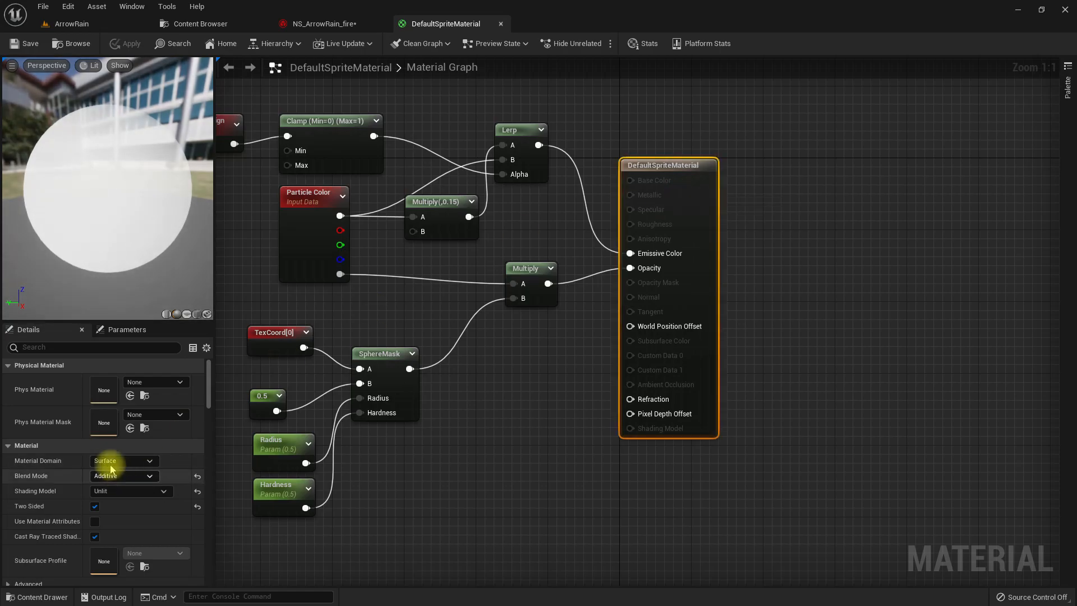
right_drag(566, 318, 561, 400)
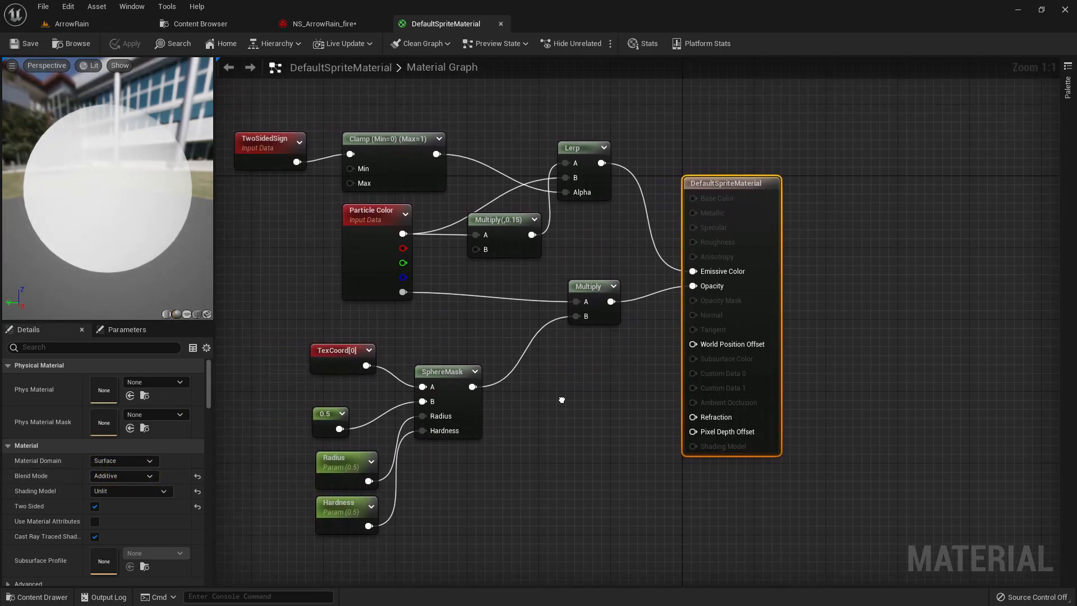
- Locate DefaultSpriteMaterial in the Niagara DefaultAssets folder and copy it into the project's Content/Materials folder
click(72, 48)
drag(550, 106, 432, 248)
drag(173, 367, 175, 113)
drag(556, 109, 47, 149)
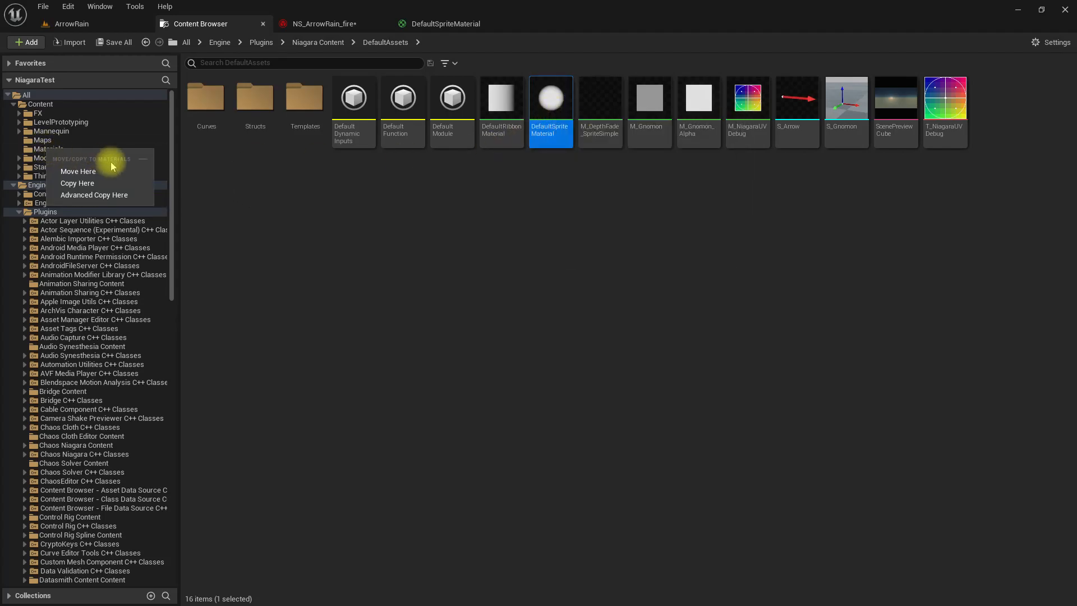
click(78, 183)
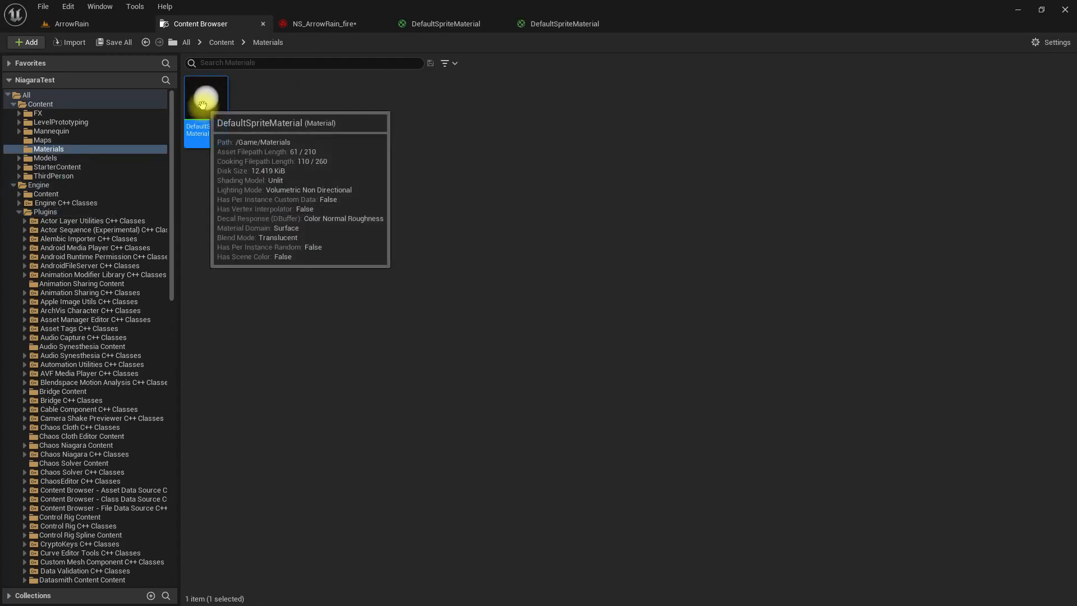
- Open the copied DefaultSpriteMaterial, set its Blend Mode to Translucent and apply the change
double_click(228, 136)
click(117, 477)
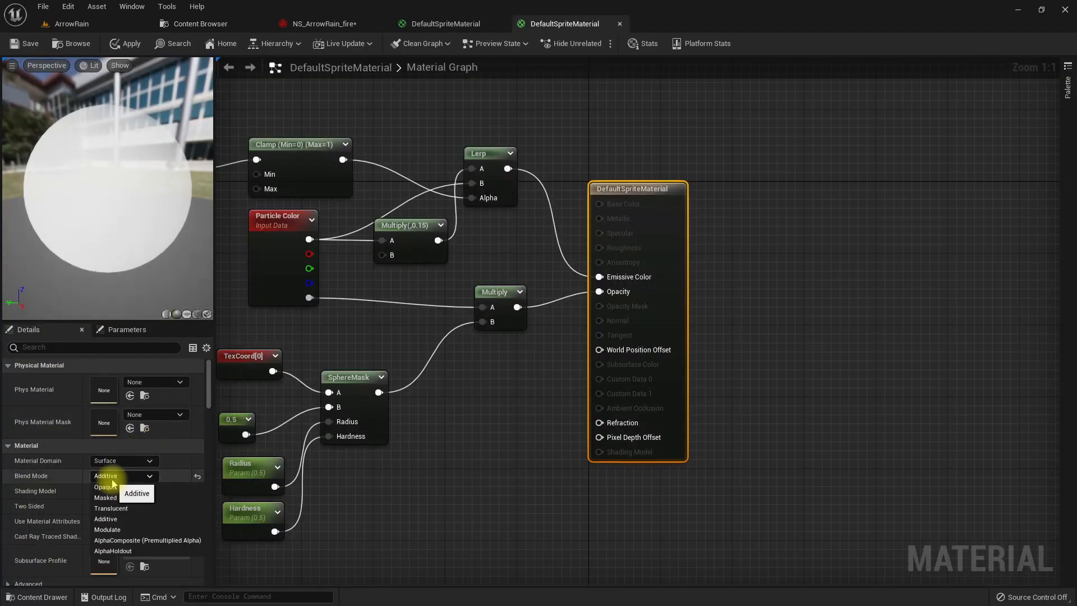
click(125, 512)
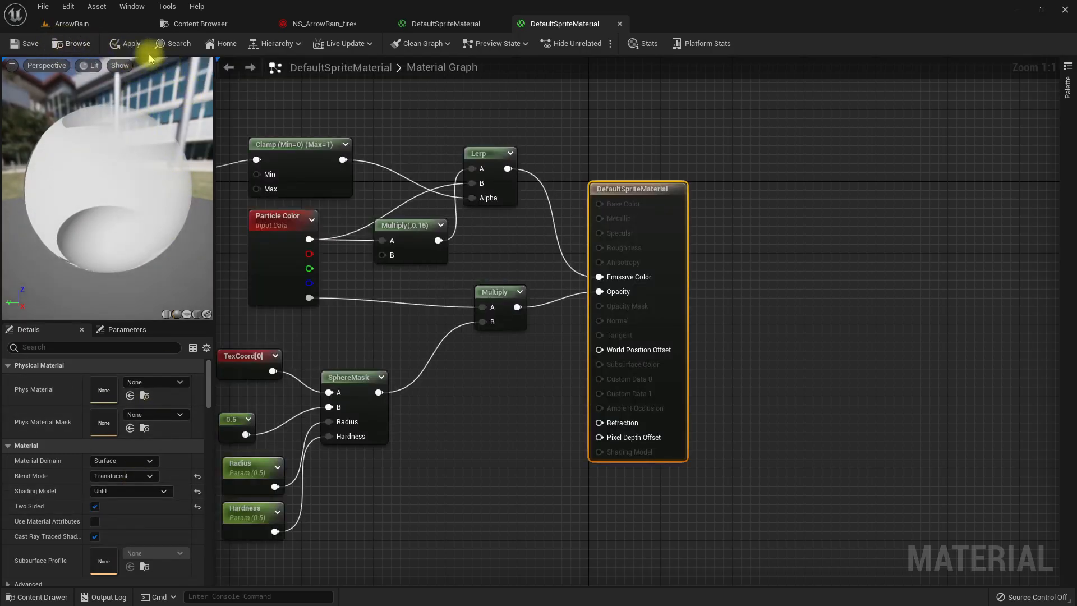
click(126, 43)
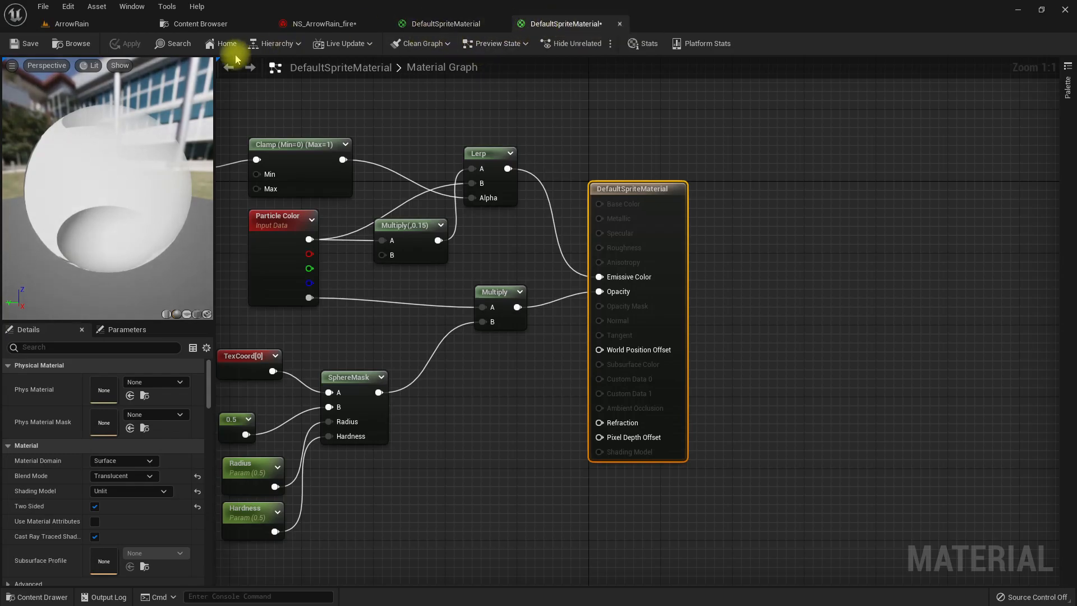
click(168, 45)
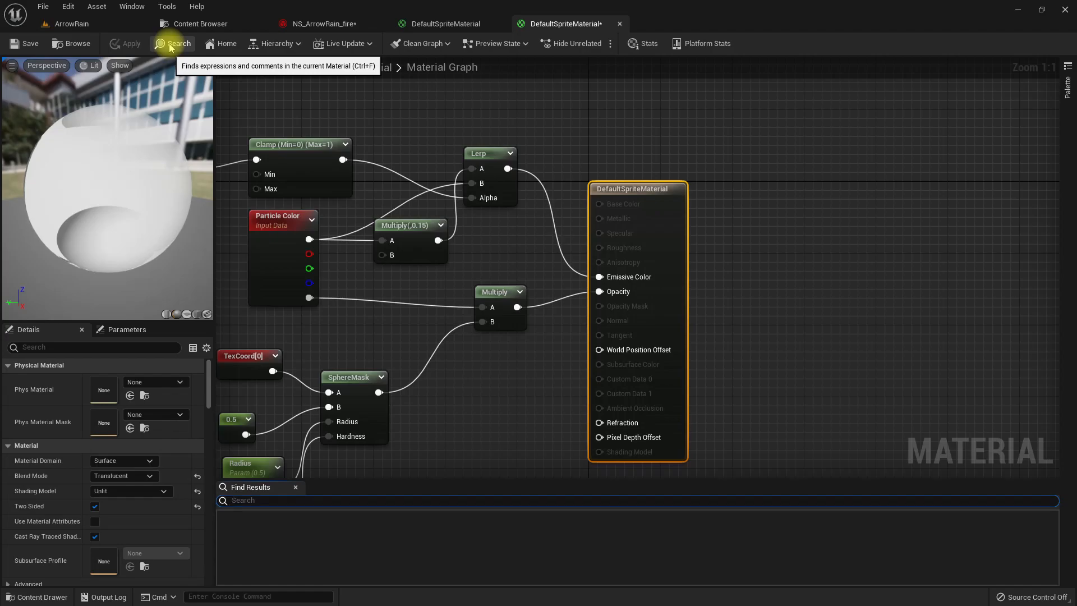
- Rename the copied material TranslucentSpriteMaterial and assign it to the Fire emitter's Sprite Renderer
click(79, 43)
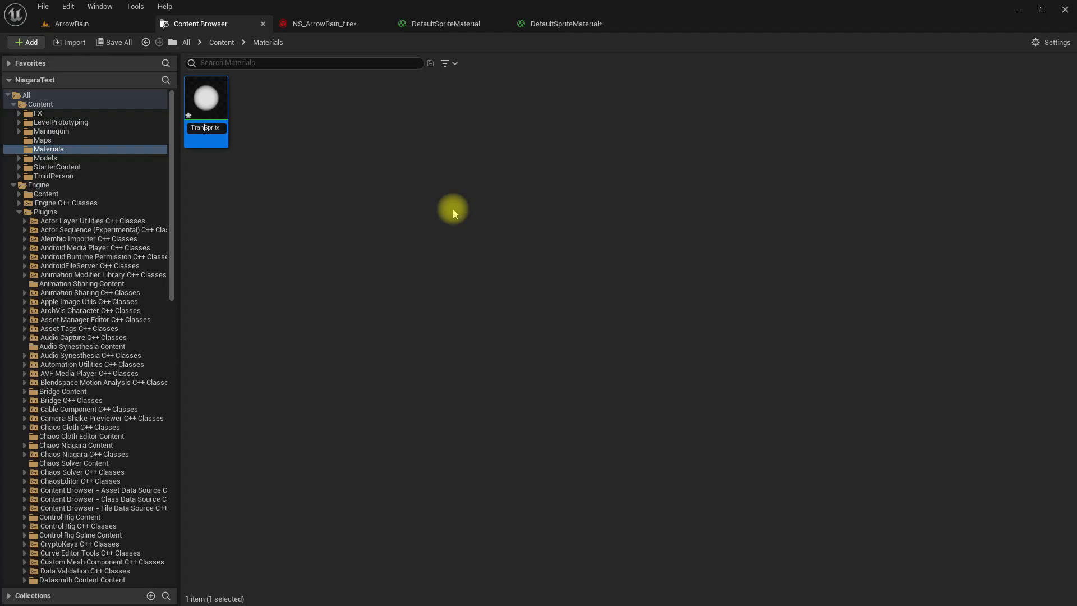
key(Return)
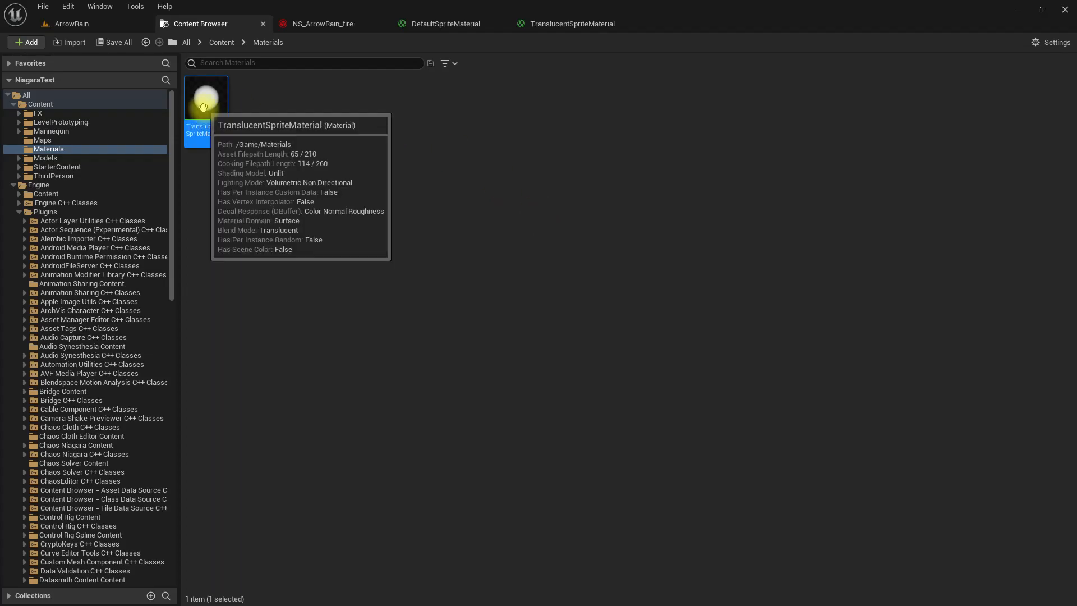
click(322, 24)
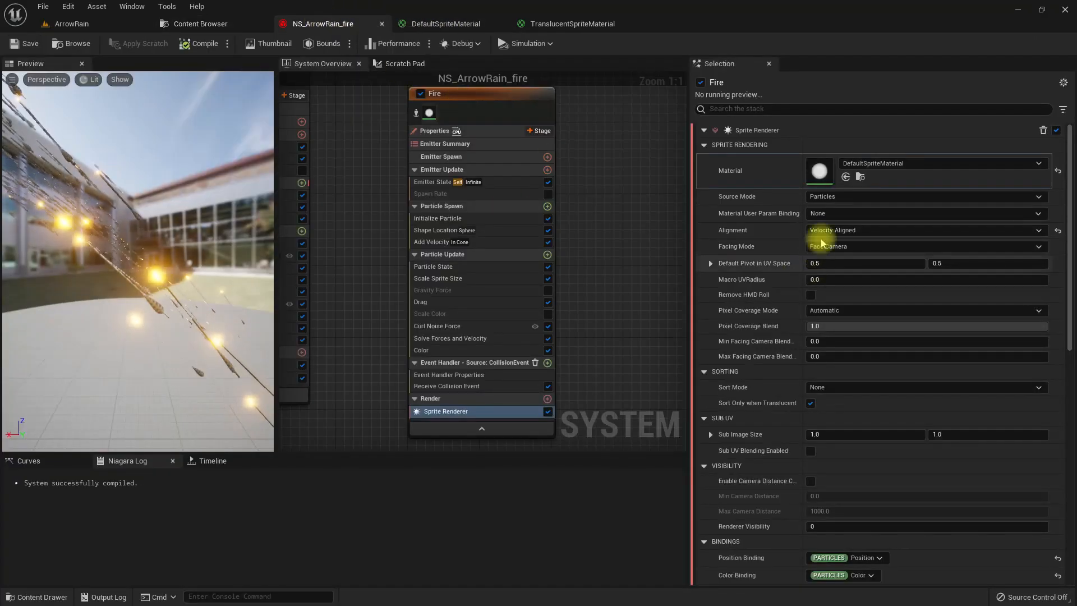
click(846, 176)
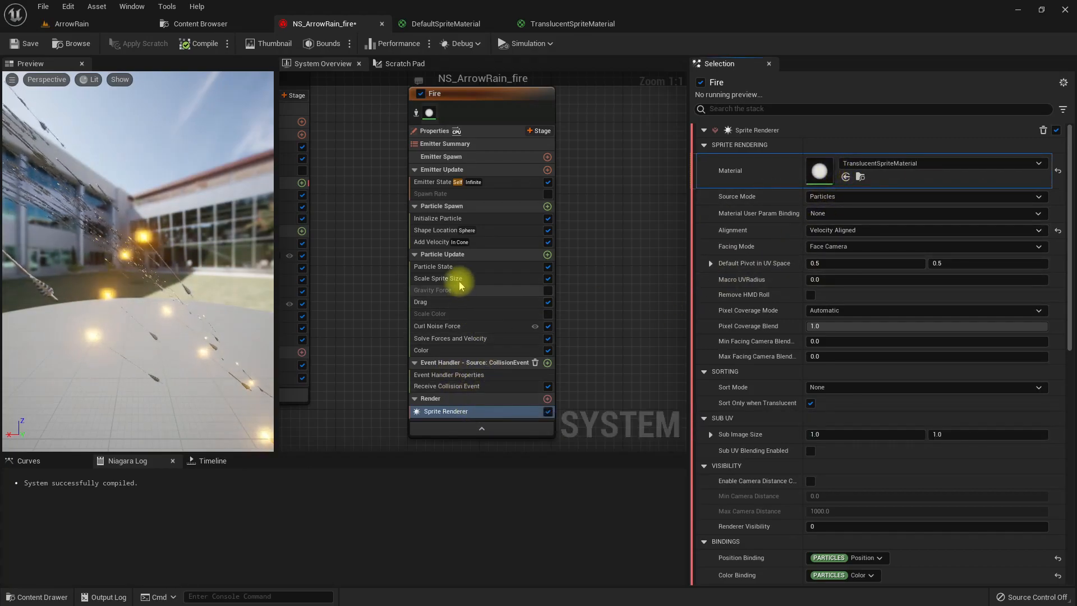
- Inspect the flames with the translucent material in the ArrowRain level and return to the NS_ArrowRain_fire system
click(77, 22)
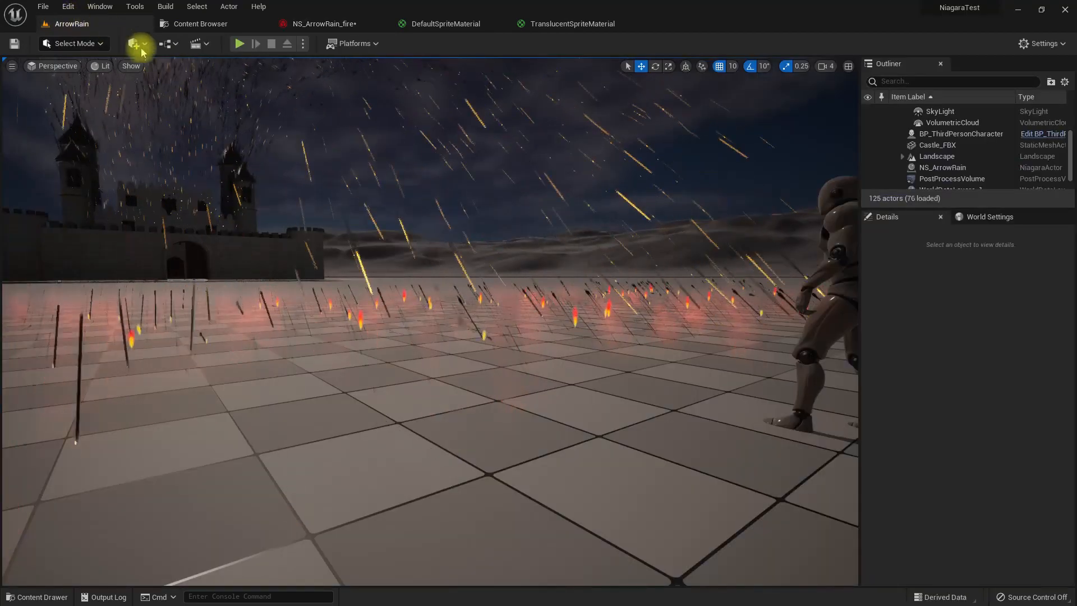
click(331, 24)
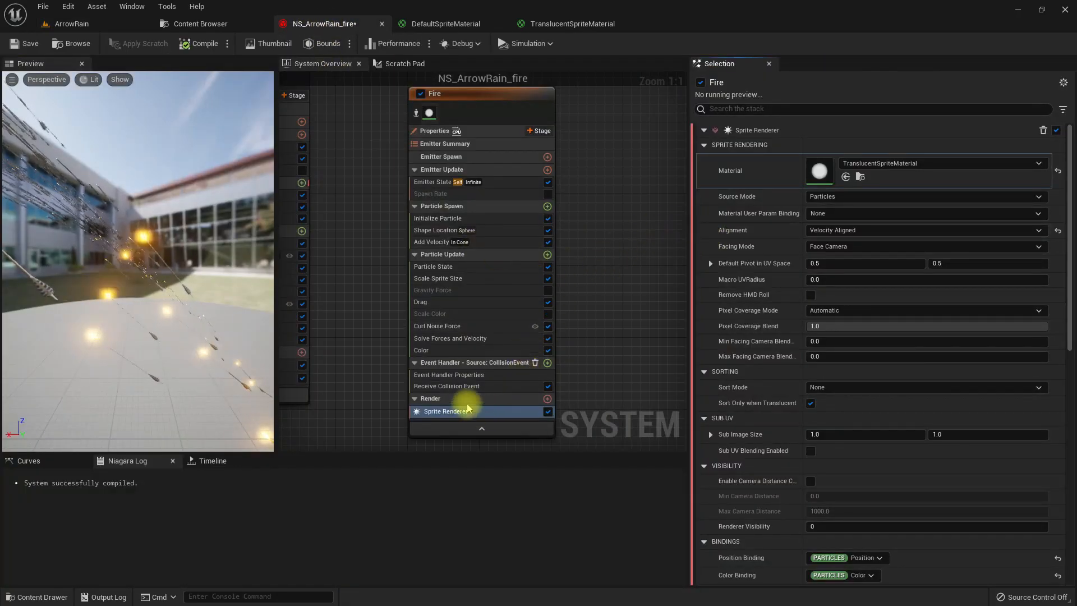
- Add a black color stop to the Fire emitter's Color gradient and place it just after the red stop
click(469, 351)
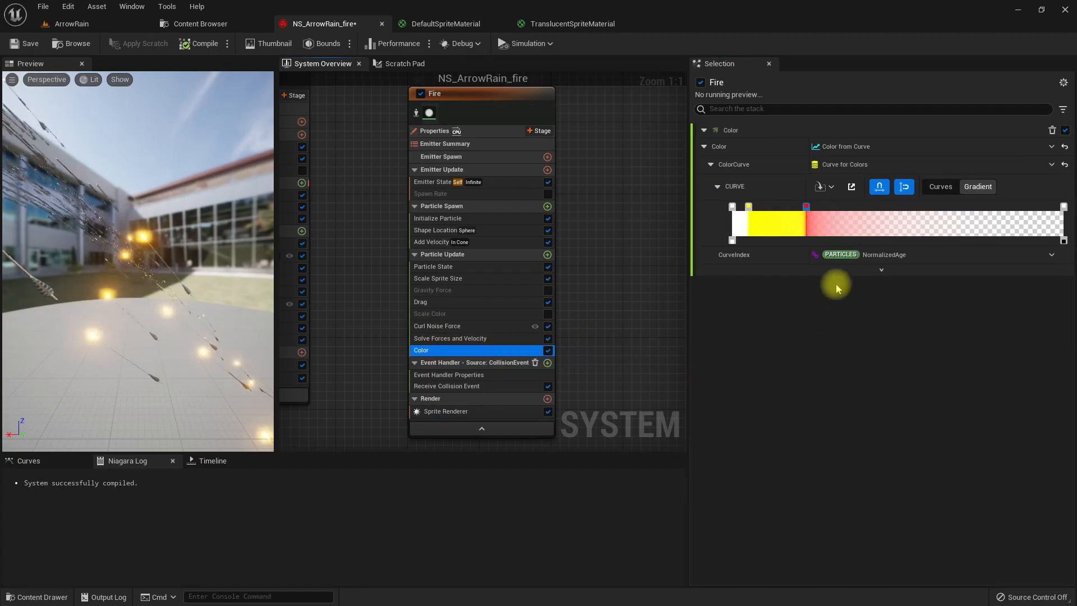
click(807, 206)
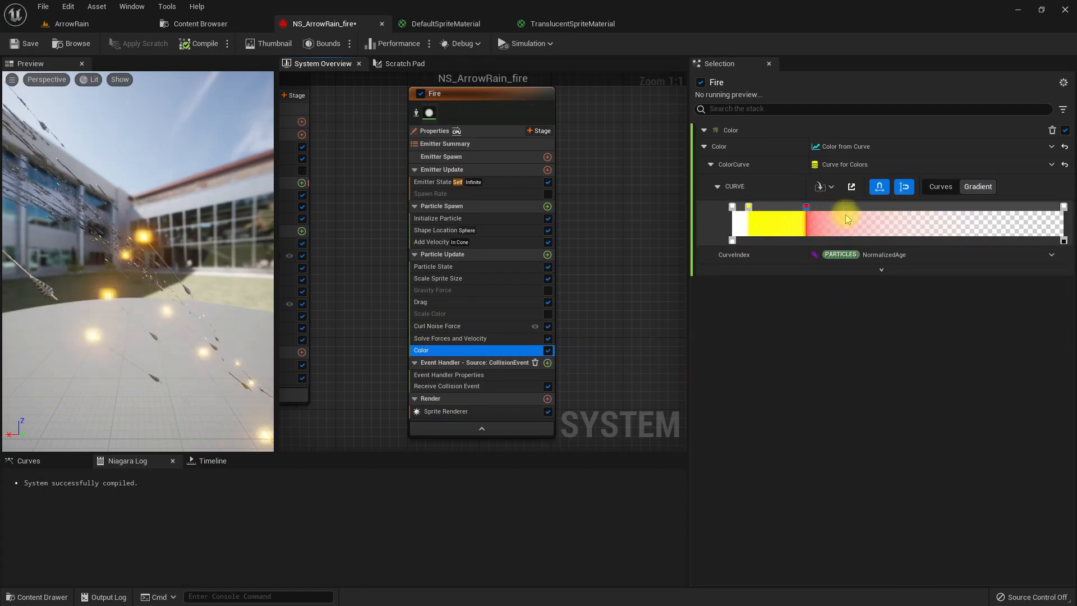
double_click(831, 207)
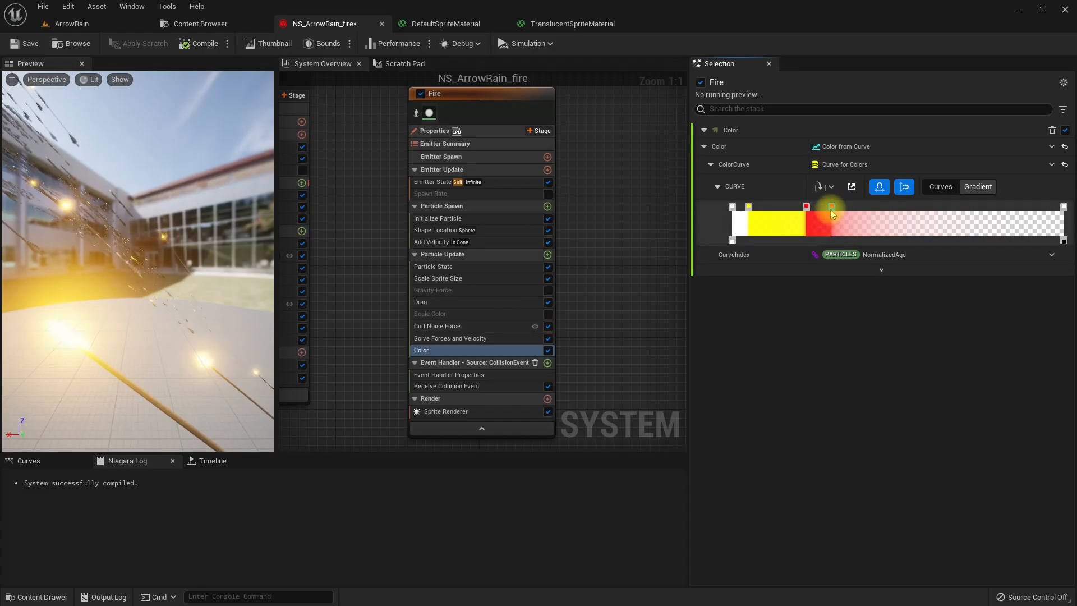
double_click(832, 206)
drag(756, 306, 751, 504)
click(750, 488)
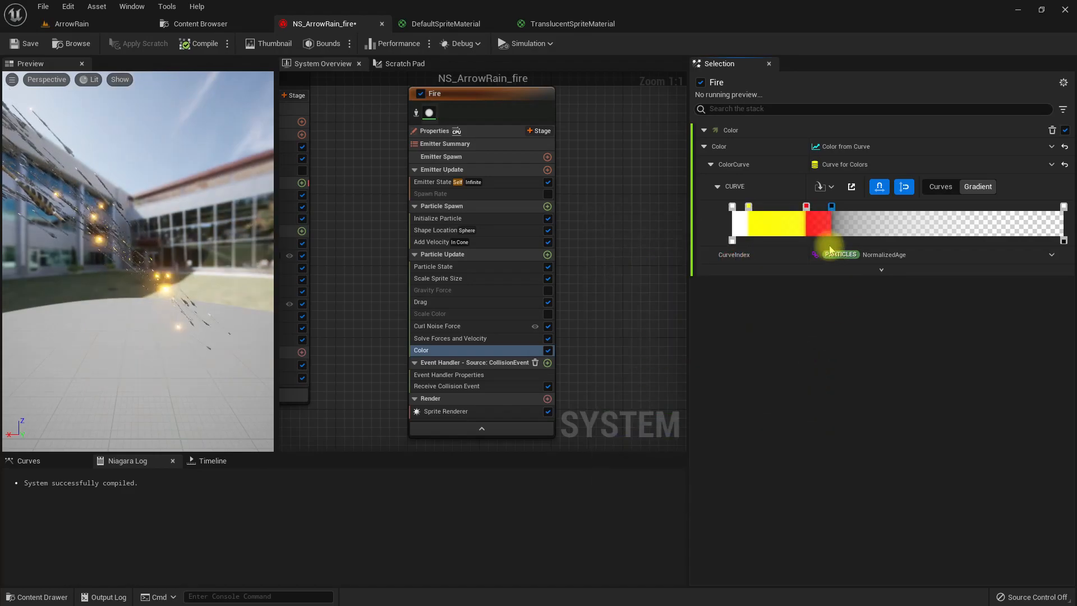
drag(819, 209, 821, 211)
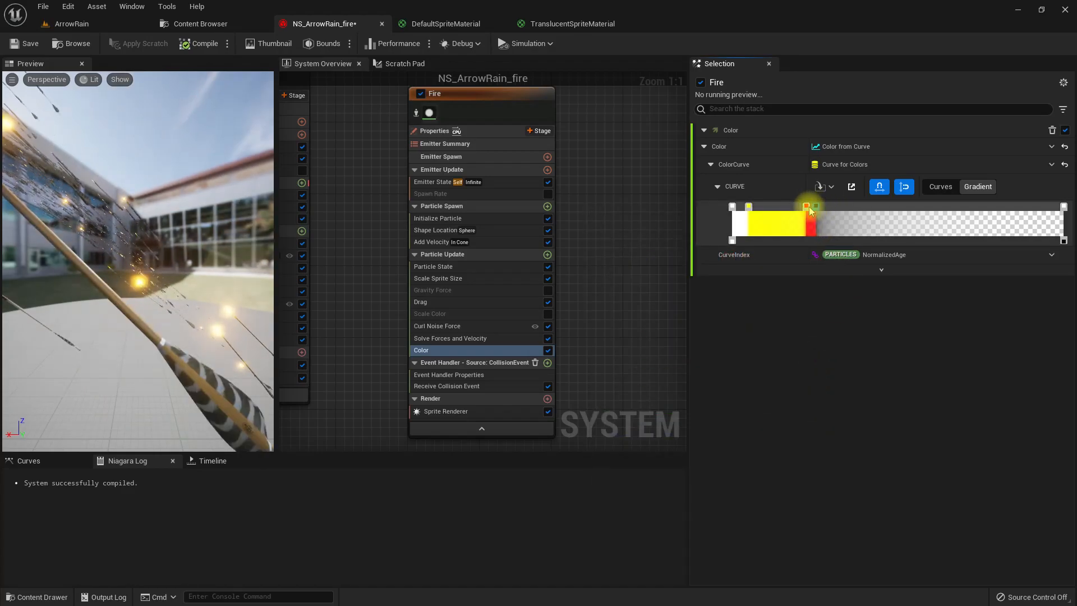
- Inspect the flames with the black-ended color gradient in the ArrowRain level
click(84, 24)
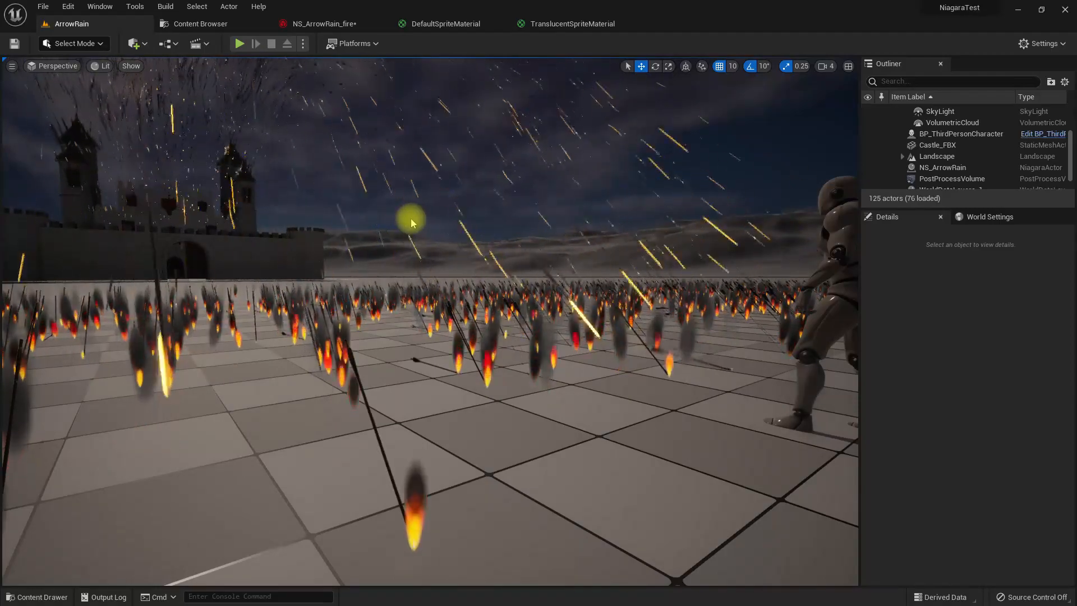
mouse_move(556, 258)
middle_down()
mouse_move(541, 288)
mouse_move(541, 269)
middle_up()
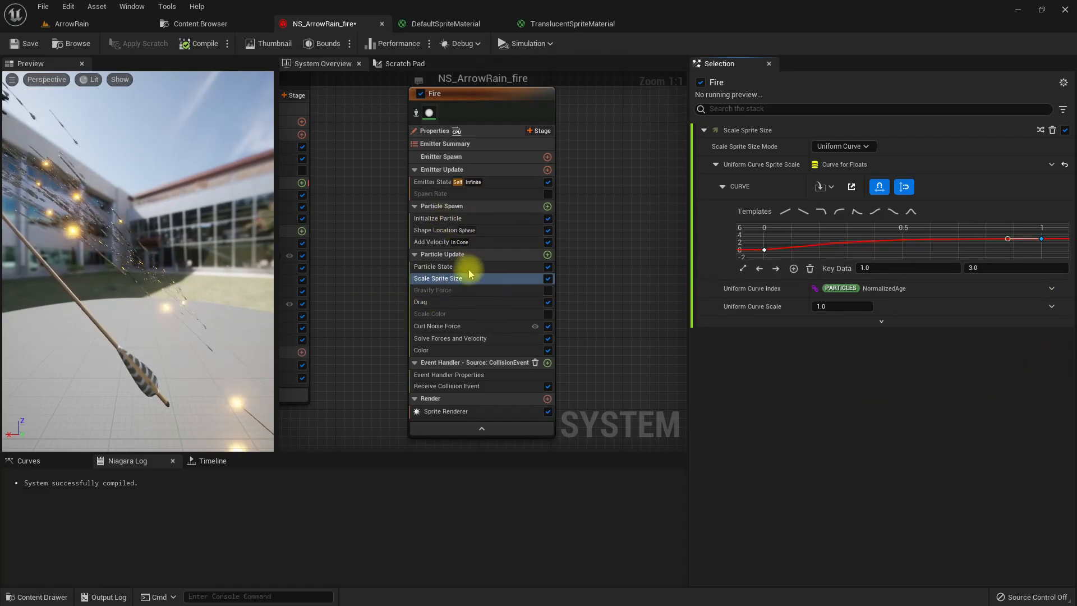
- Set the Fire emitter's Add Velocity speed range to minimum 30 and maximum 50
click(487, 241)
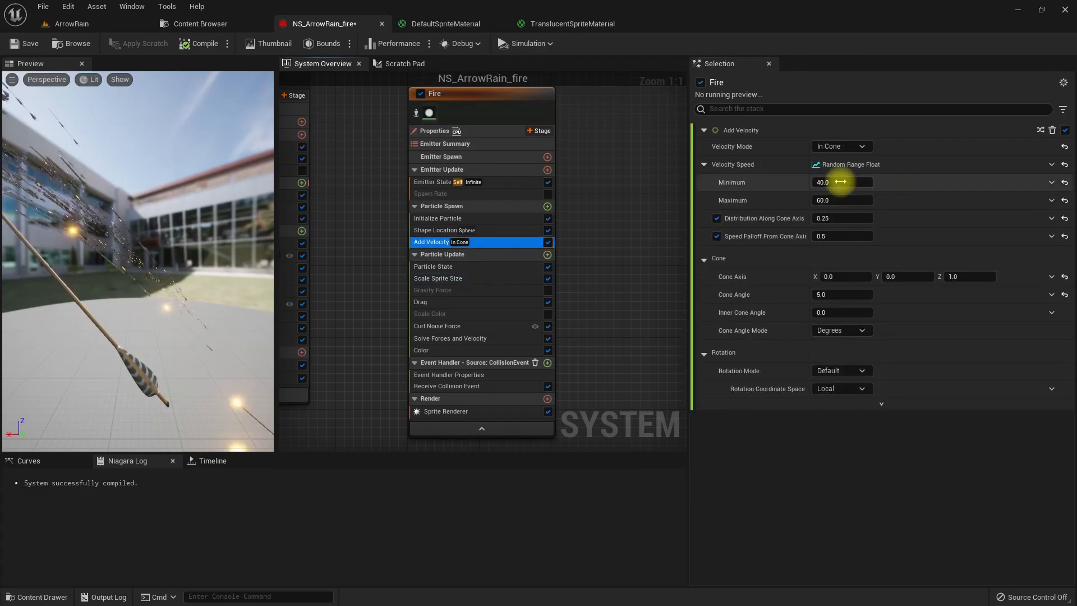
text(30)
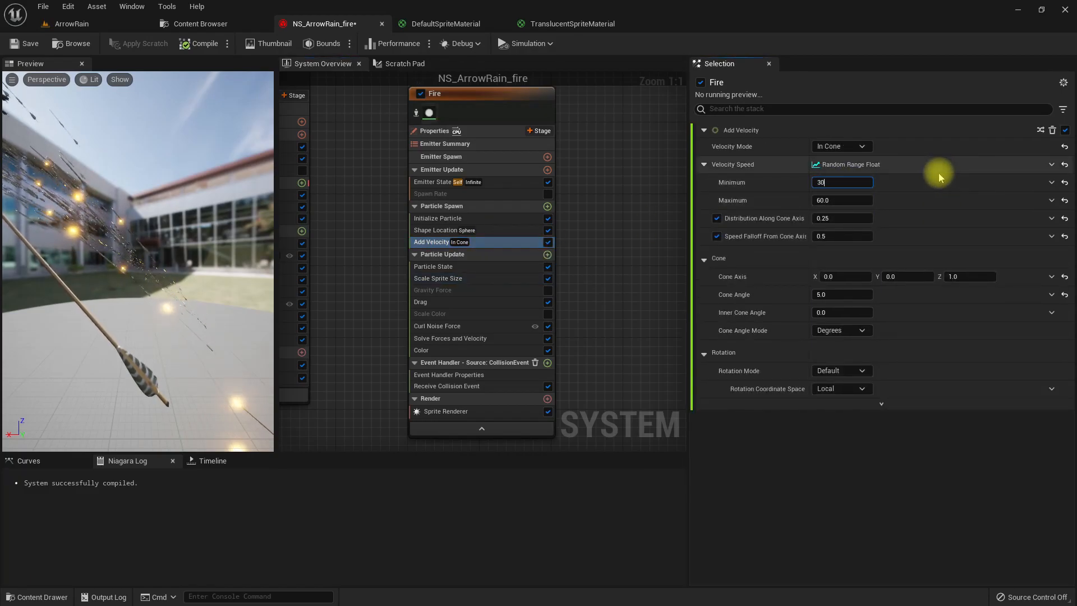
key(Tab)
text(50)
key(Return)
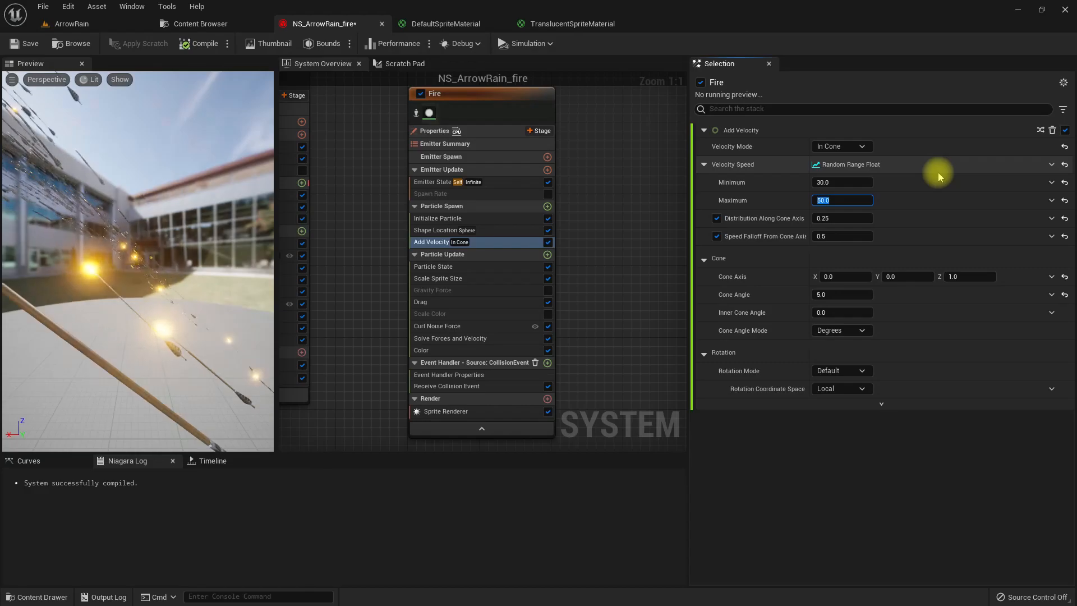
- Inspect the flames with the new velocity range in the ArrowRain level and return to the NS_ArrowRain_fire system
click(73, 29)
right_drag(533, 236, 574, 233)
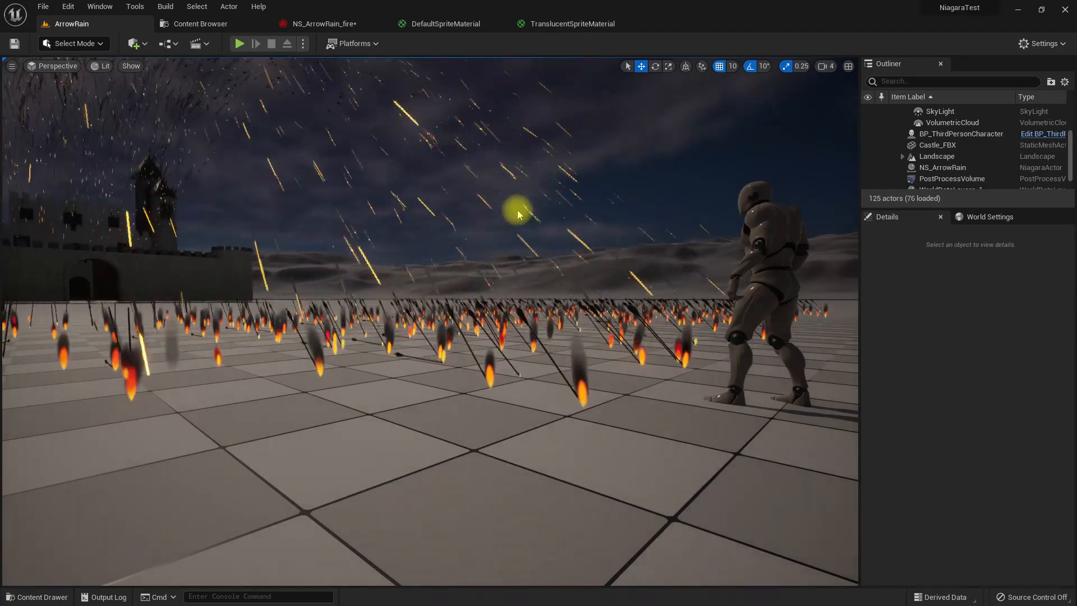
middle_drag(477, 209, 483, 180)
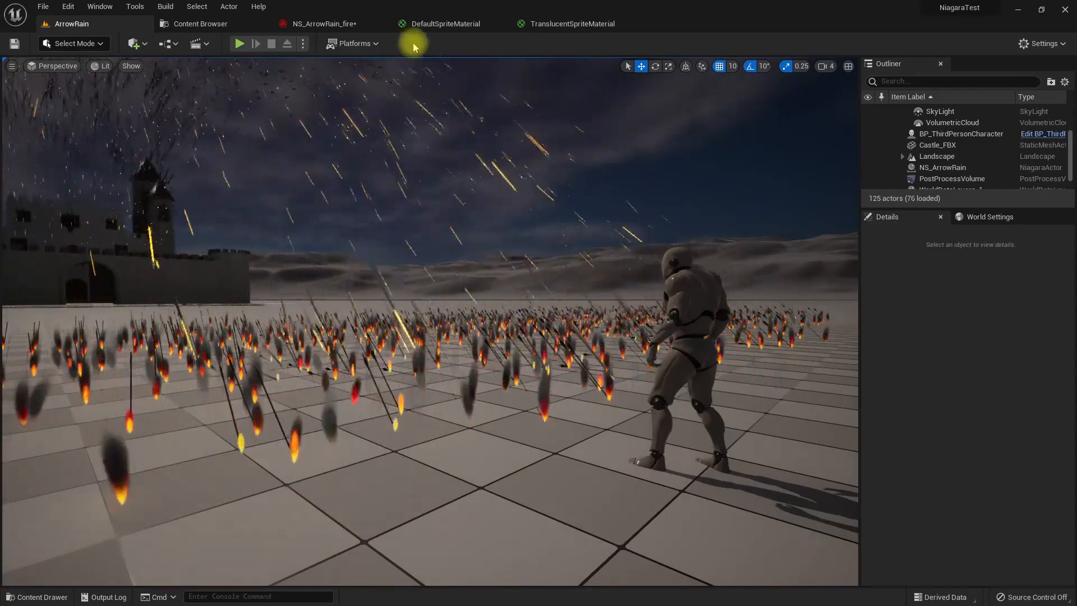
click(326, 23)
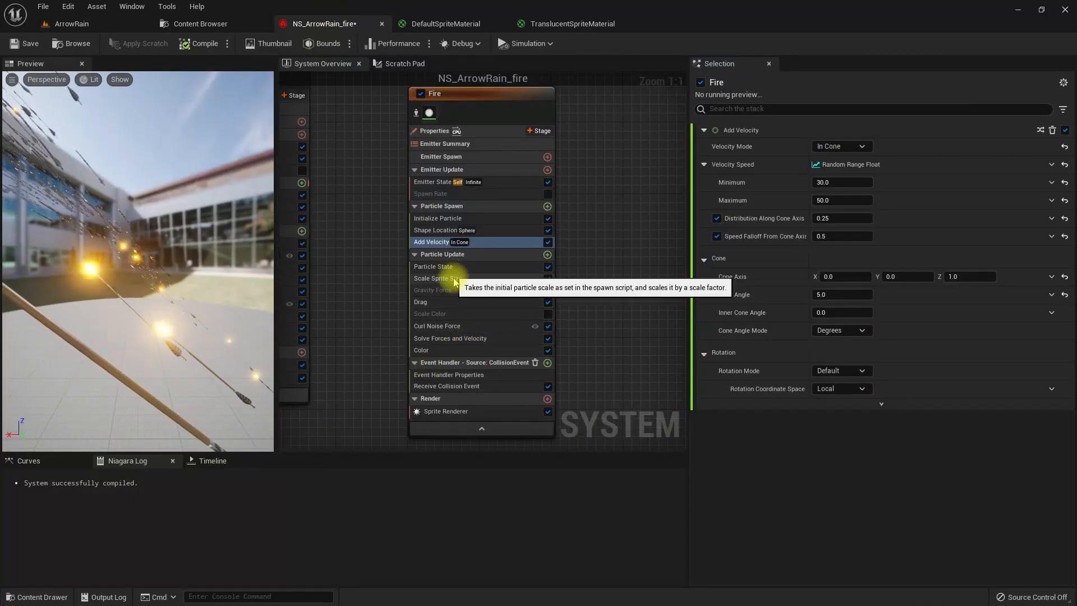
- Set the brightness value of the yellow stop in the Fire emitter's Color gradient to 100
click(480, 279)
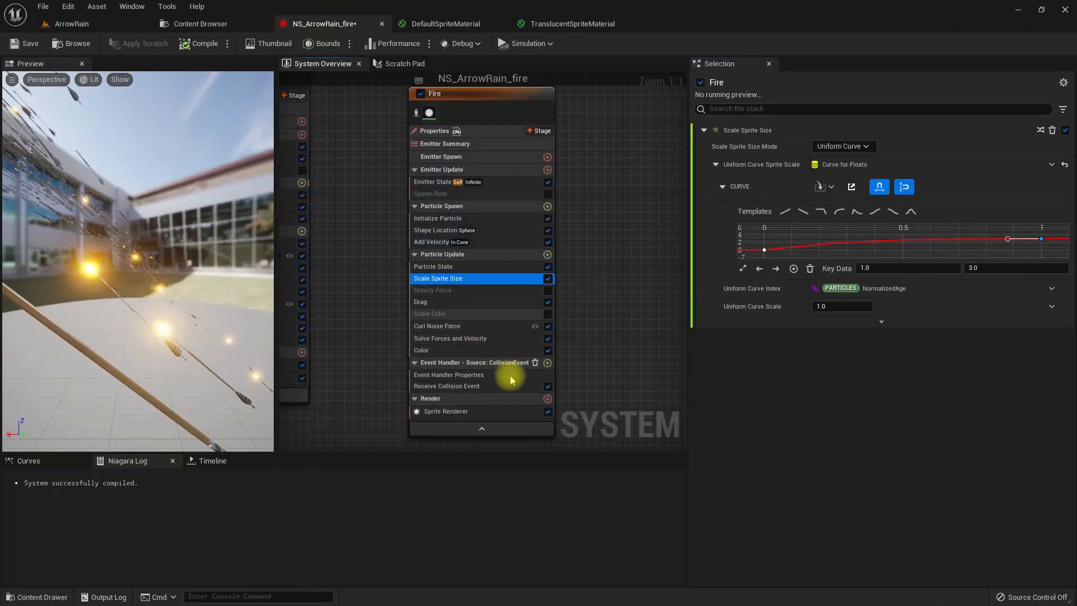
click(473, 352)
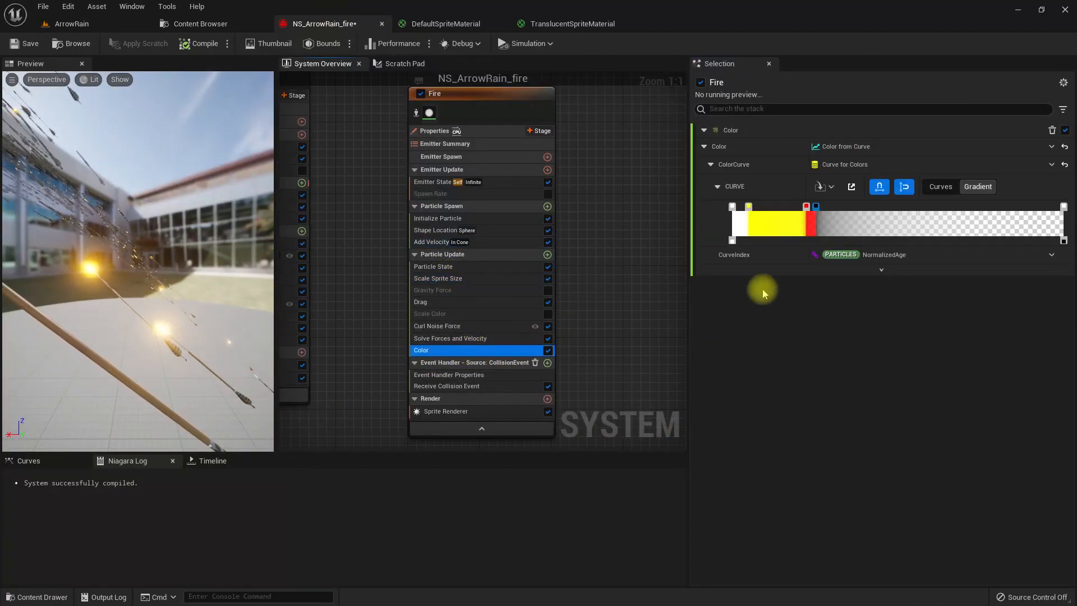
click(733, 208)
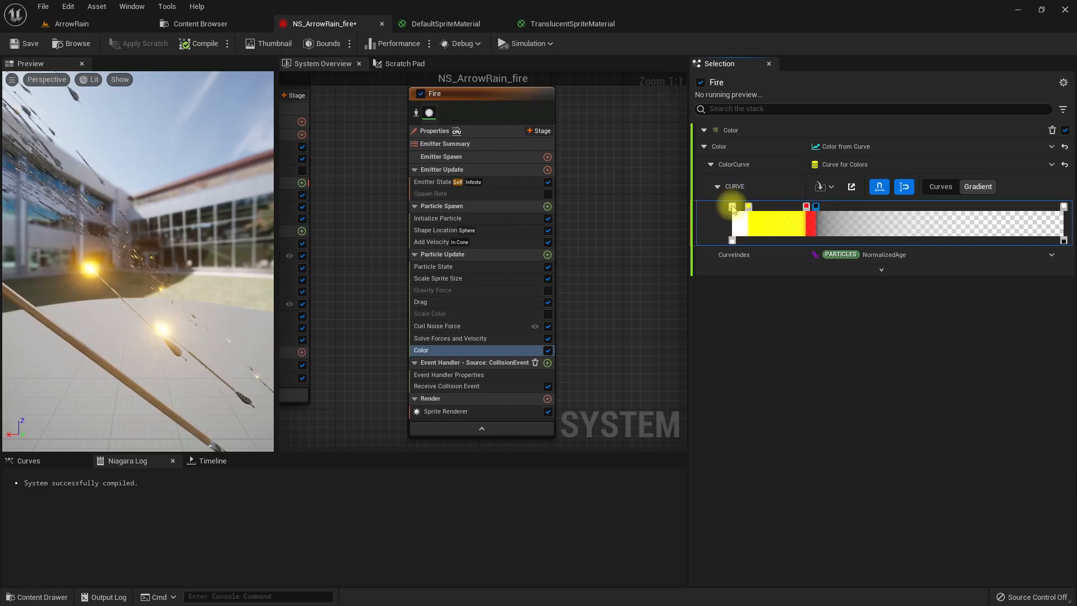
right_click(733, 209)
click(782, 333)
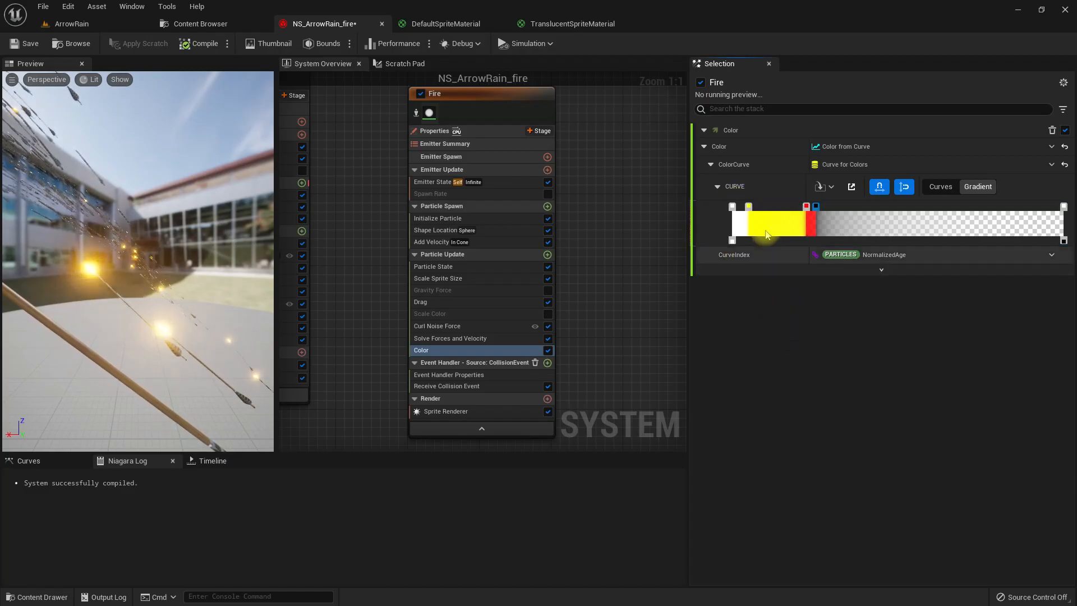
double_click(749, 206)
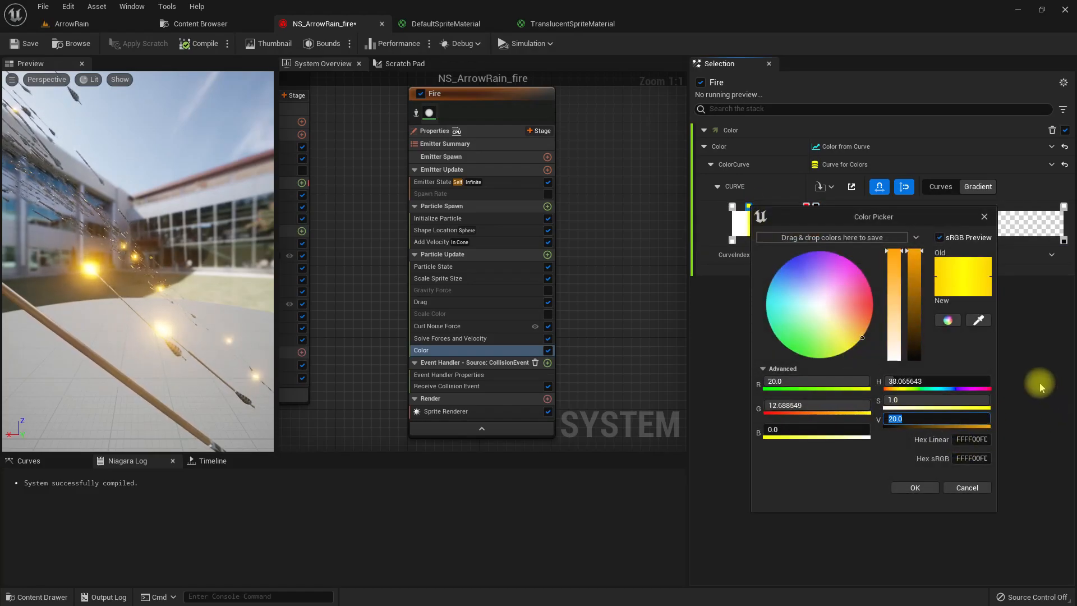
text(100)
key(Return)
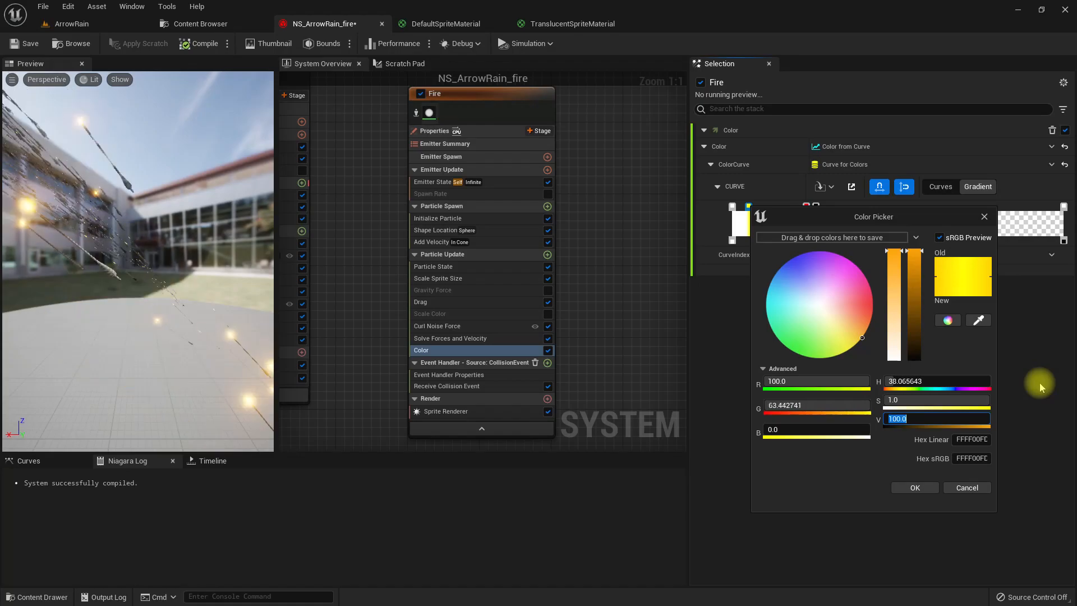
click(915, 488)
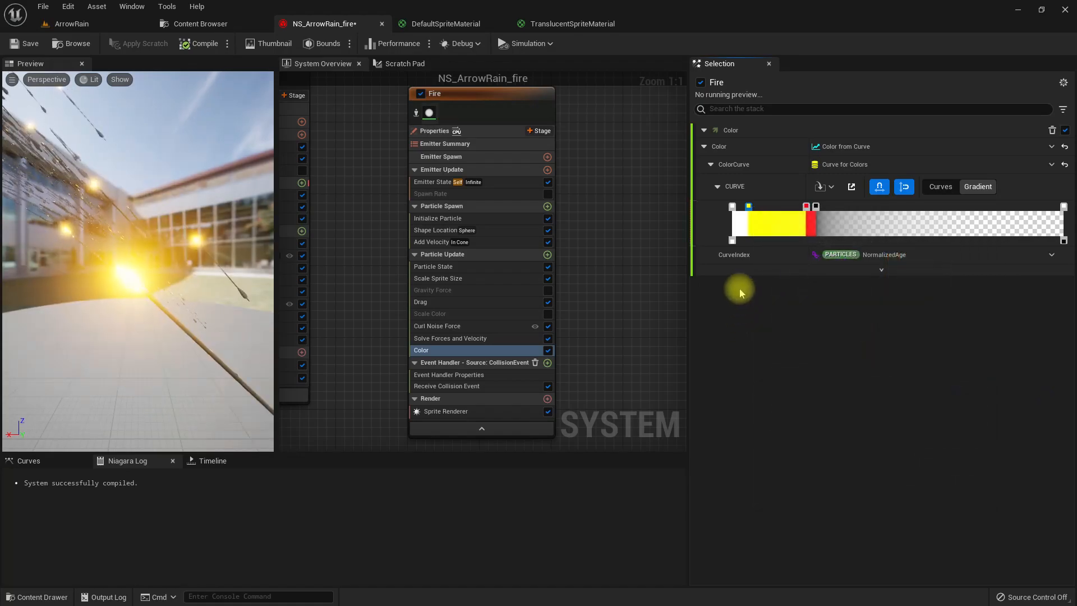
- Set the brightness value of the white starting stop in the Fire emitter's Color gradient to 150
double_click(733, 207)
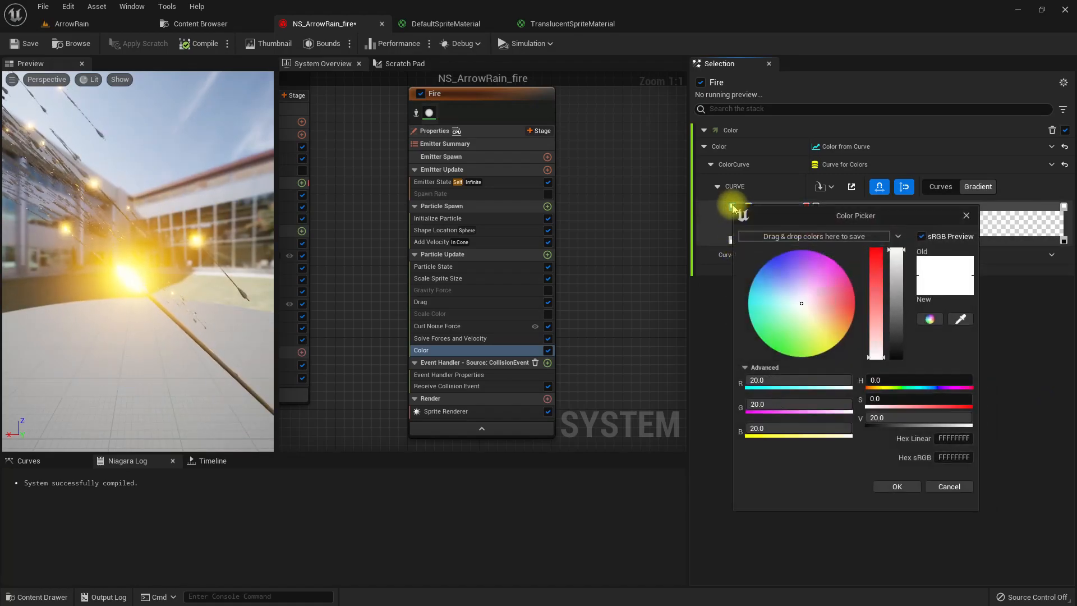
text(150)
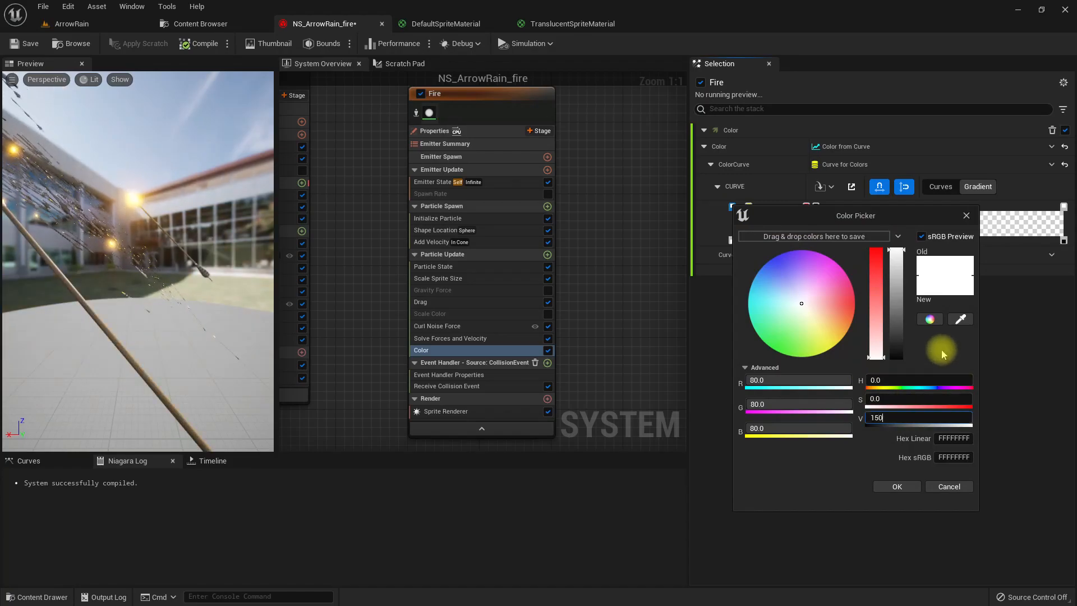
click(898, 487)
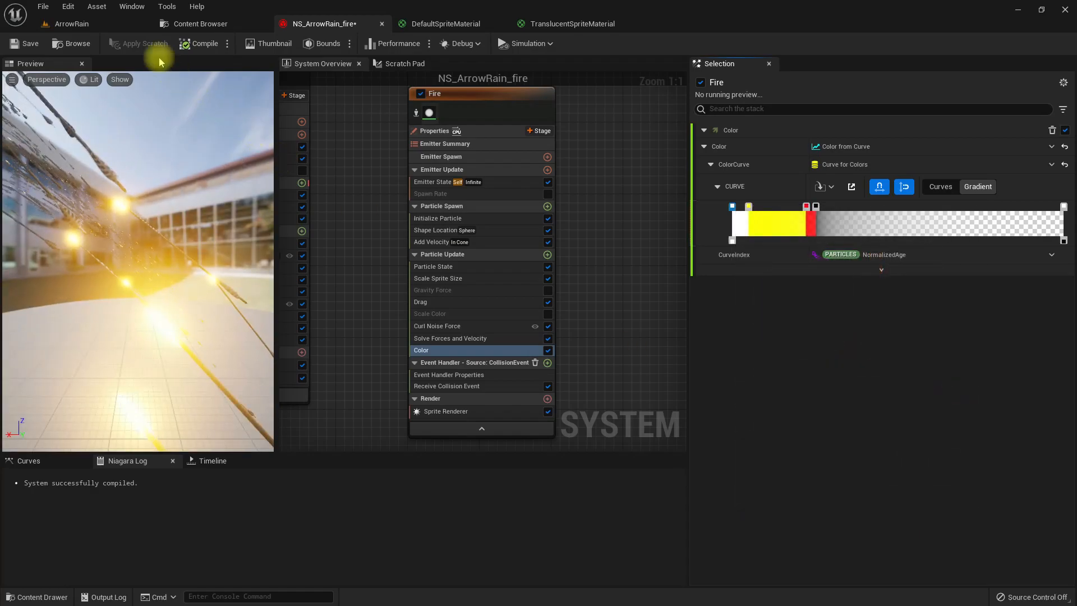
- Set the Fire emitter's velocity cone angle to 10 degrees and its non-uniform sprite size to 2 by 20
click(70, 23)
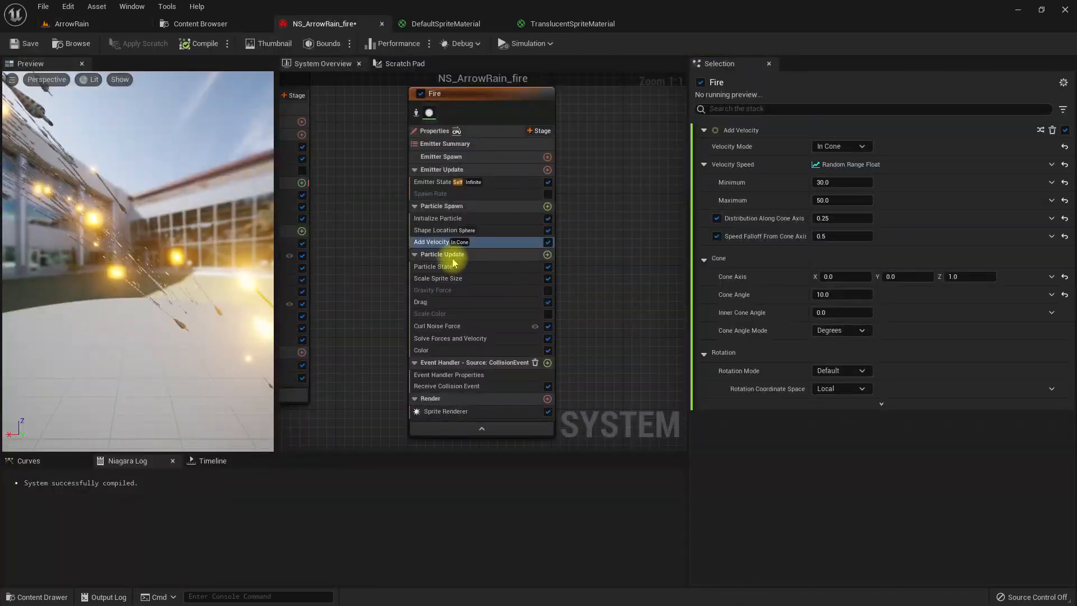
click(508, 244)
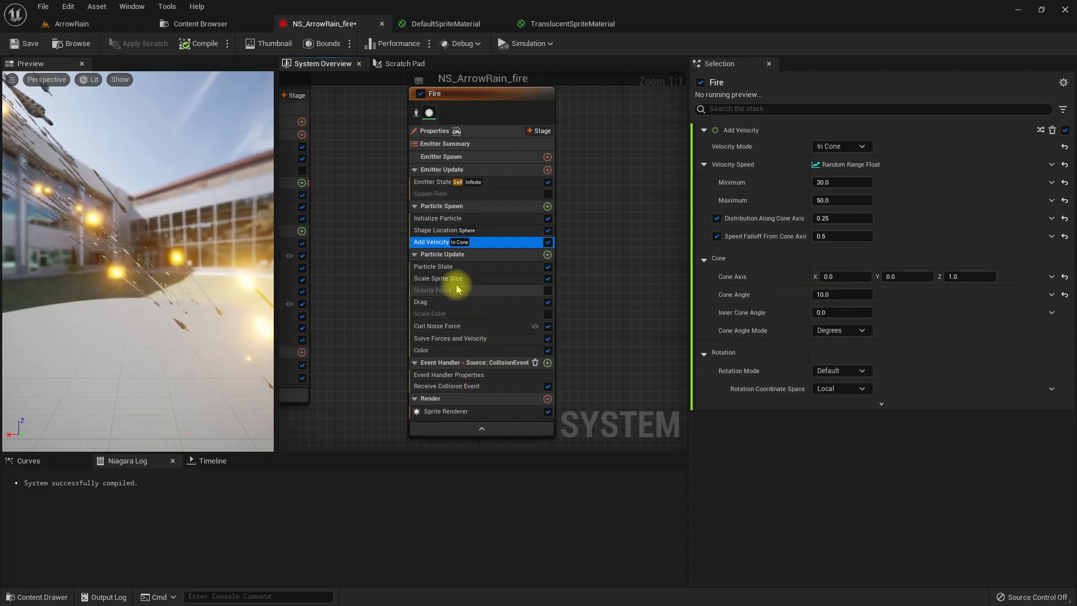
click(468, 218)
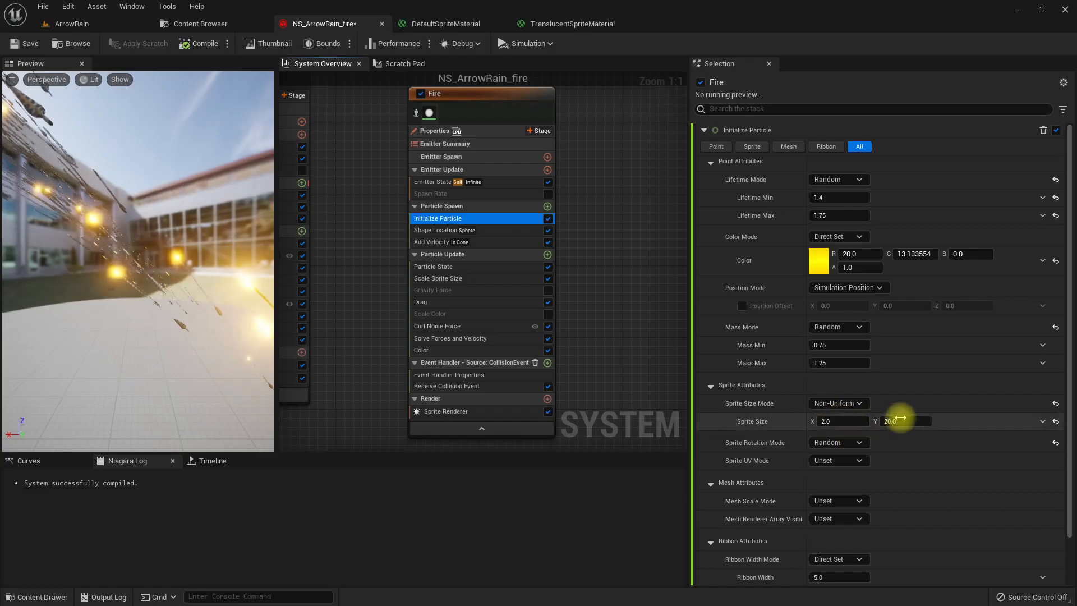
- Inspect the brighter, narrower flames in the ArrowRain level and return to the NS_ArrowRain_fire system
click(88, 27)
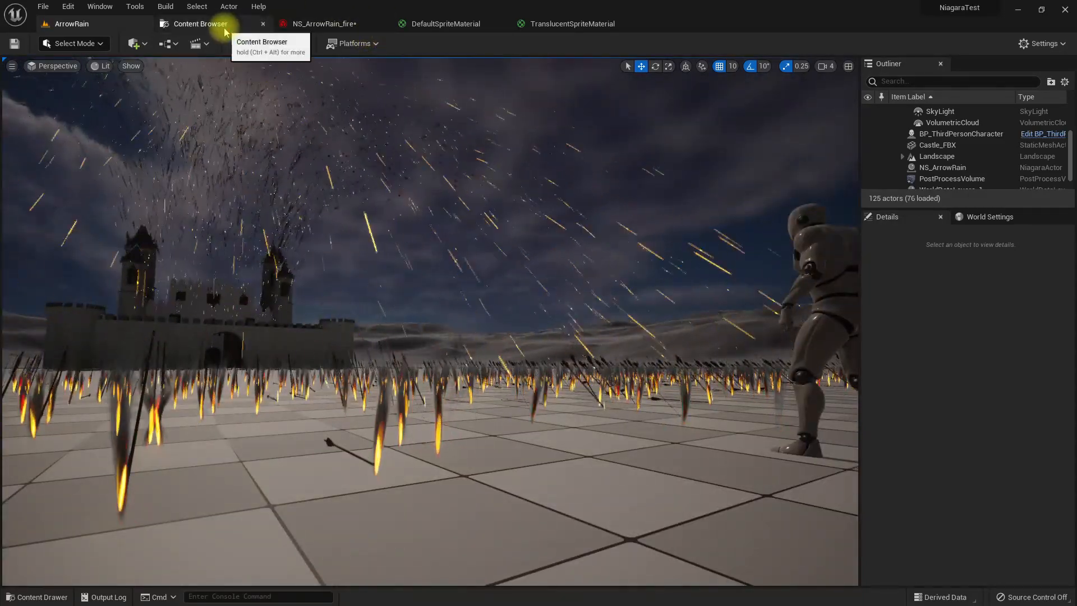
click(219, 24)
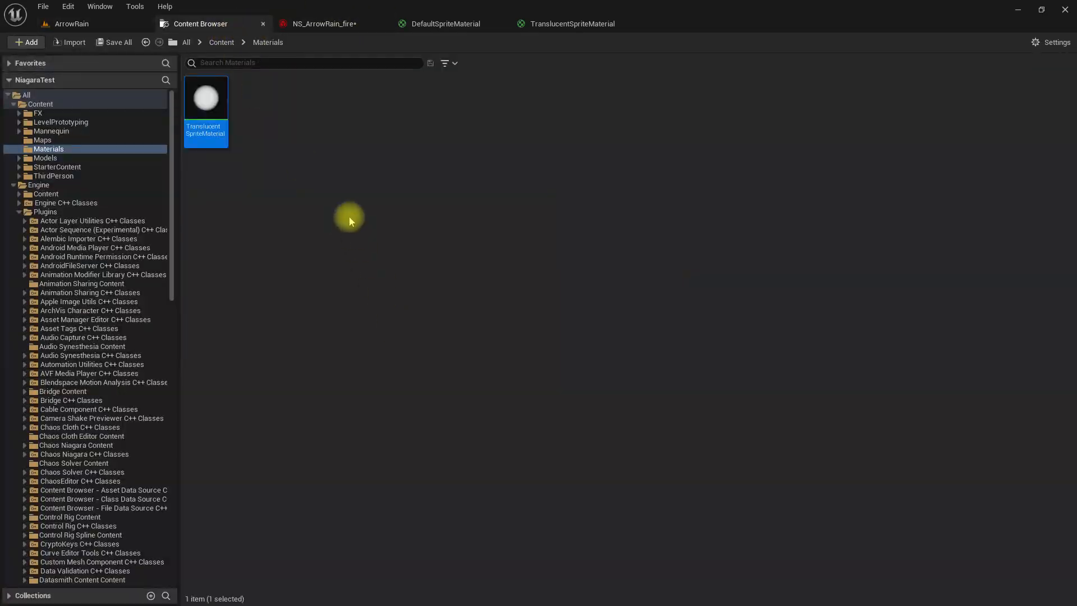
click(331, 25)
- Duplicate the Fire emitter, place the copy beside the original, and rename it Amber
click(520, 115)
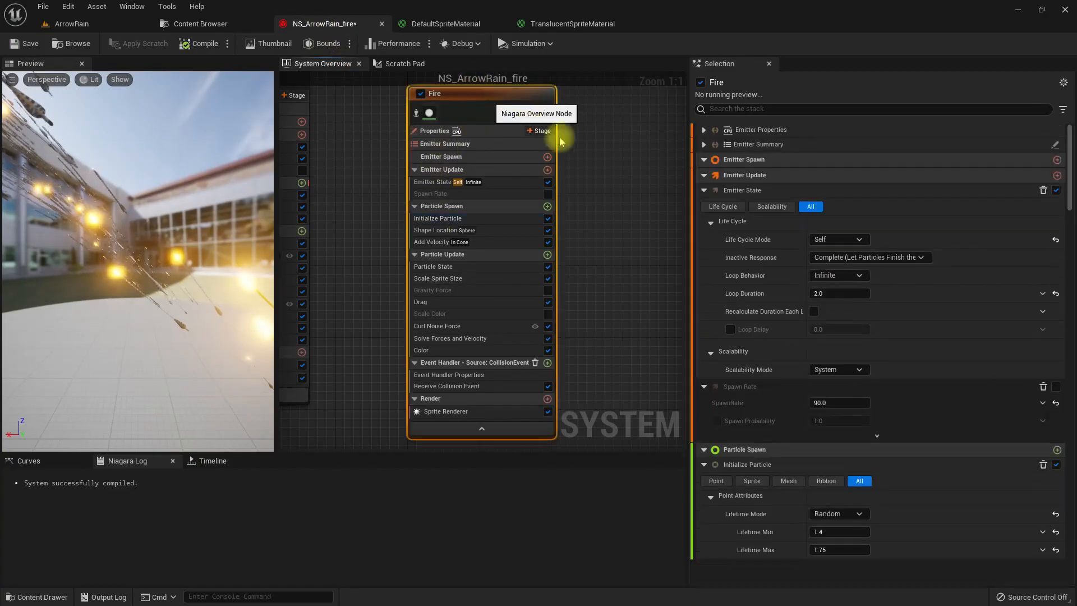
key(ctrl+v)
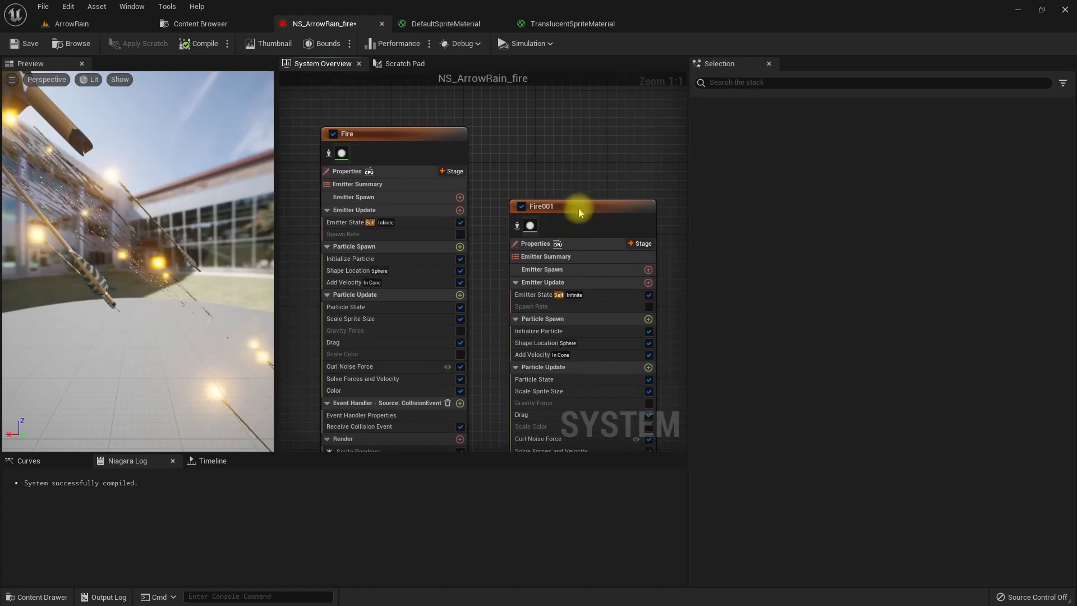
drag(578, 207, 578, 163)
right_click(570, 164)
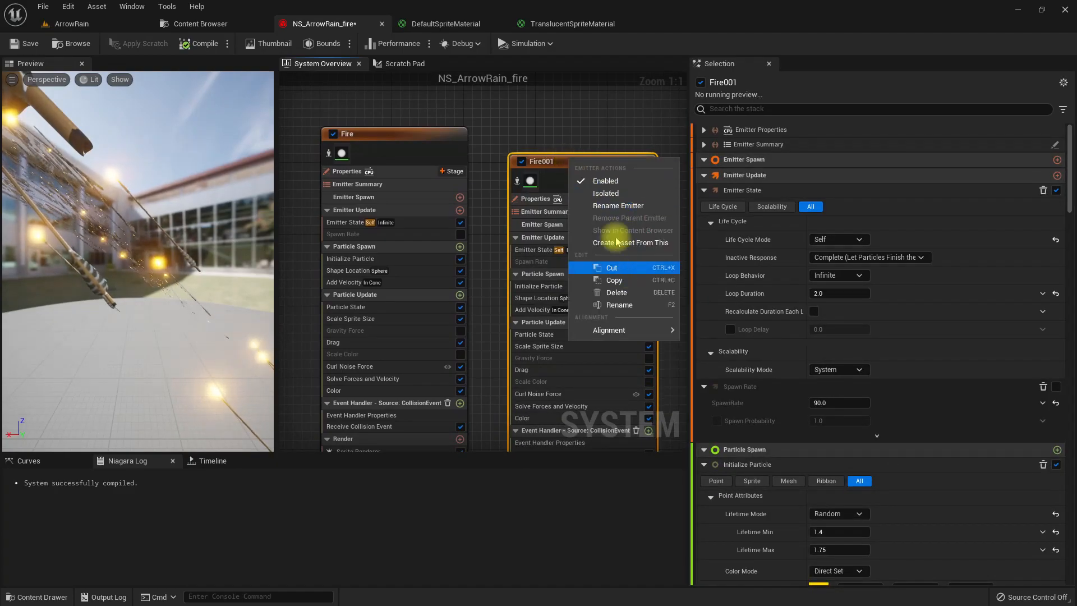
click(613, 207)
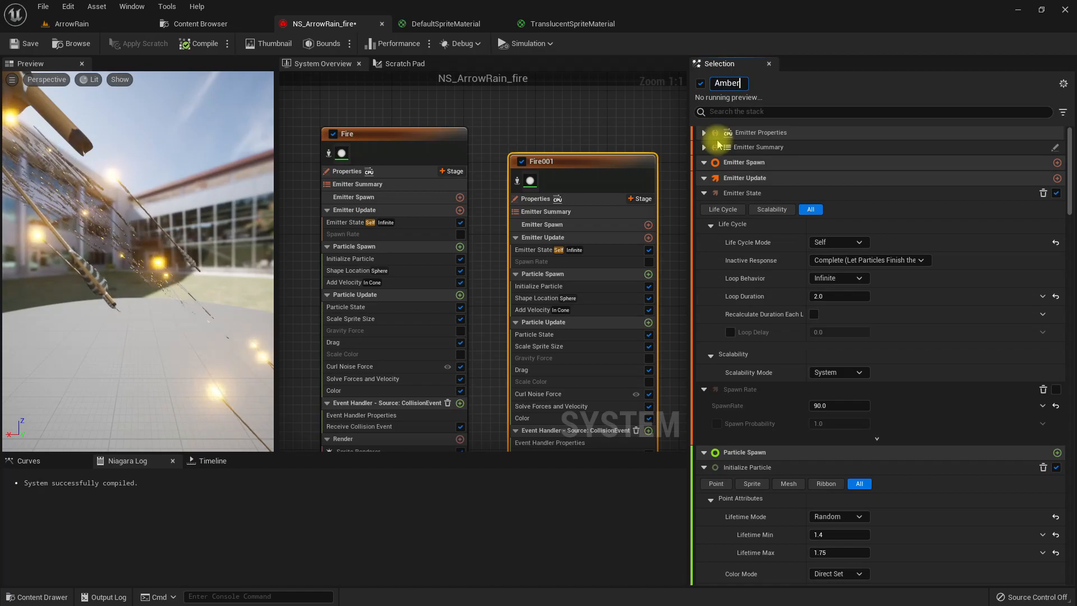
key(Return)
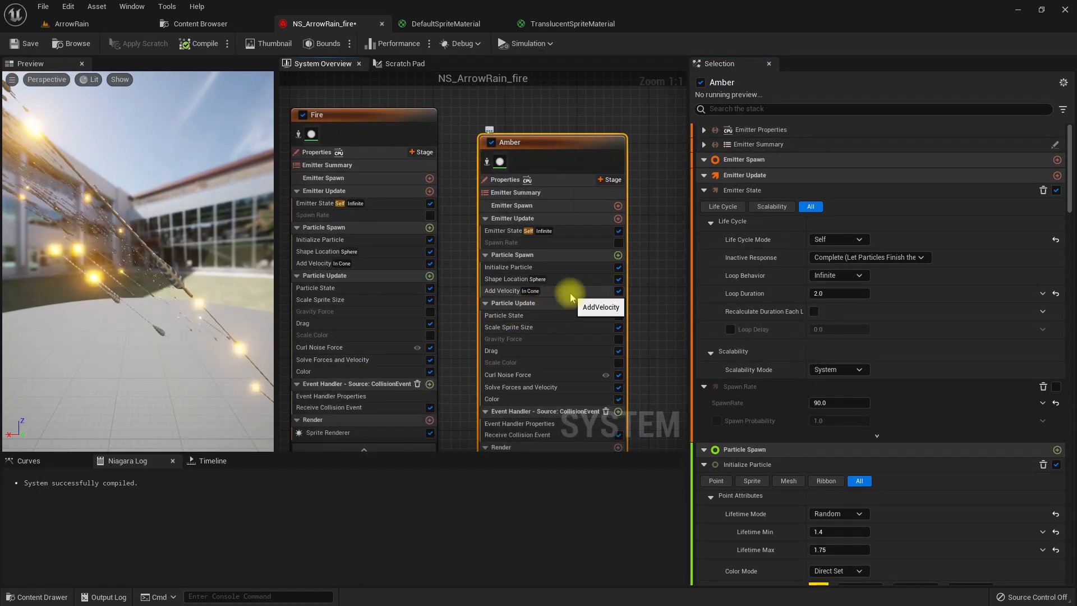
- Disable the Scale Sprite Size module in the Amber emitter
click(571, 297)
click(549, 330)
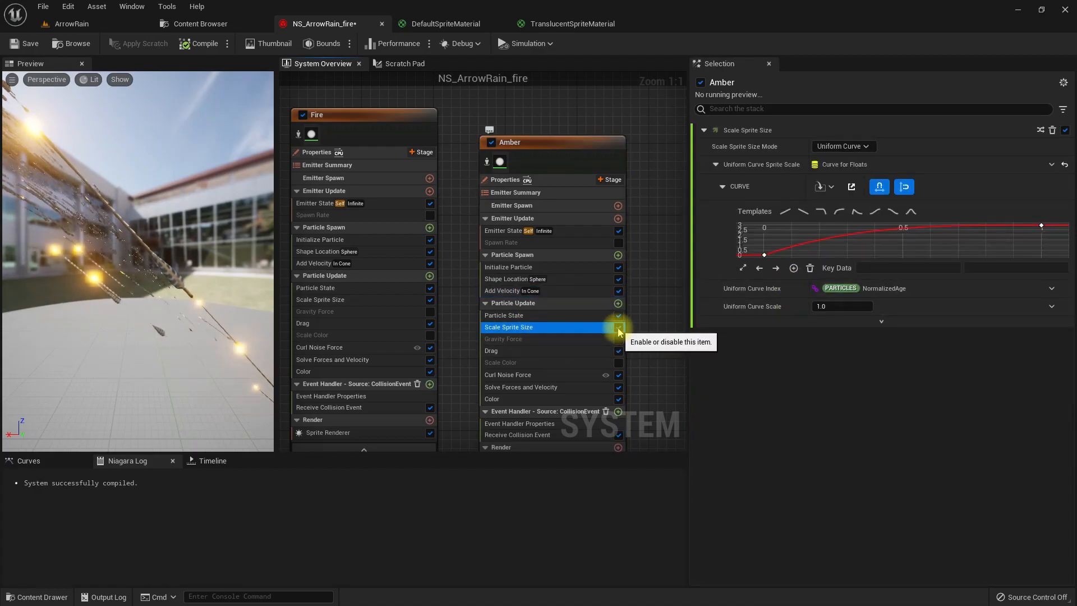
click(619, 328)
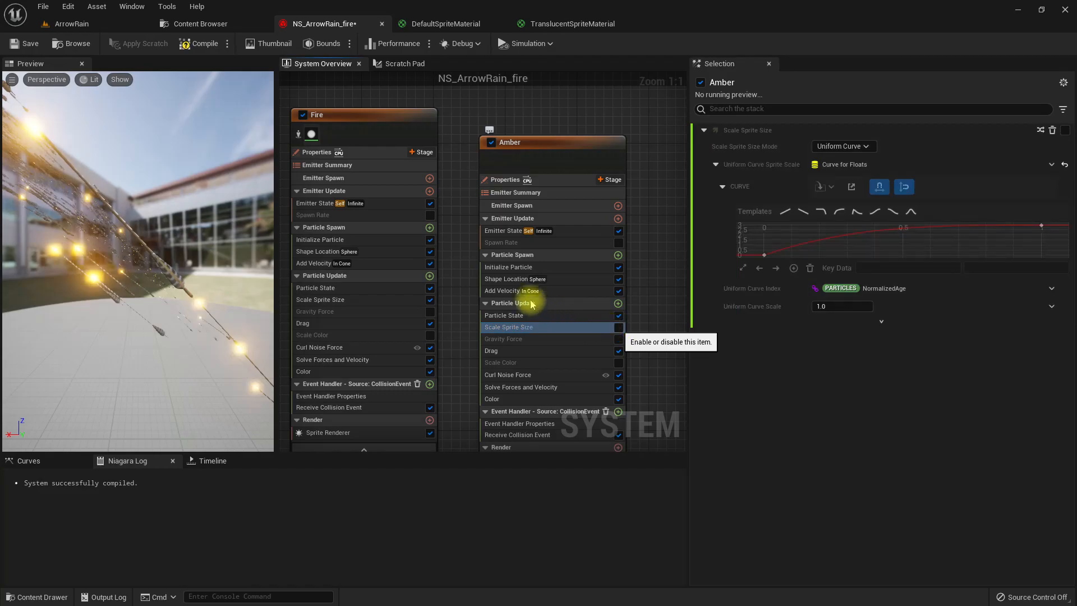
- Reset the Amber emitter's sprite size settings, change the size mode to Uniform, and set the sprite size to 2
click(572, 279)
click(573, 290)
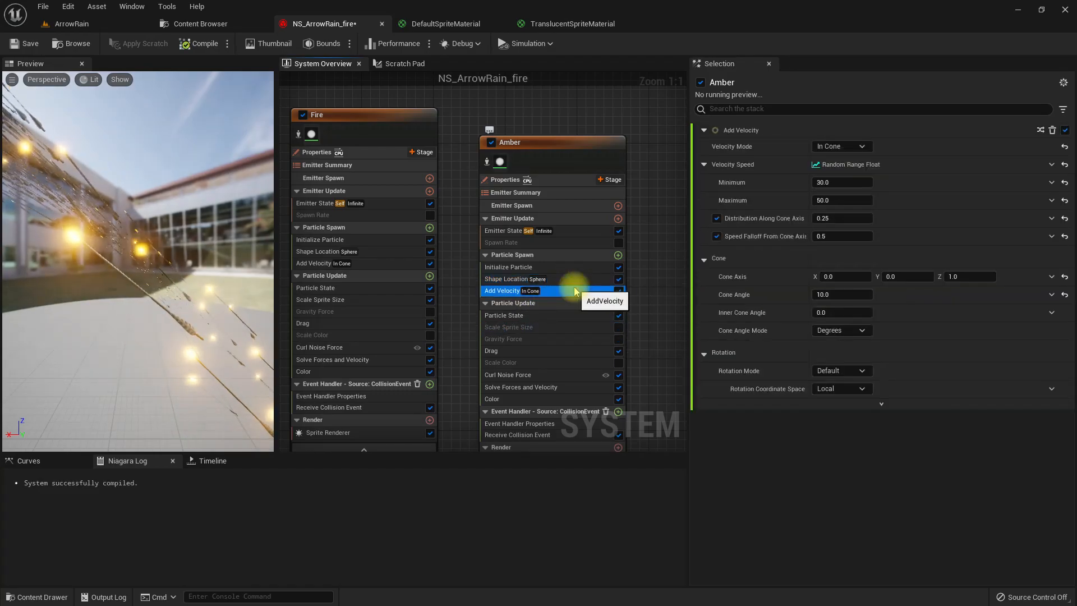
click(556, 266)
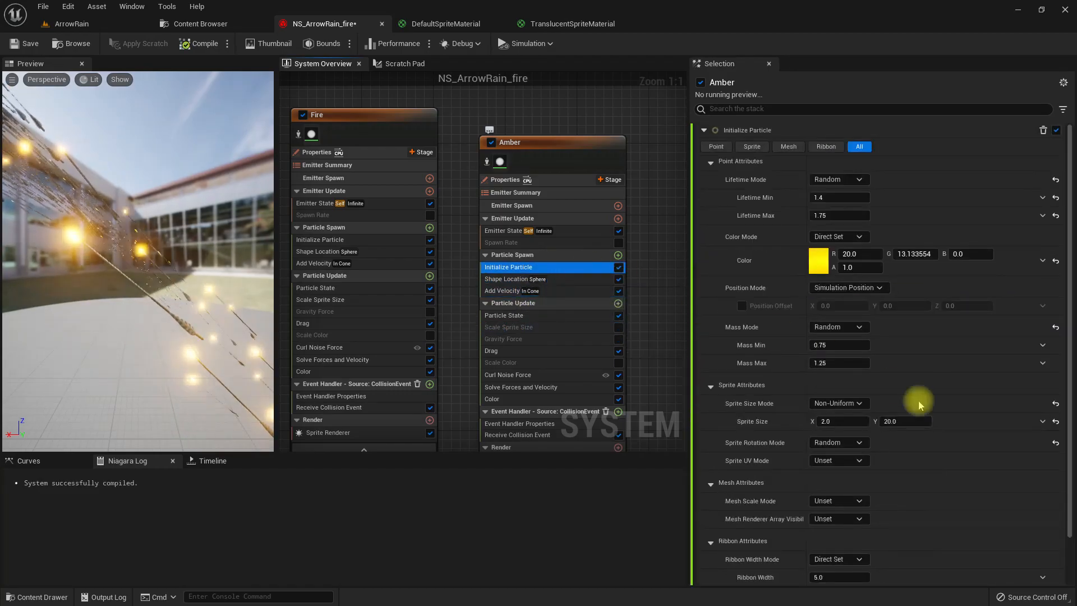
click(1056, 421)
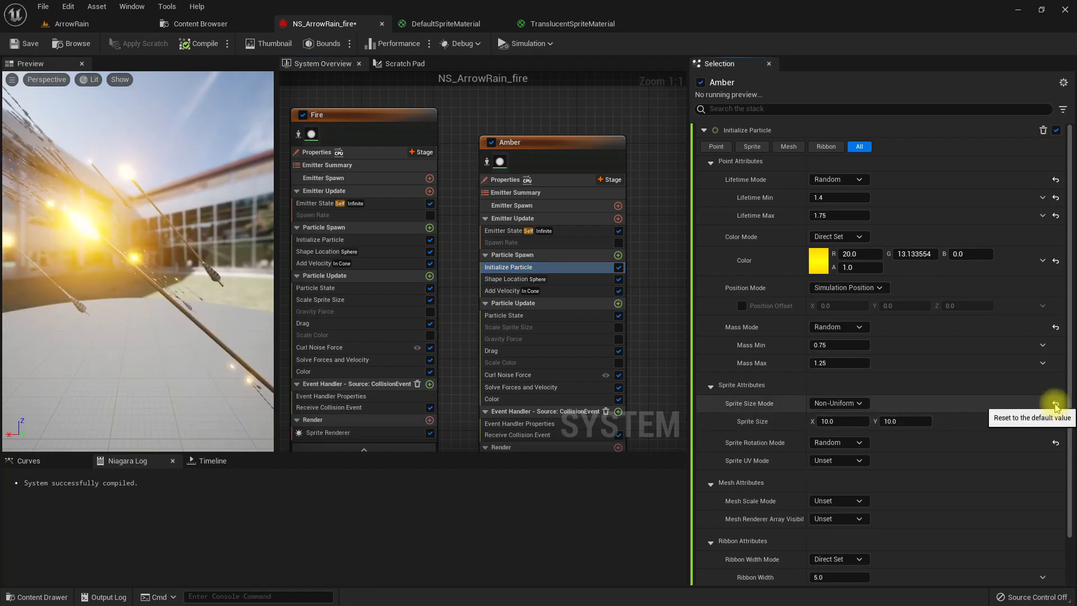
click(1056, 405)
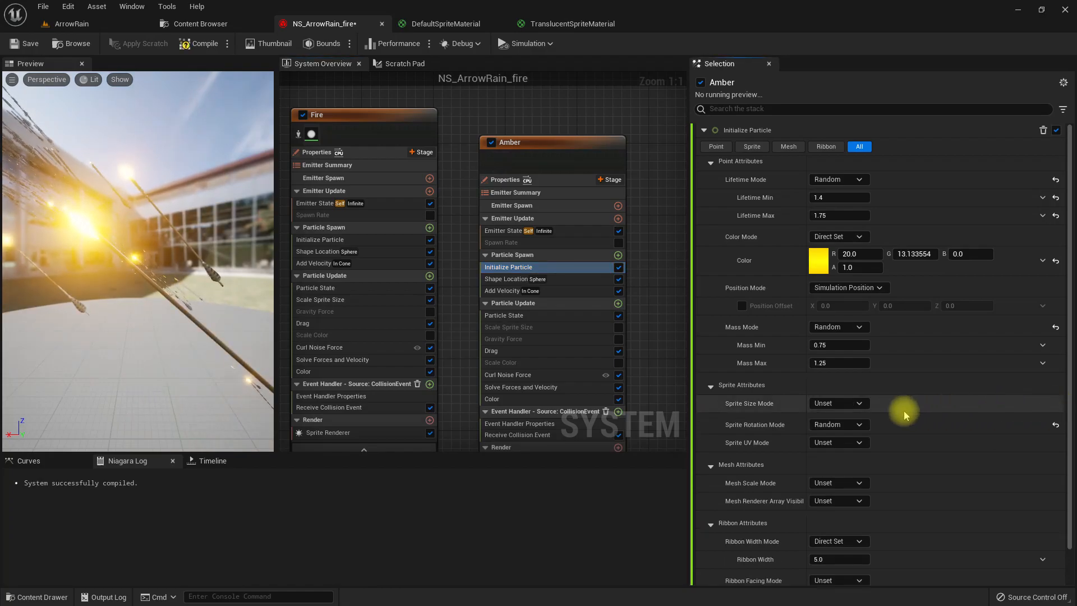
click(842, 403)
click(842, 432)
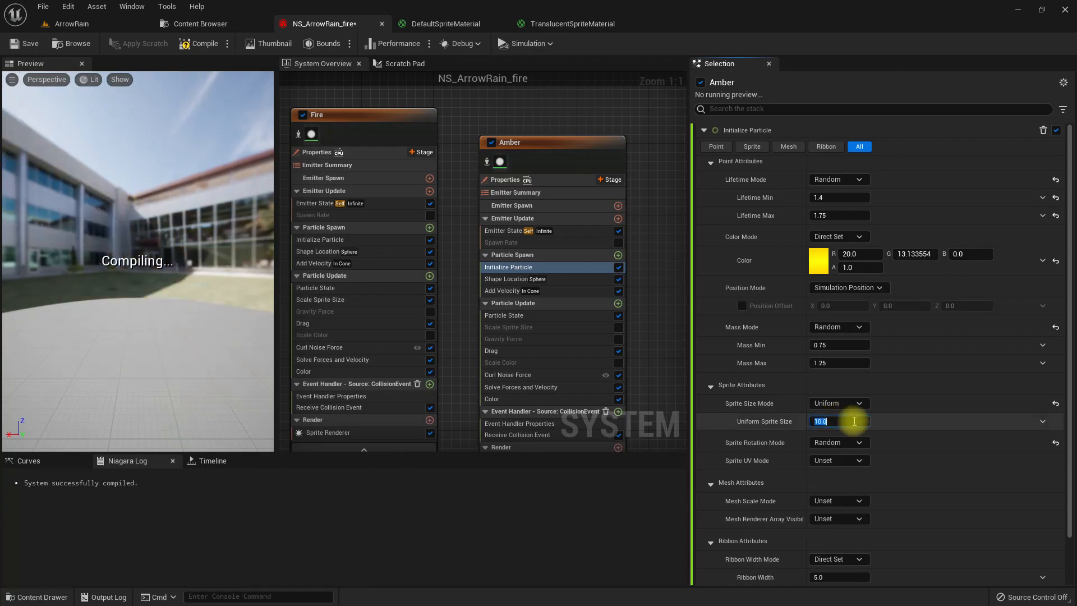
click(839, 422)
key(Return)
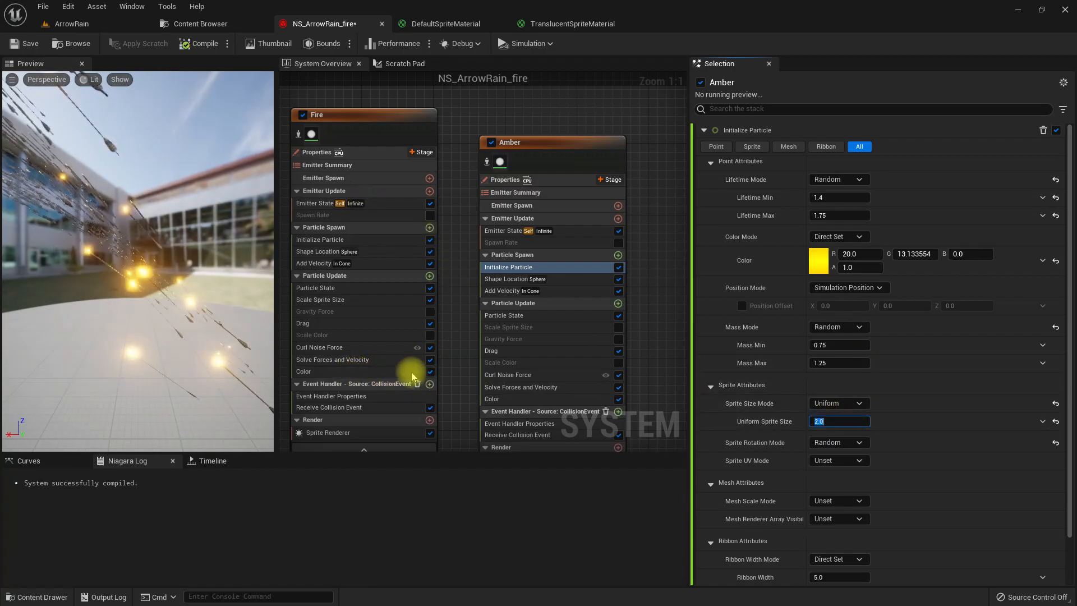
- Disable the Fire emitter's Color module and check the Amber emitter's initial yellow particle color
click(853, 257)
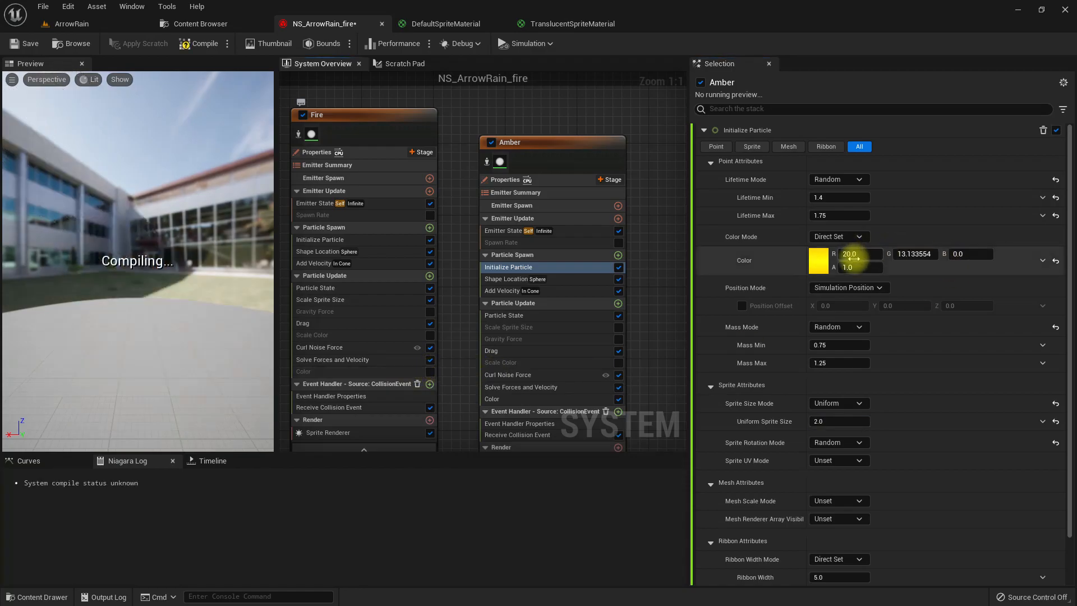
click(825, 271)
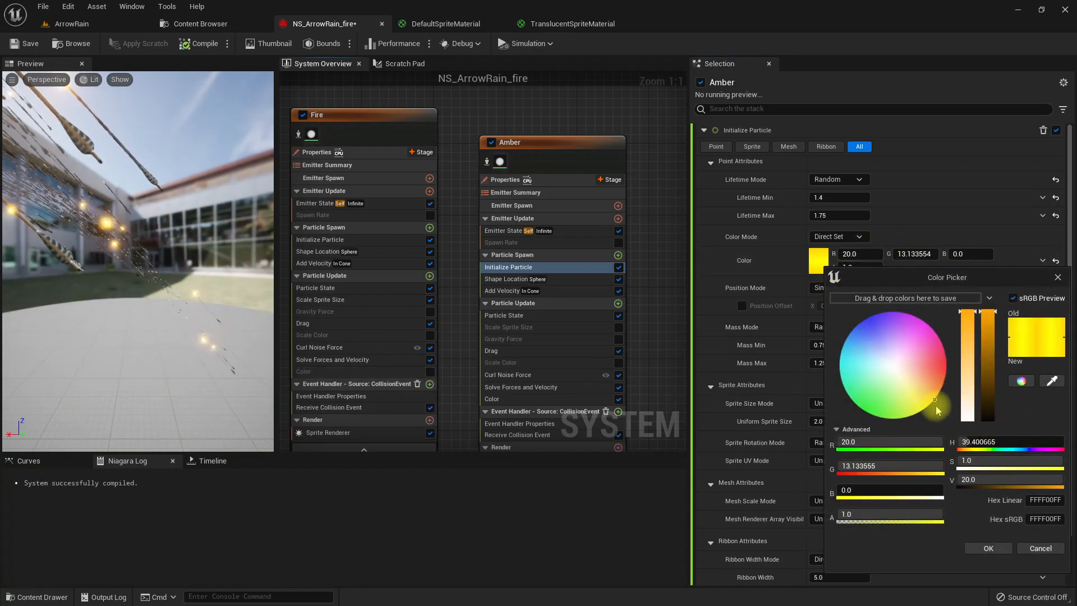
click(988, 549)
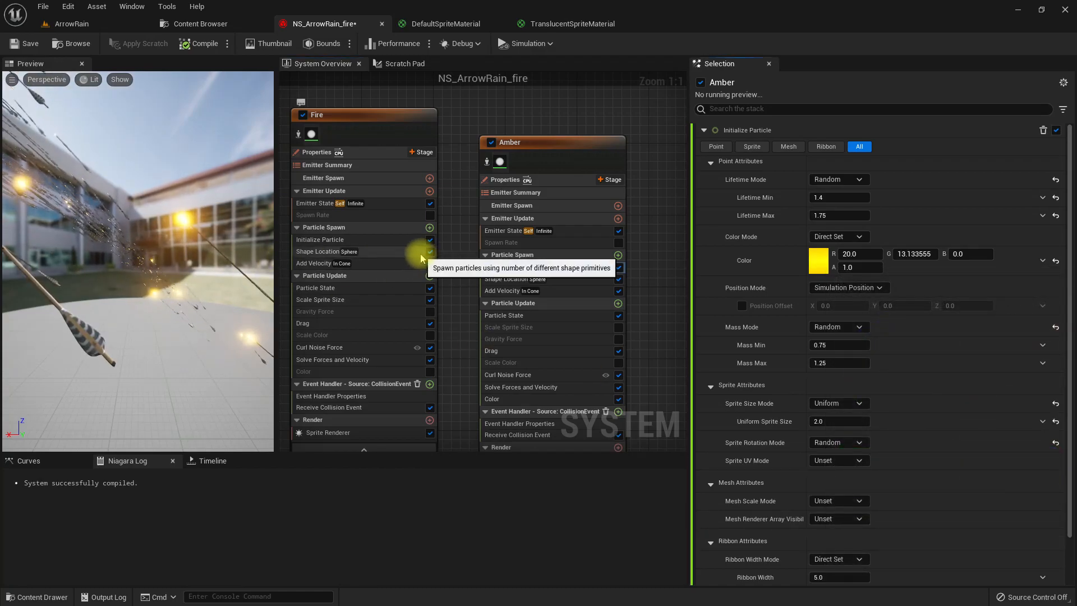
click(350, 300)
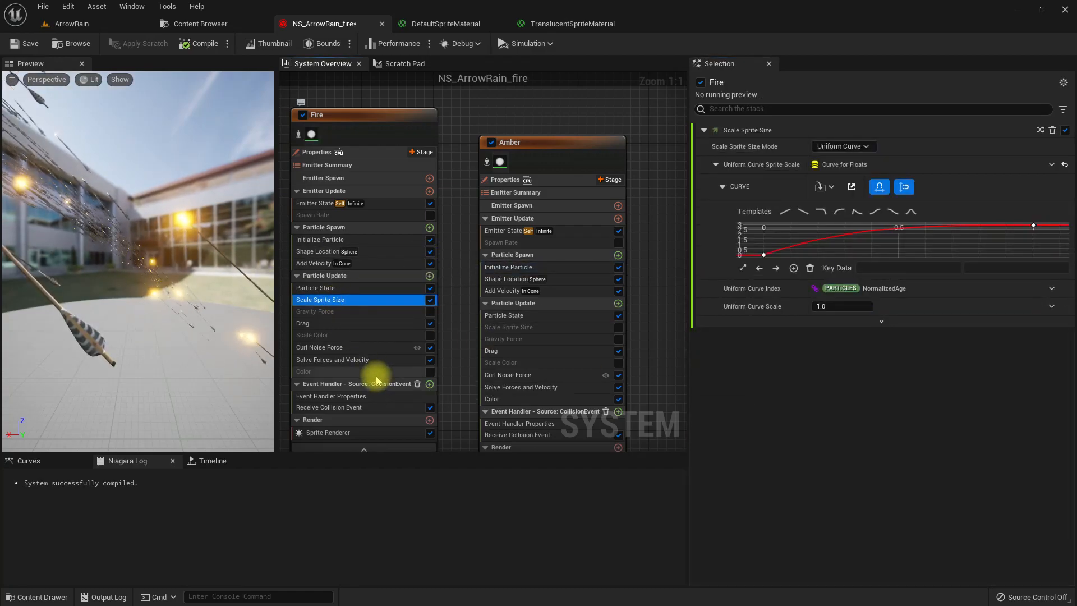
- Re-enable the Fire emitter's Color module and disable the Color module in the Amber emitter
click(357, 335)
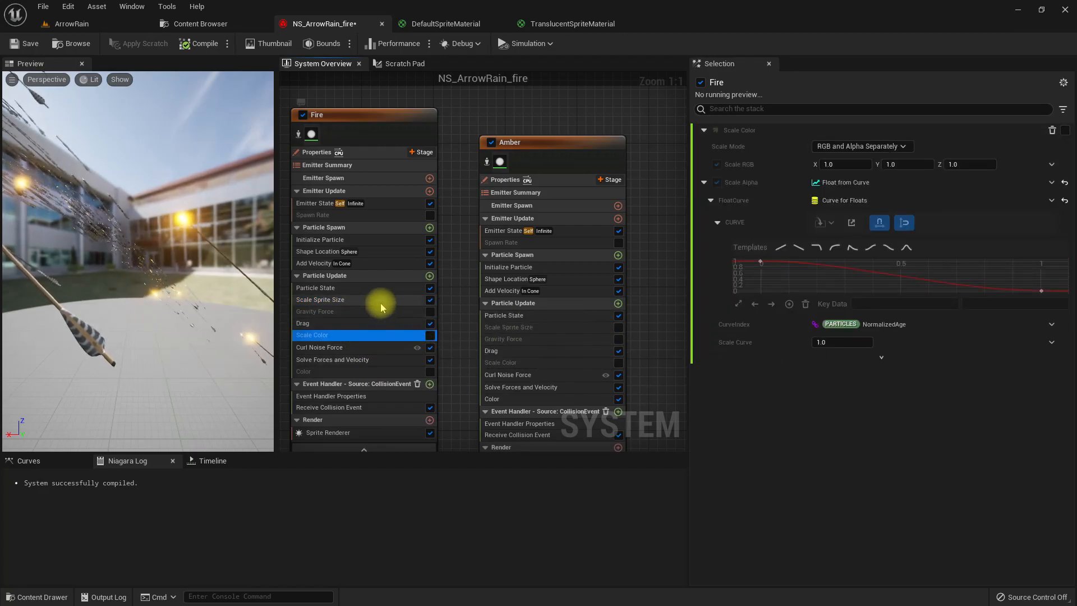
click(415, 371)
click(431, 372)
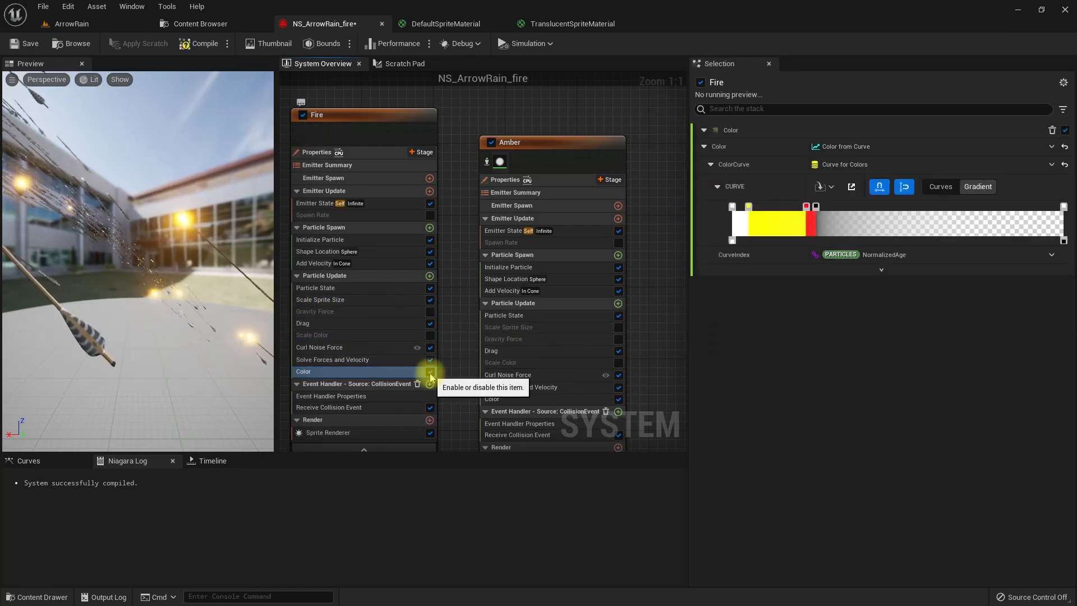
click(525, 399)
click(618, 400)
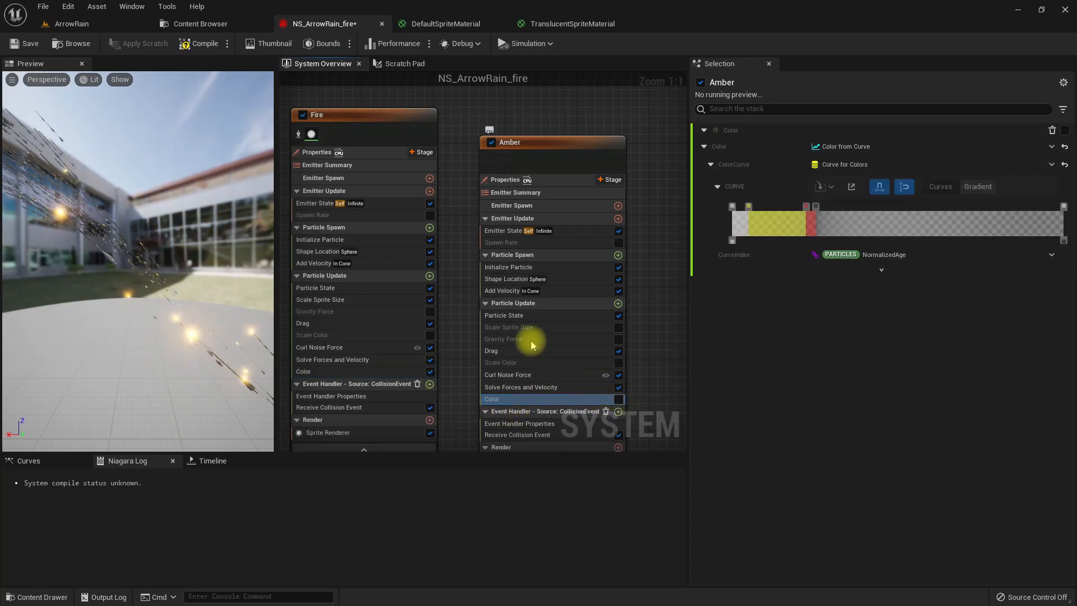
- Enable the Scale Color module in the Amber emitter and shift the emitter node slightly in the system overview
click(549, 328)
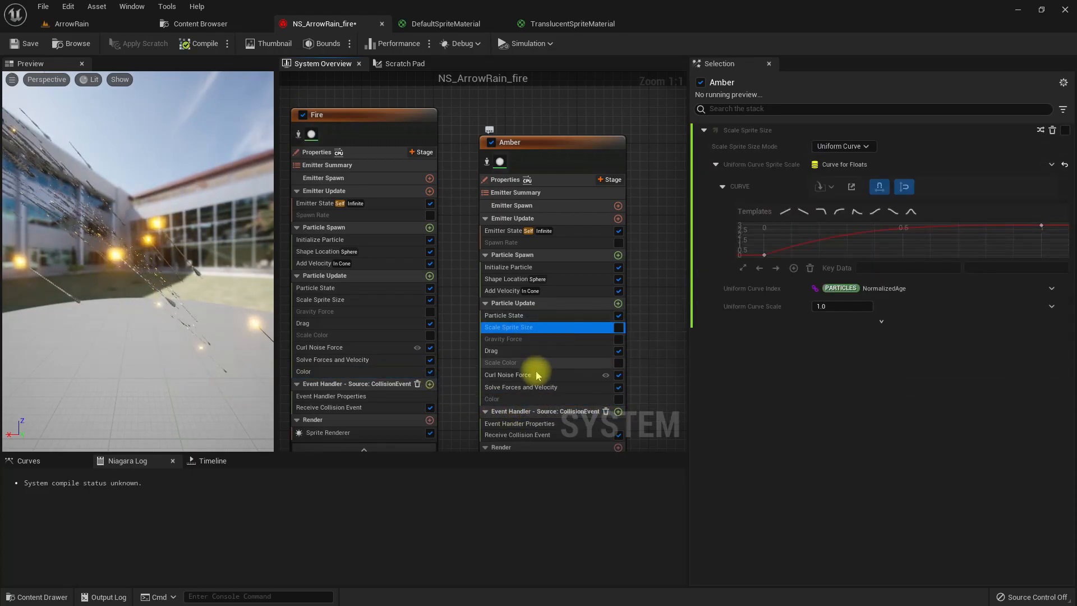
click(620, 365)
click(620, 365)
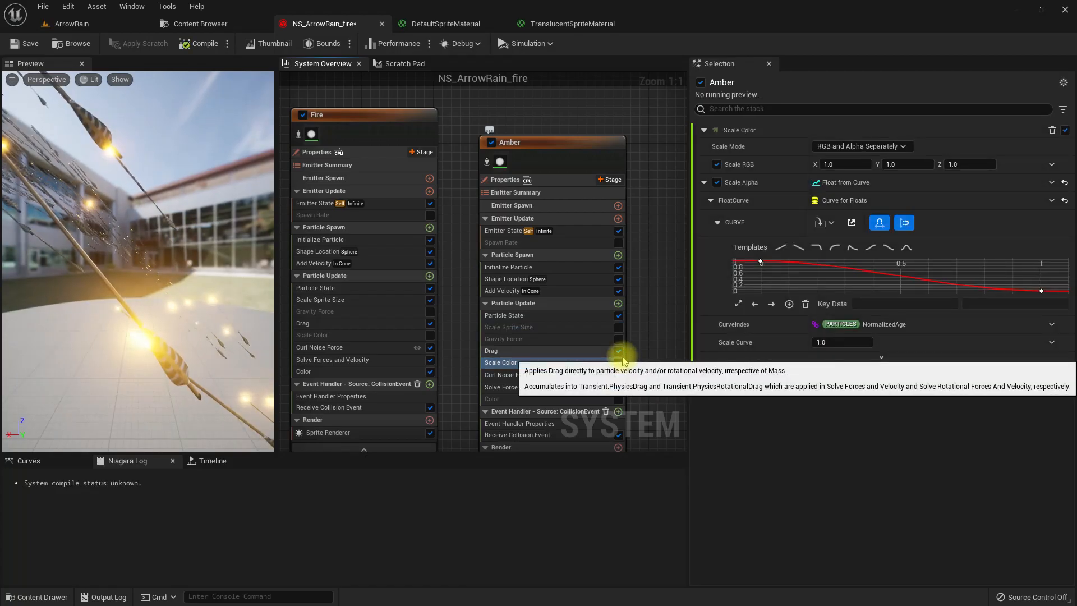
right_drag(649, 204, 619, 205)
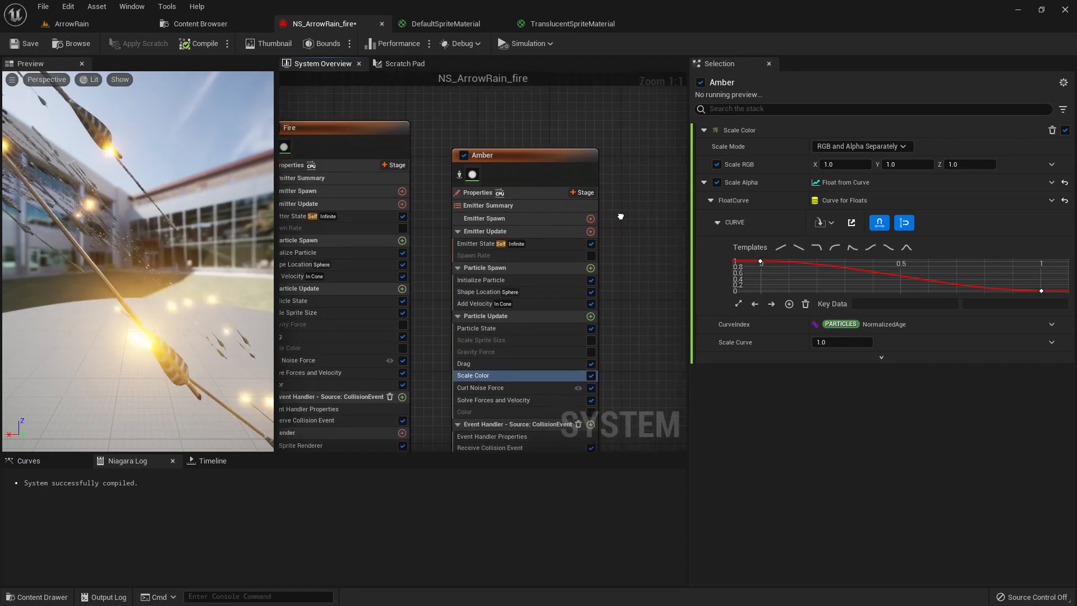
drag(564, 152, 566, 140)
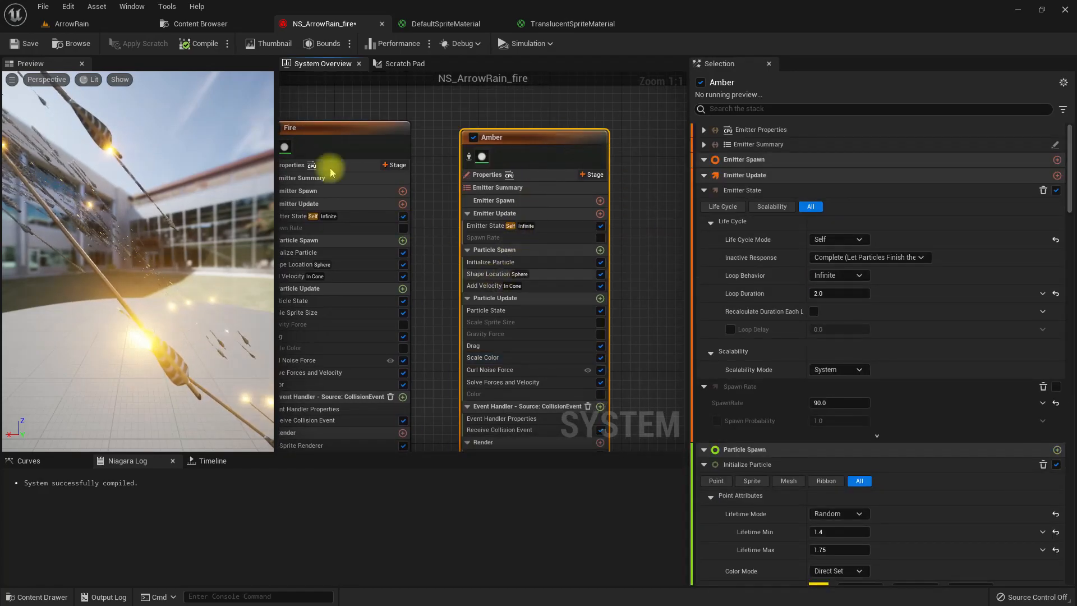
- Inspect the fire arrow rain and its impact particles in the ArrowRain level, including in a fullscreen view
click(67, 24)
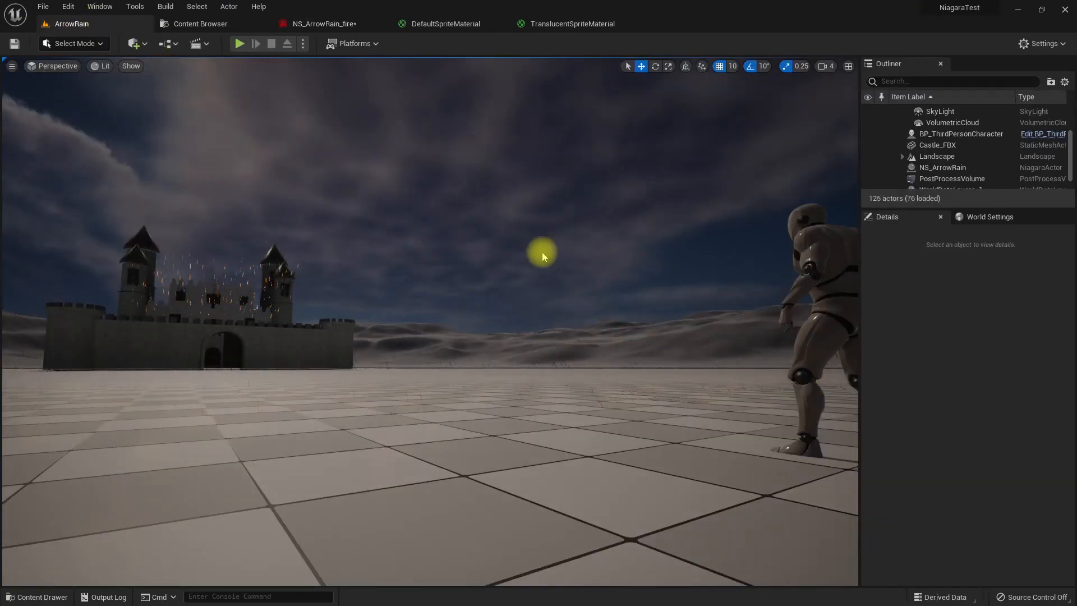
drag(572, 275, 563, 256)
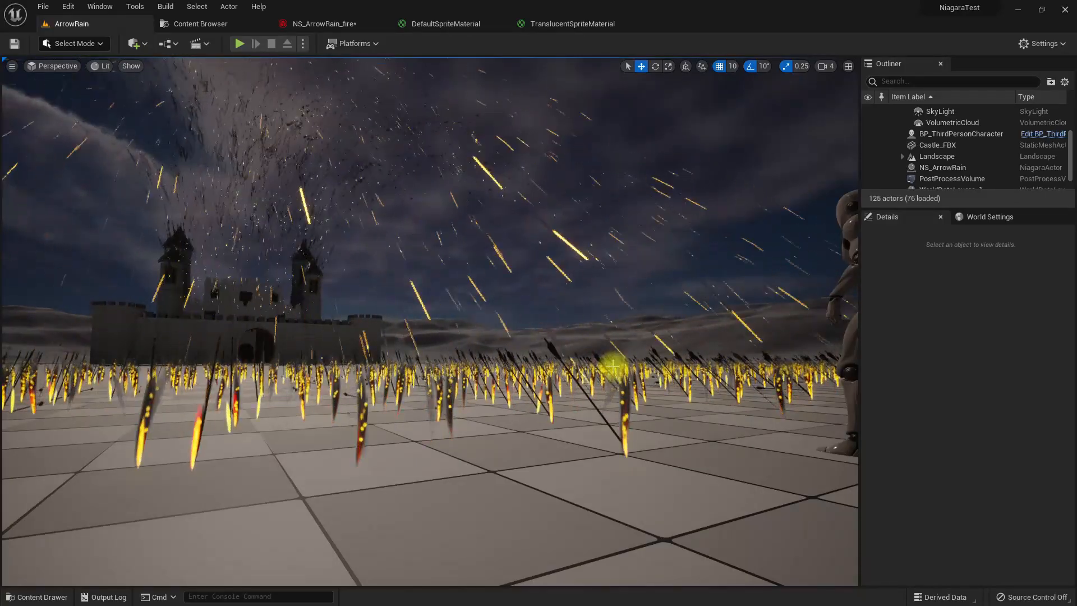
mouse_move(560, 475)
right_down()
mouse_move(548, 473)
mouse_move(575, 470)
right_up()
key(F11)
right_drag(457, 188, 494, 196)
key(F11)
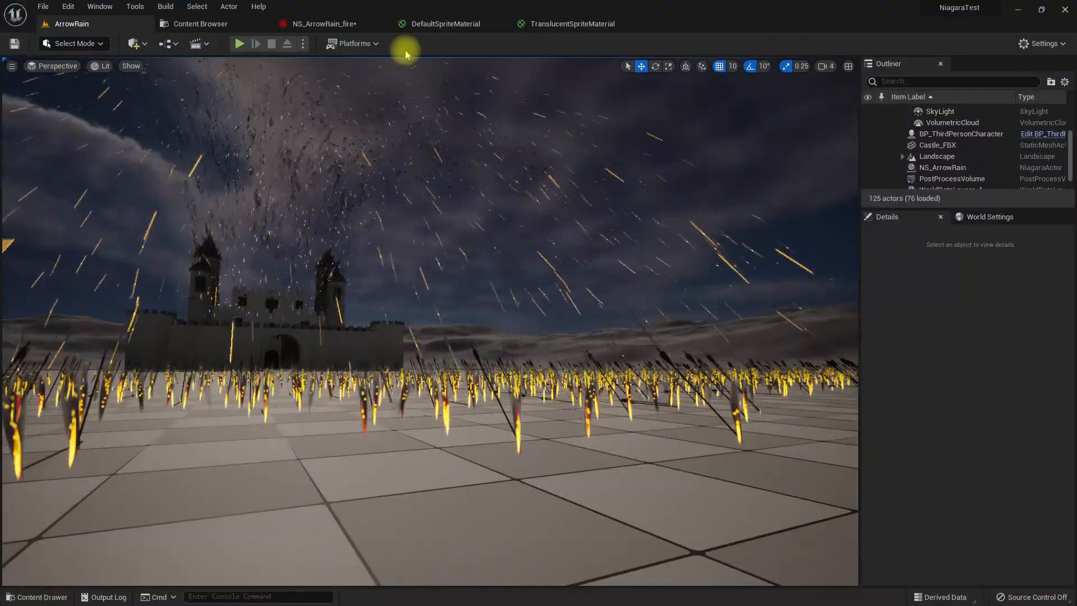
- Set the velocity speed range in the Amber emitter's Add Velocity module to a minimum of 50 and maximum of 120
click(303, 23)
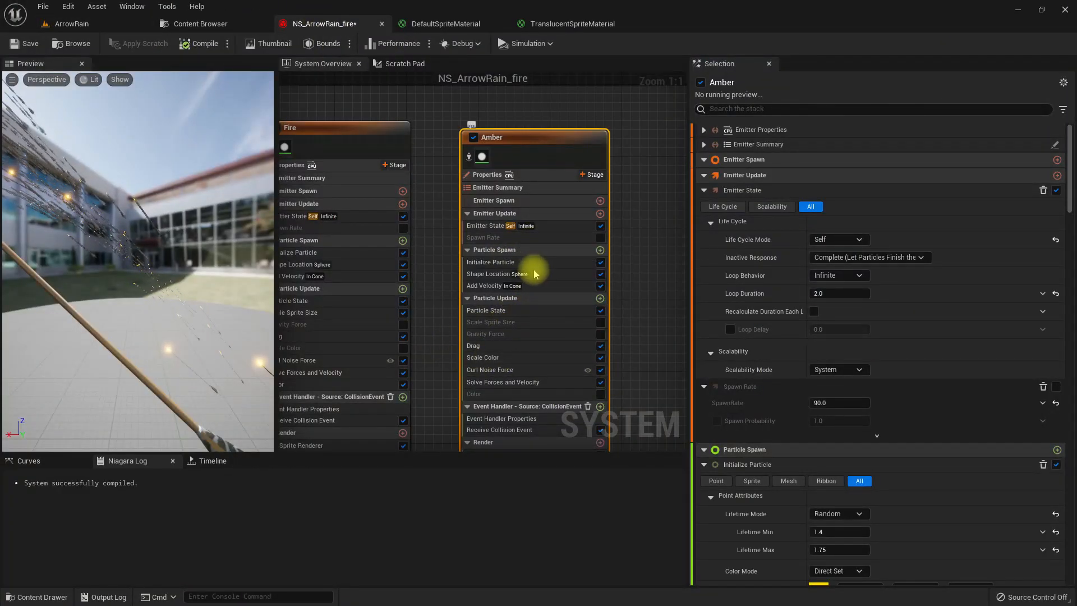
click(547, 286)
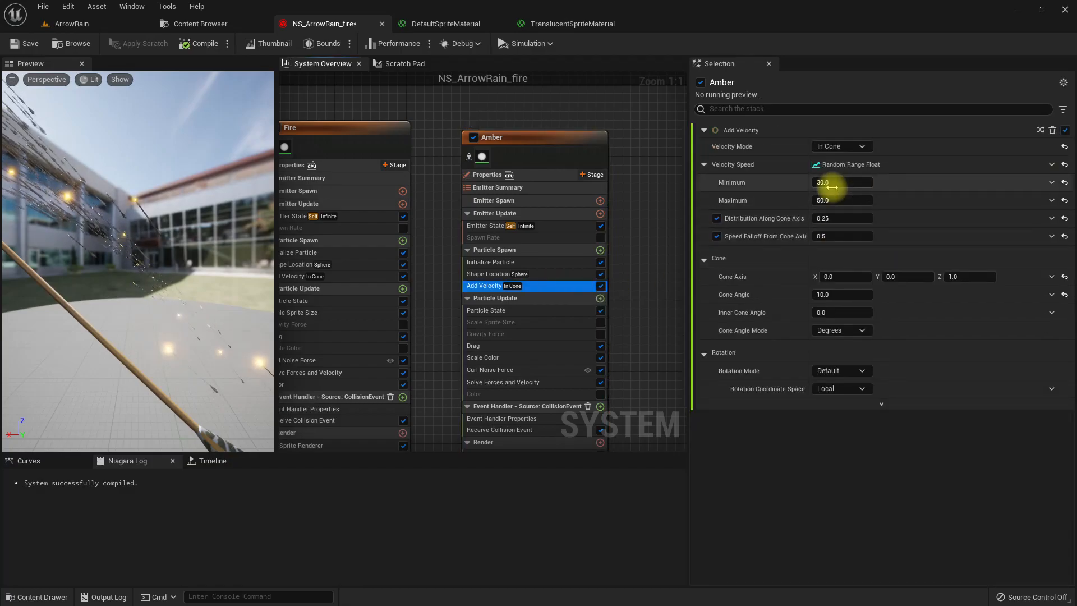
click(850, 183)
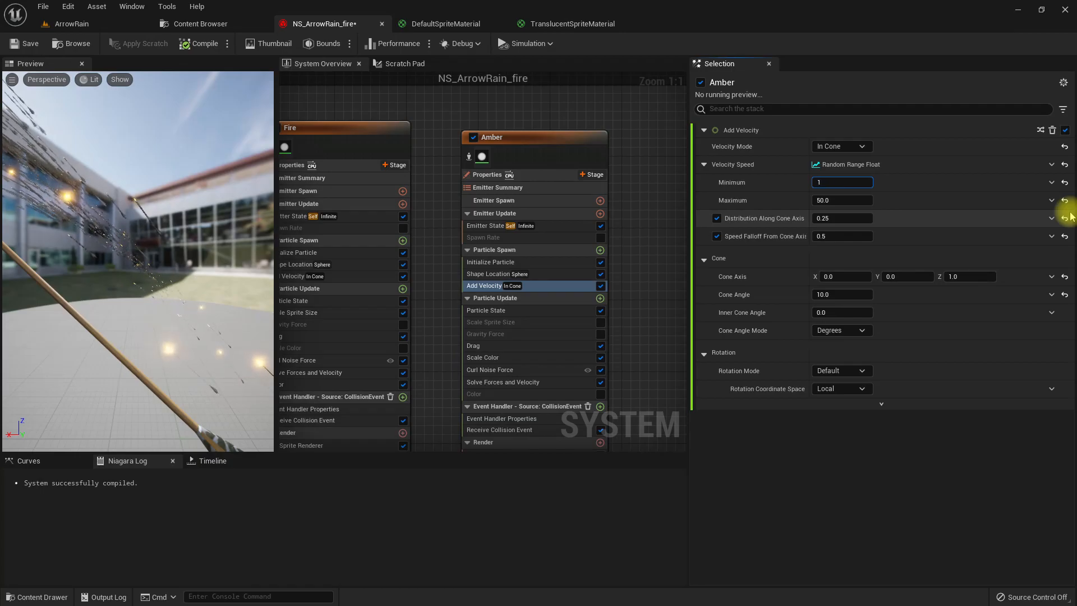
text(50)
key(Tab)
text(12)
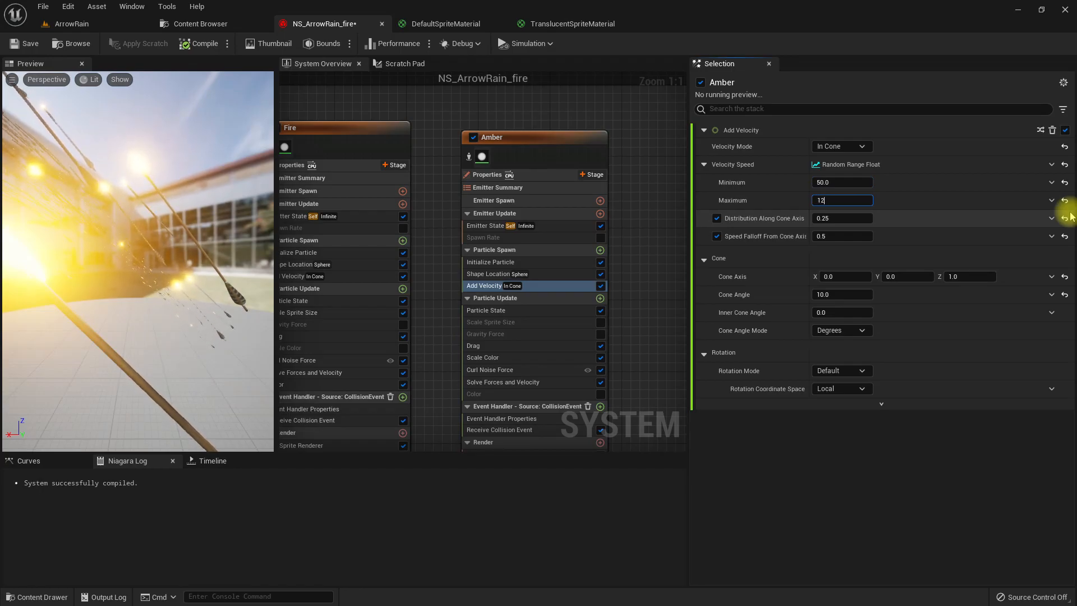
text(0)
key(Return)
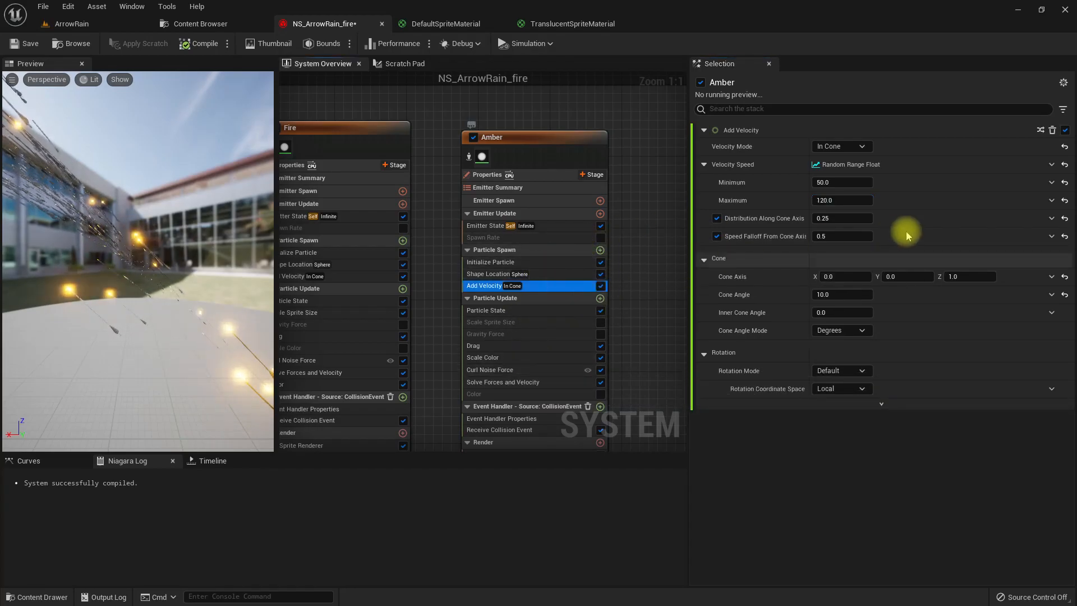
- Set the Amber emitter's velocity cone angle to 30 and check the effect in the ArrowRain level
click(864, 295)
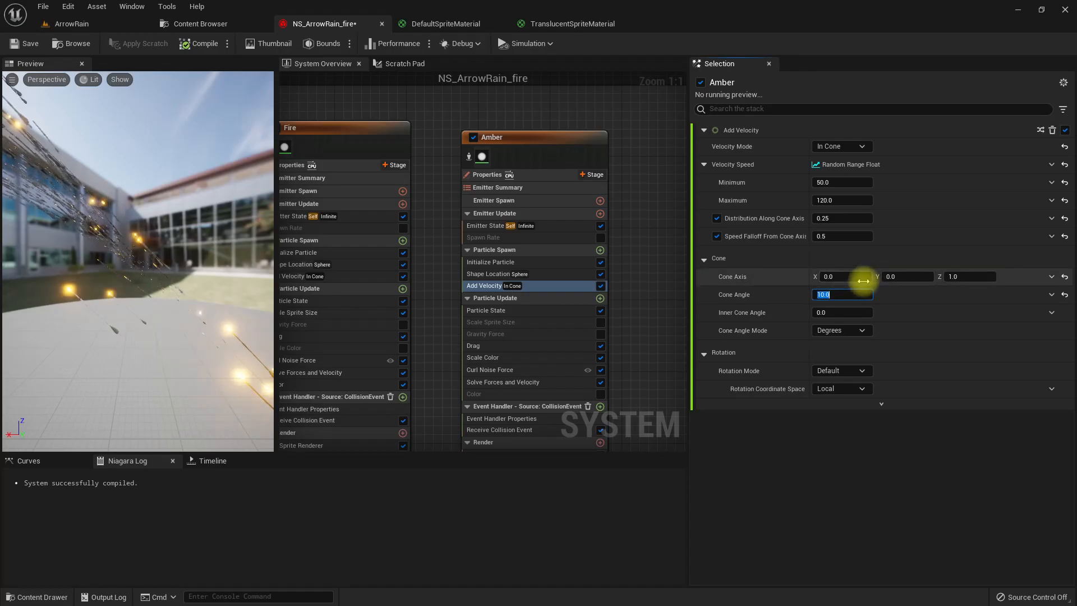
click(71, 24)
right_drag(521, 232, 589, 221)
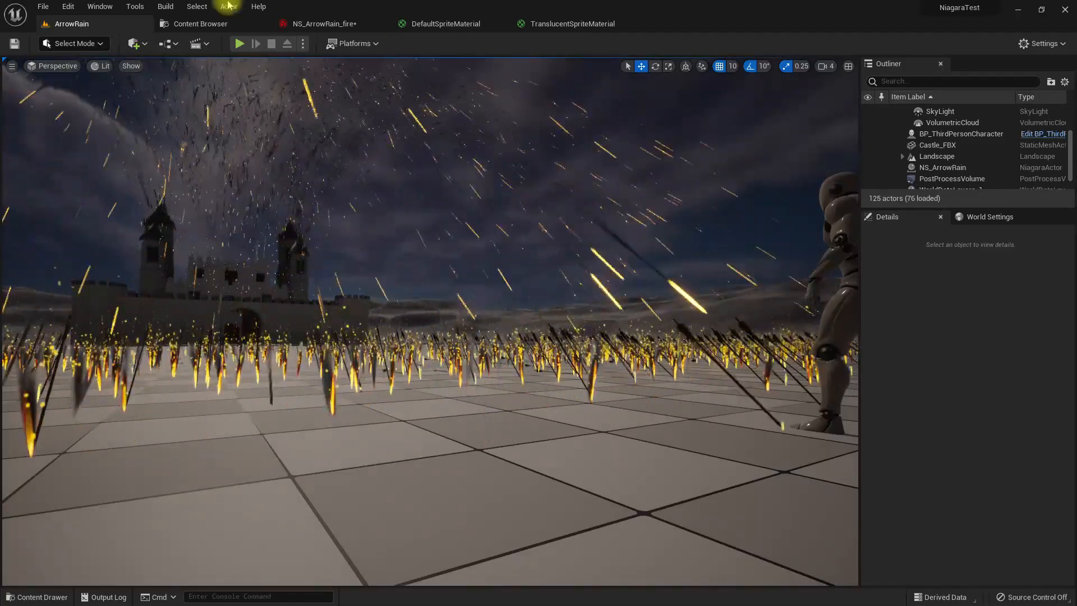
- Change the Amber emitter's initial particle color to a bright orange with R 20, G about 2.71 and B 0
click(315, 24)
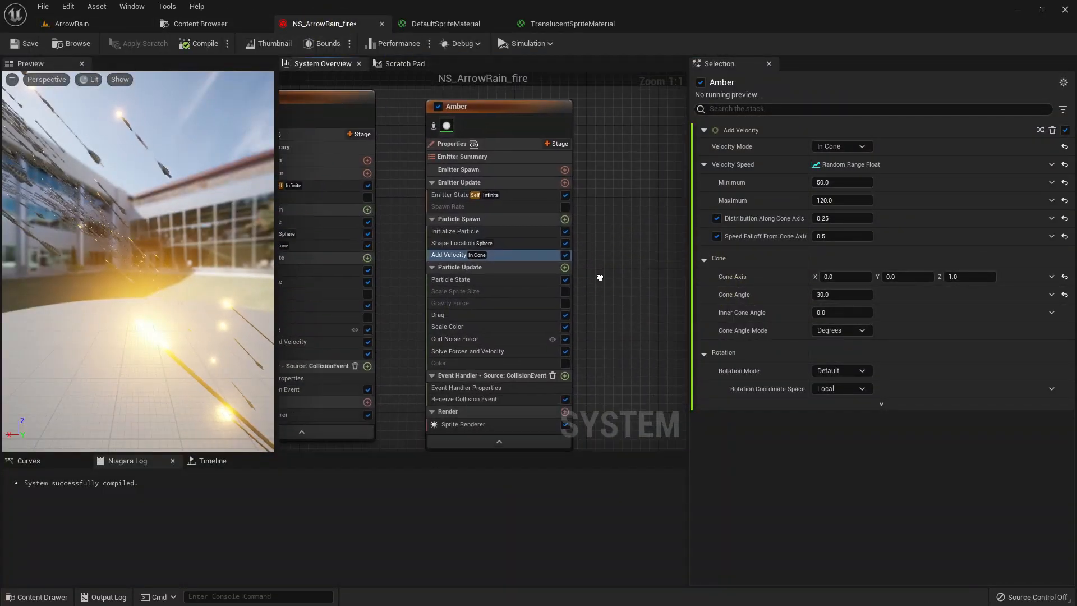
click(498, 227)
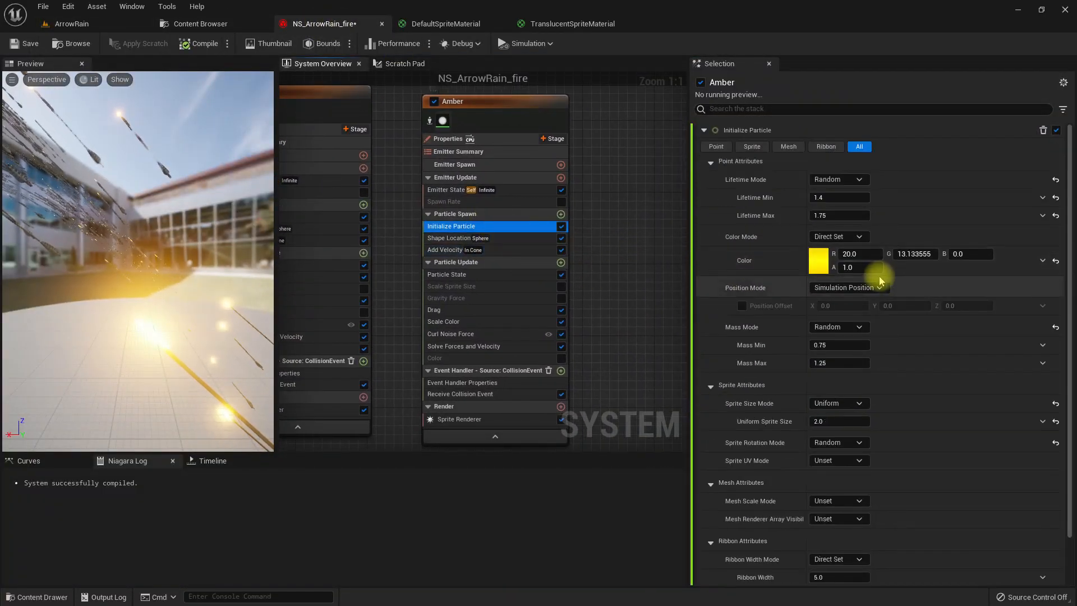
click(818, 264)
drag(990, 359, 997, 359)
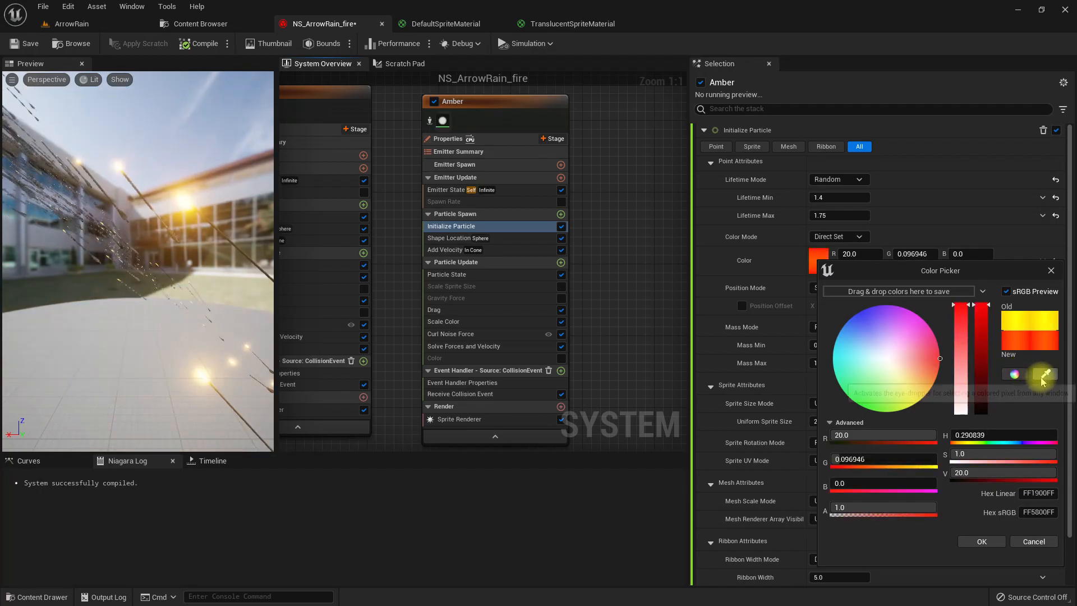
click(945, 367)
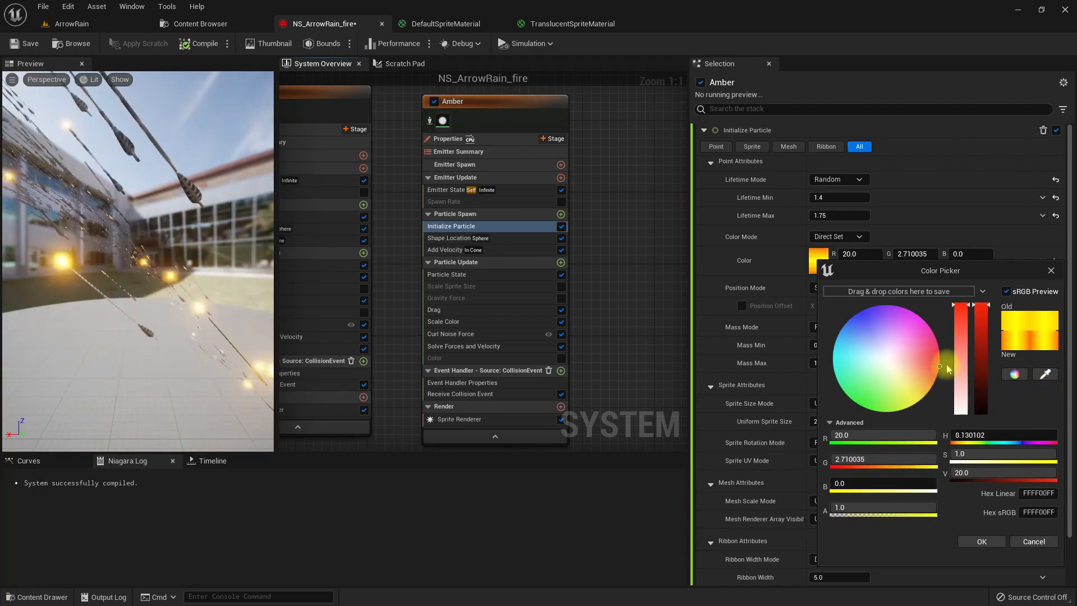
click(991, 543)
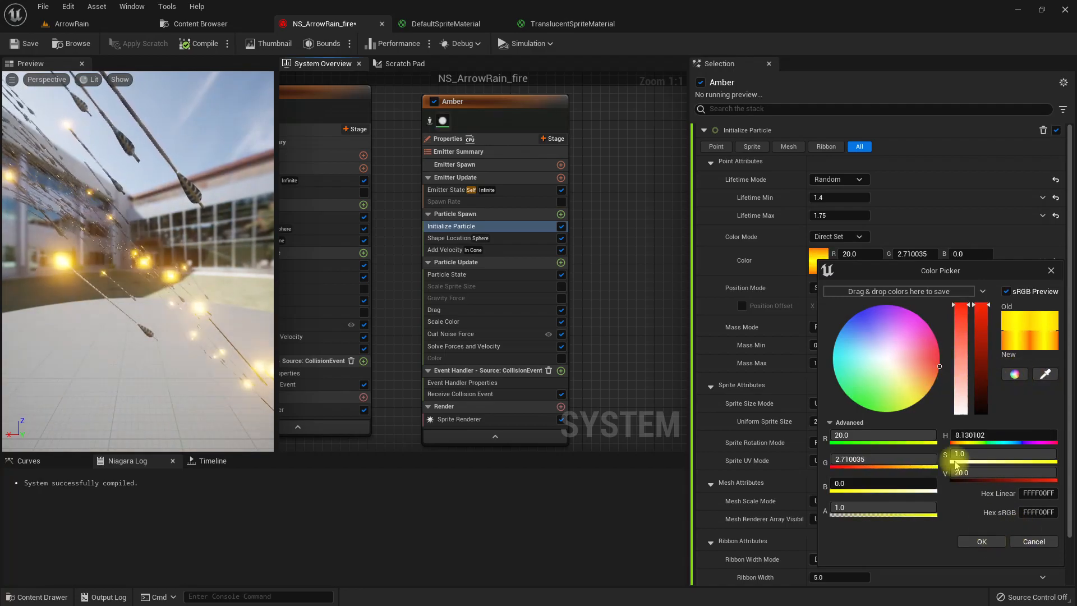
click(983, 542)
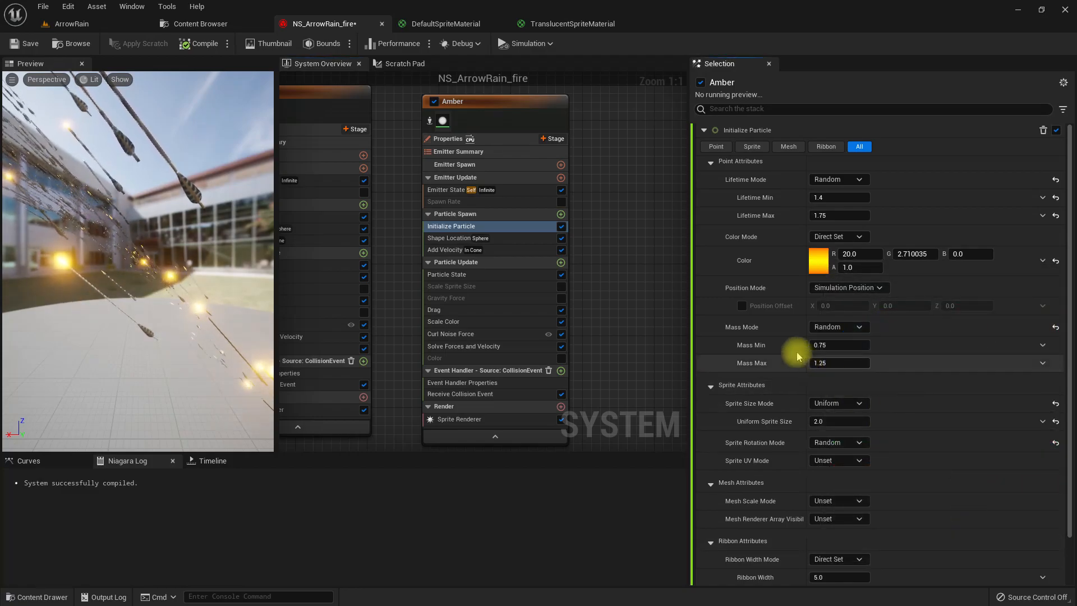
- Set the Amber emitter's random particle lifetime to a minimum of 0.6 and a maximum of 0.9
right_drag(621, 313, 655, 300)
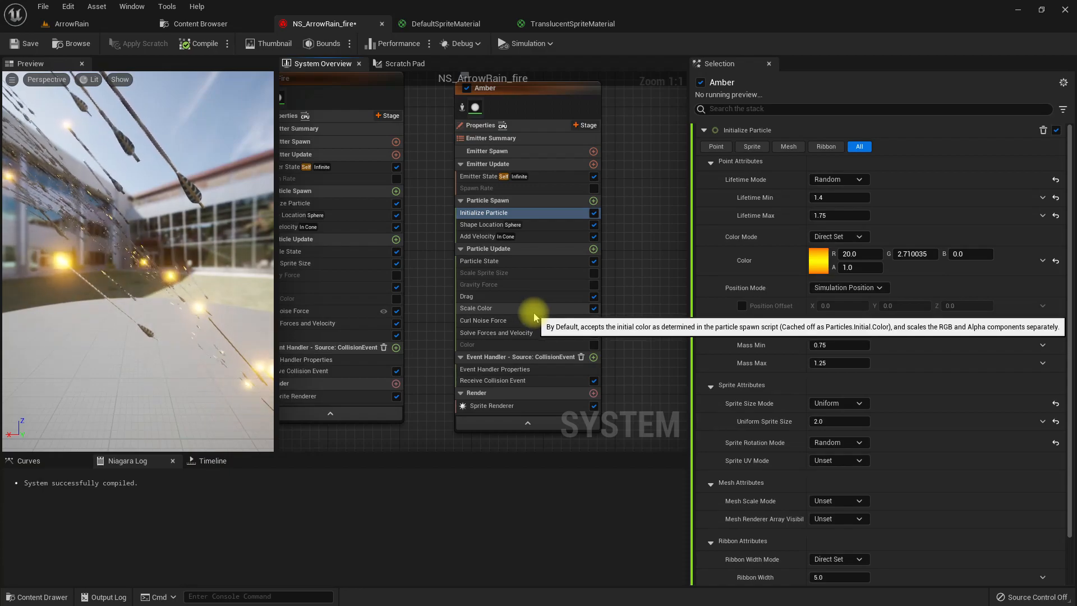
click(505, 369)
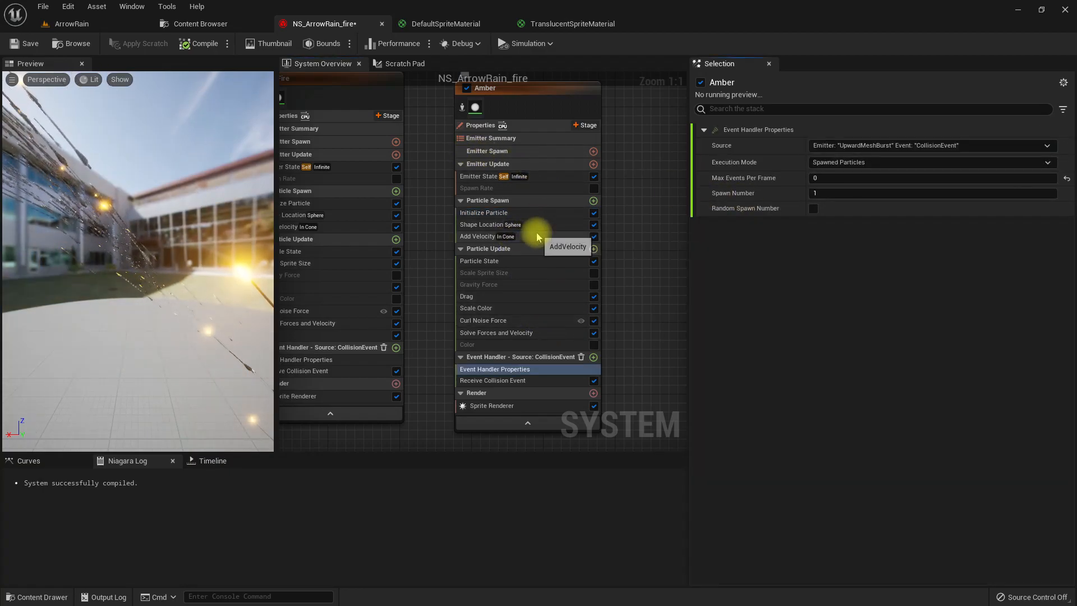
click(539, 213)
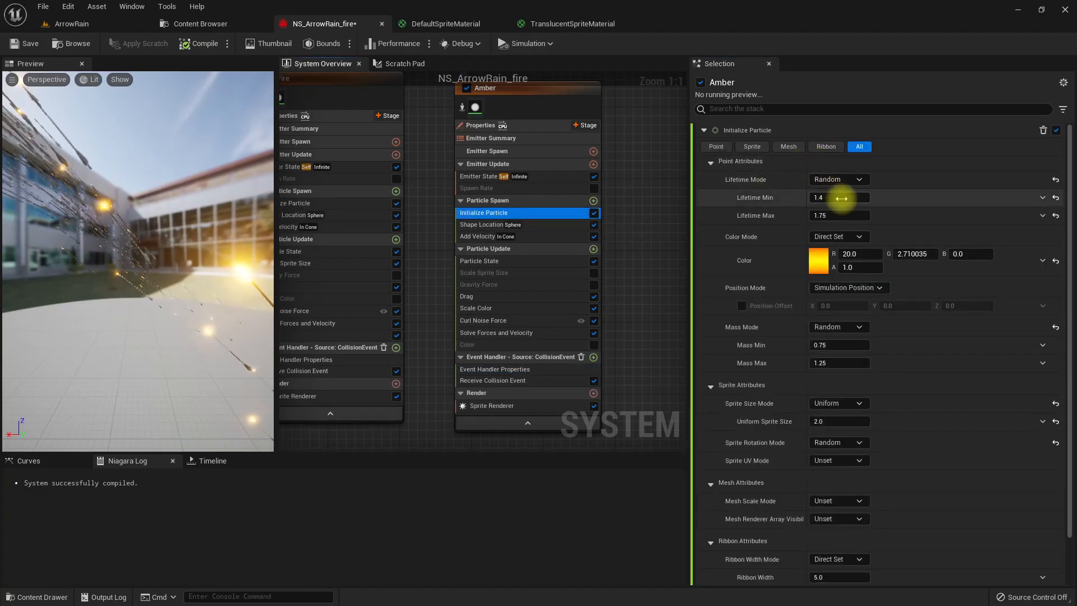
click(841, 198)
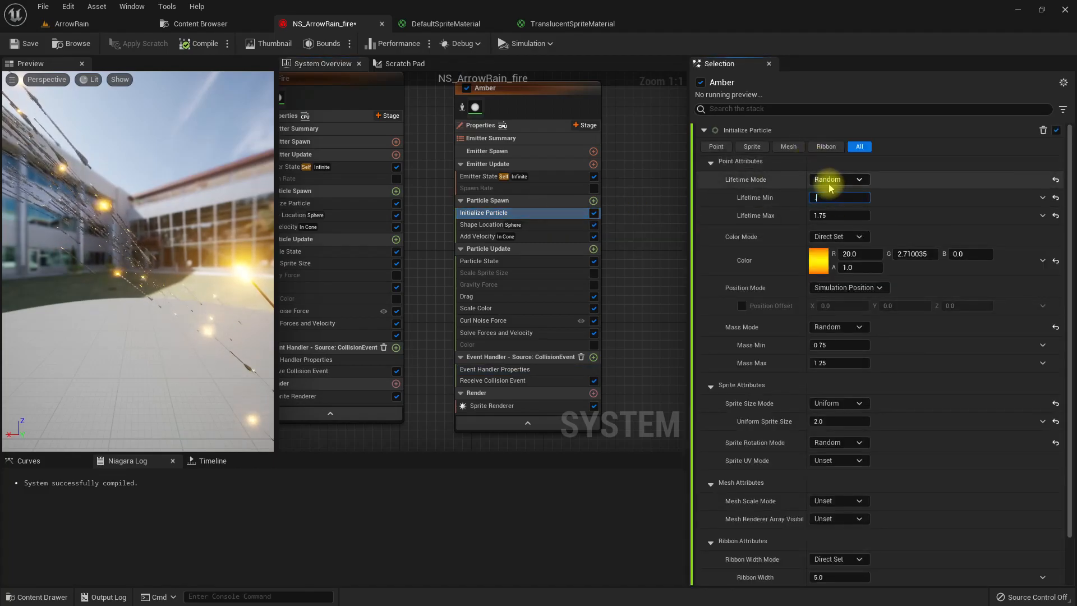
text(0.6)
key(Tab)
text(0.9)
key(Return)
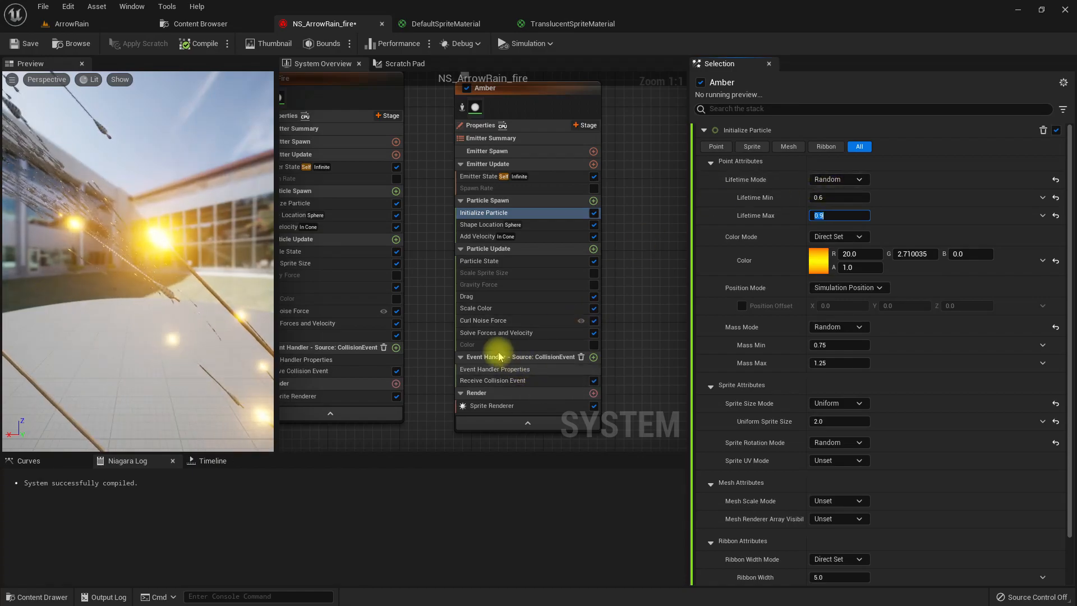
- Set the noise strength of the Amber emitter's Curl Noise Force to 50
click(522, 320)
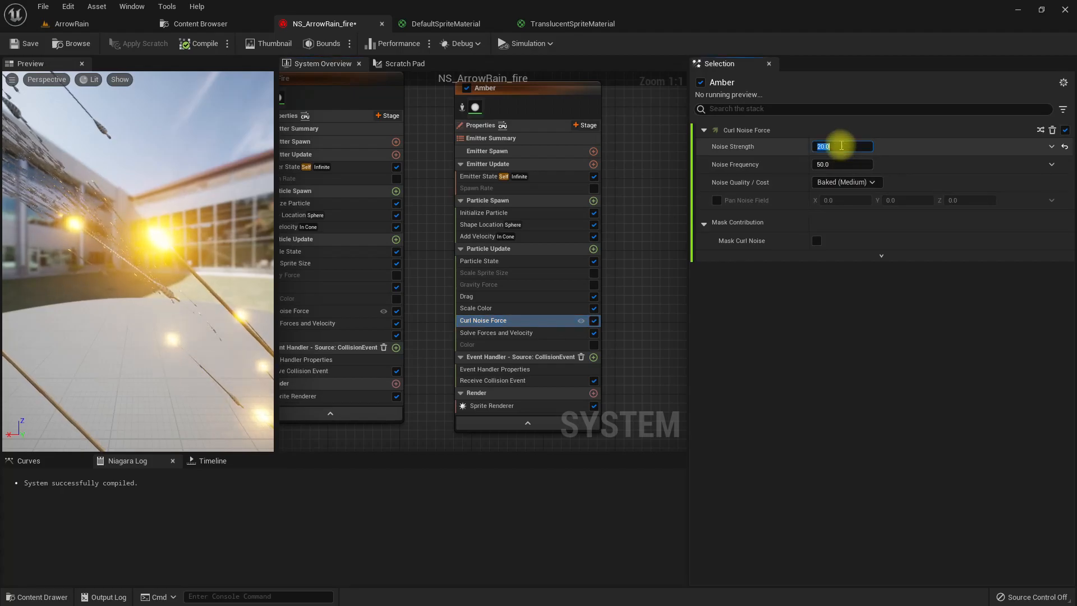
text(50)
key(Return)
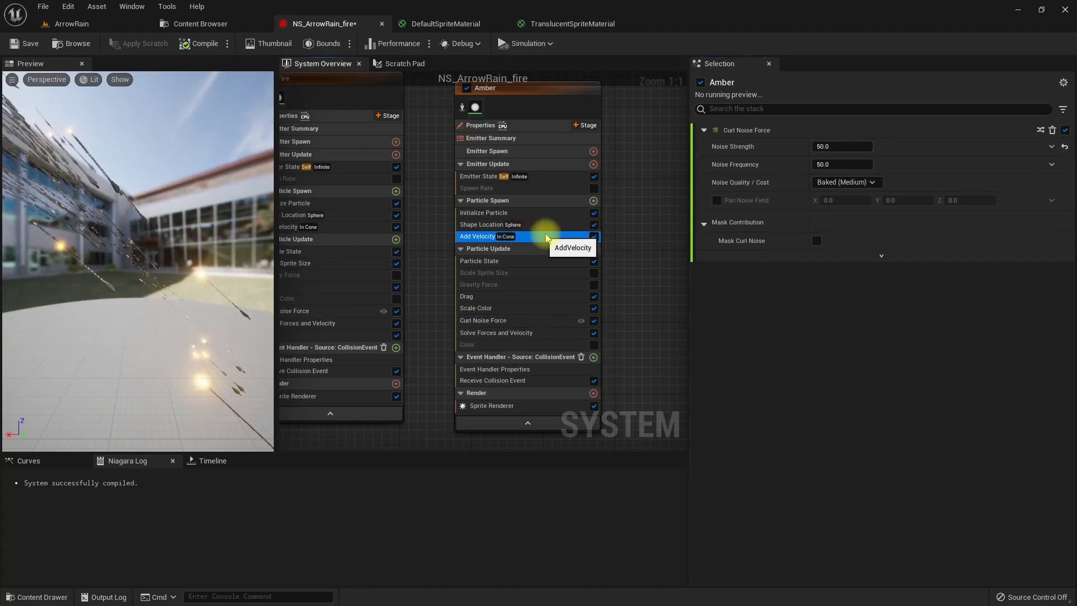
- Widen the Amber emitter's velocity cone angle to 50 and check the sparks in the ArrowRain level
click(510, 237)
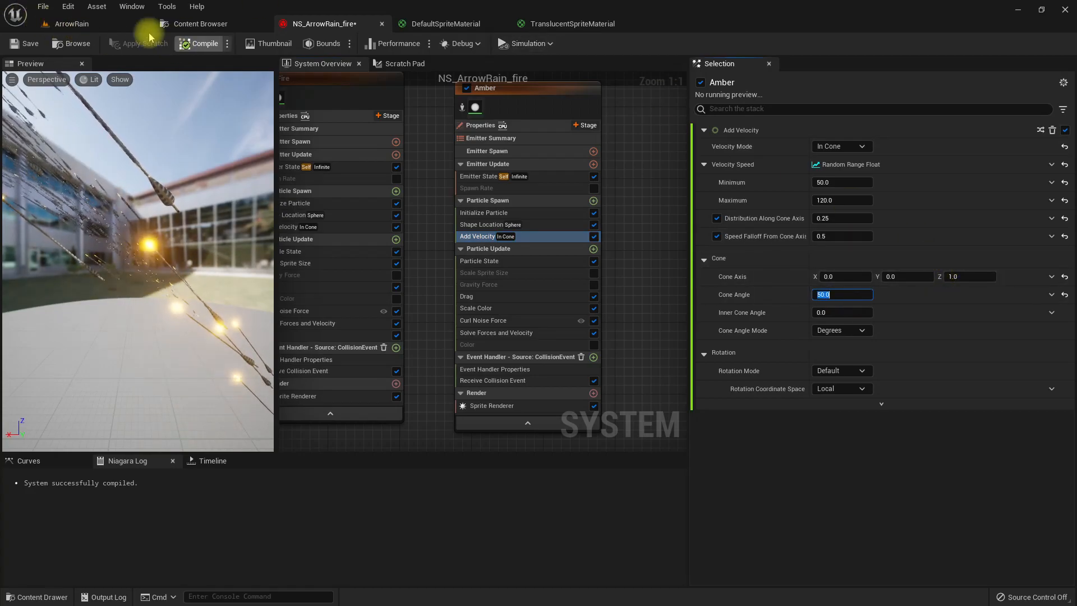
click(101, 8)
click(61, 27)
mouse_move(527, 244)
right_down()
mouse_move(471, 242)
mouse_move(527, 244)
right_up()
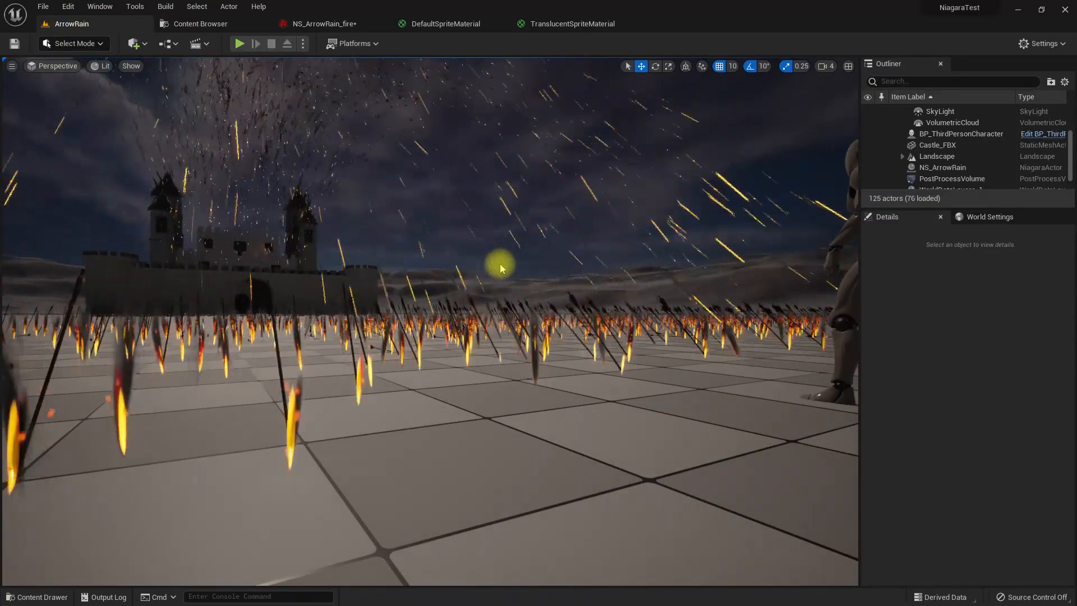
mouse_move(491, 255)
middle_down()
mouse_move(512, 274)
mouse_move(499, 246)
mouse_move(488, 252)
middle_up()
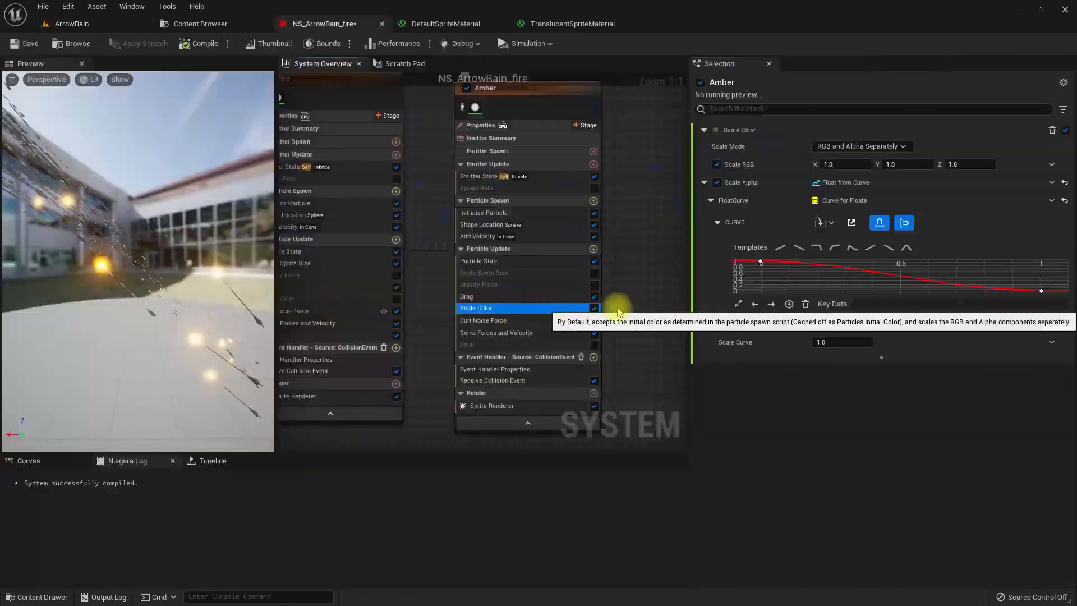
- Add a key at time 0.5 with value 1.0 to the Scale Alpha curve in the Amber emitter's Scale Color module
right_click(891, 280)
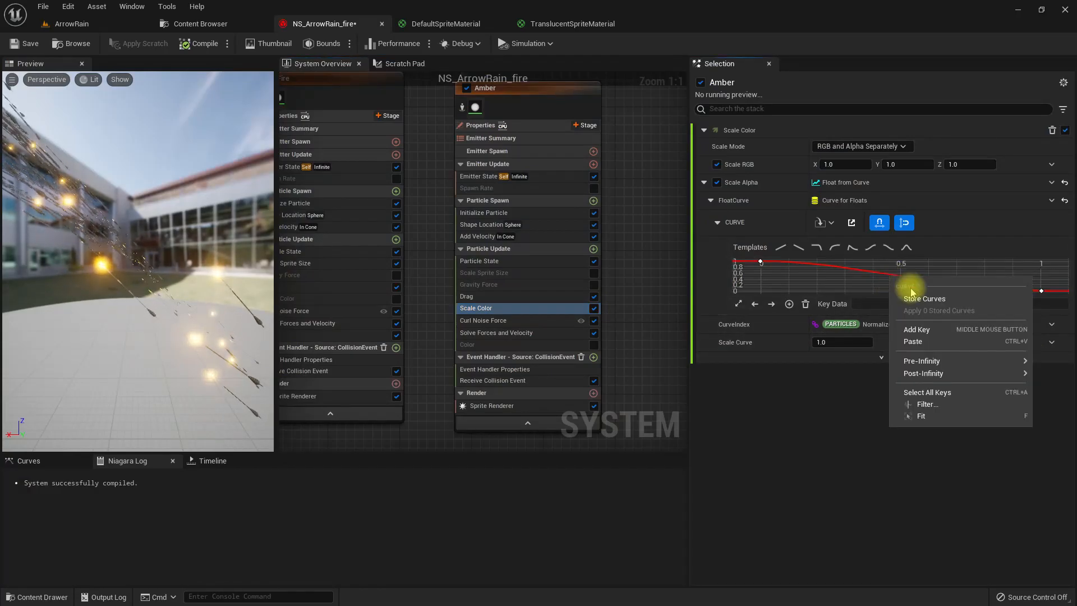
click(918, 331)
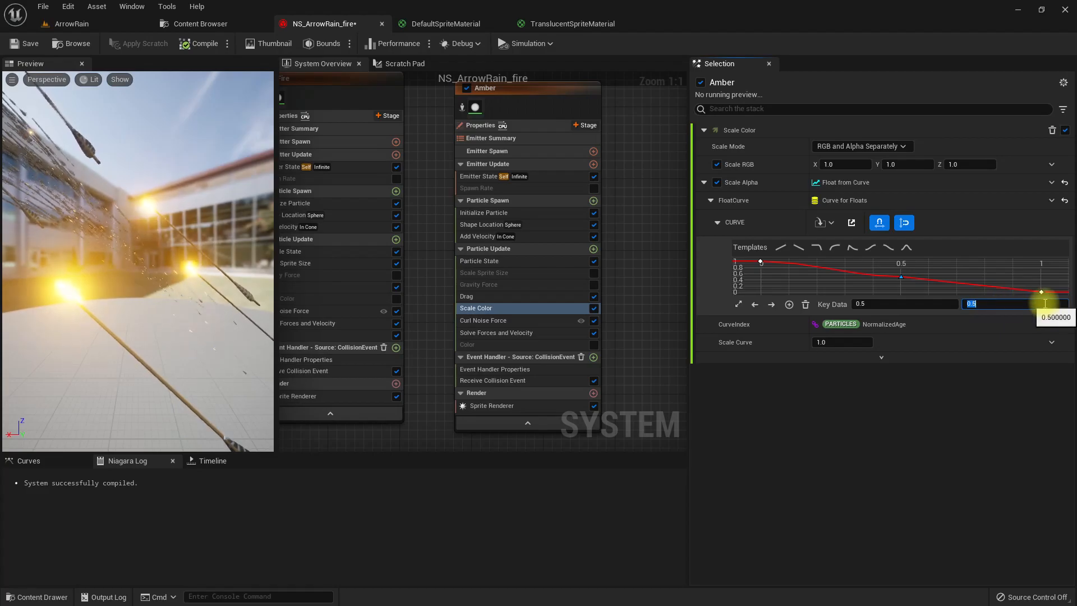
- Switch the Scale Alpha curve's 0.5 key to Auto interpolation and set the Amber emitter's velocity cone angle to 90
right_click(902, 265)
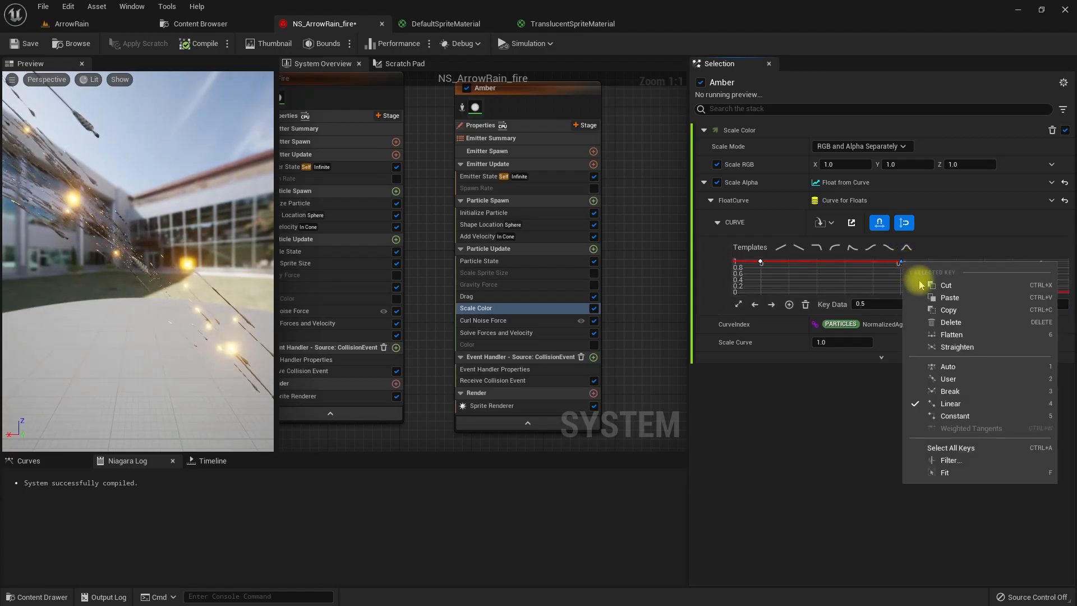
click(962, 371)
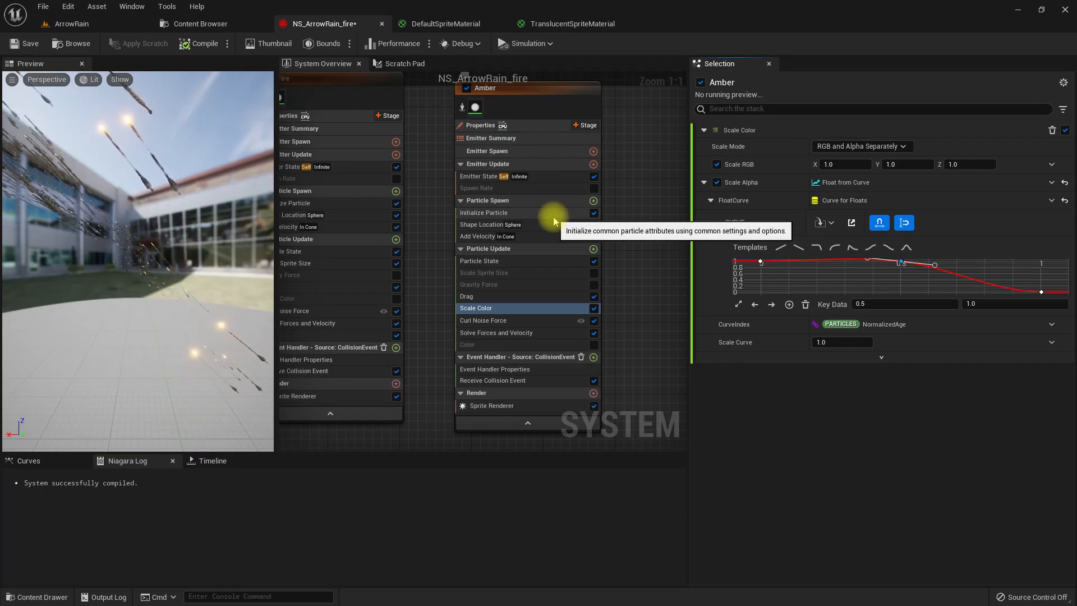
click(505, 236)
click(853, 294)
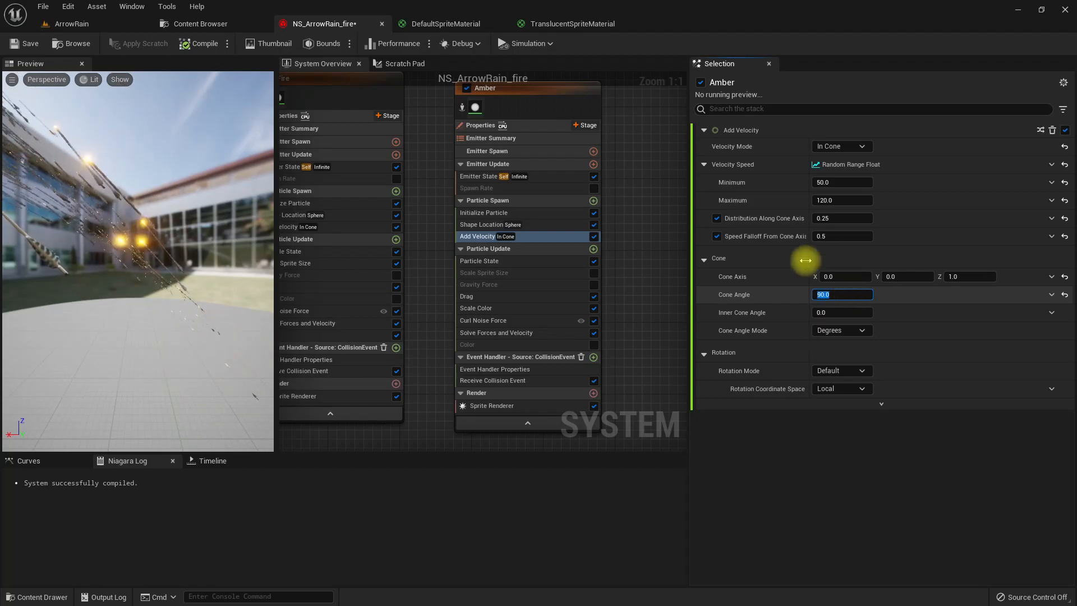
- Examine the fire arrows, ground flames, smoke and sparks full-screen in the ArrowRain level from several viewpoints near the castle and character
click(72, 24)
right_drag(385, 173, 393, 180)
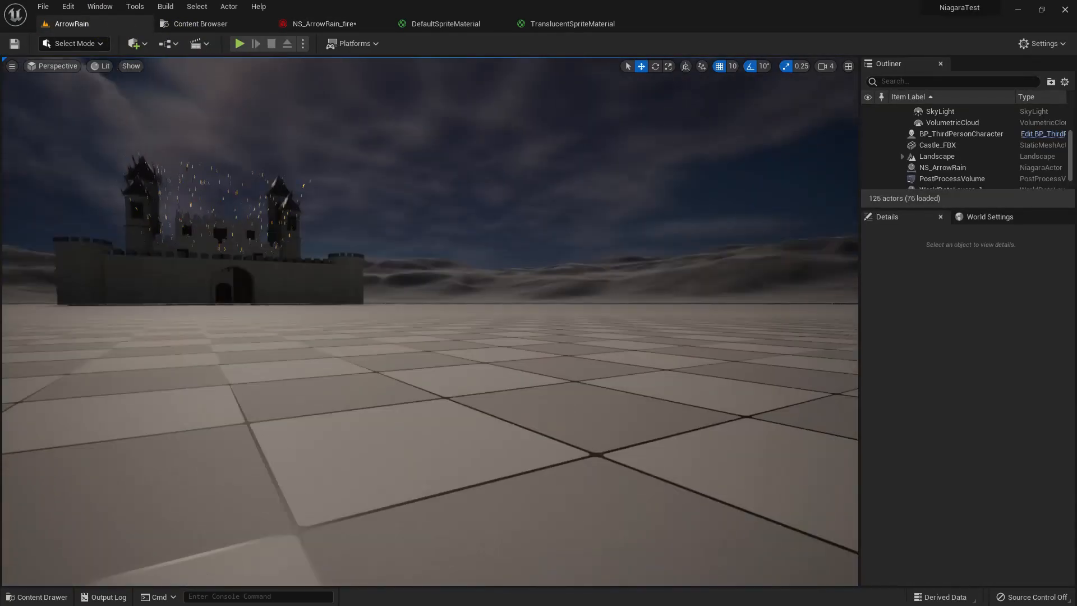
key(F11)
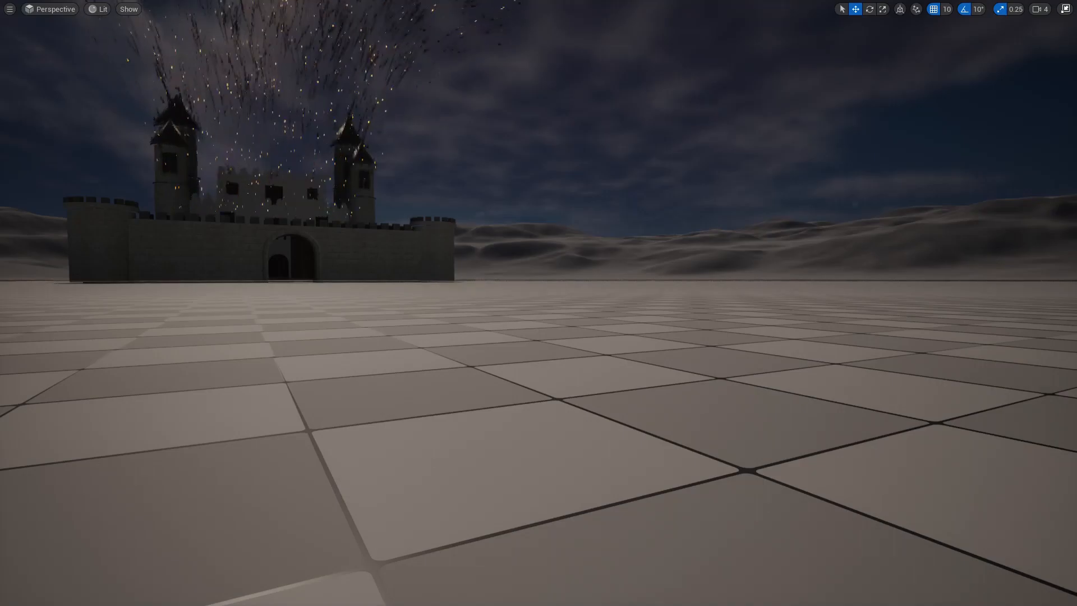
right_drag(463, 290, 478, 273)
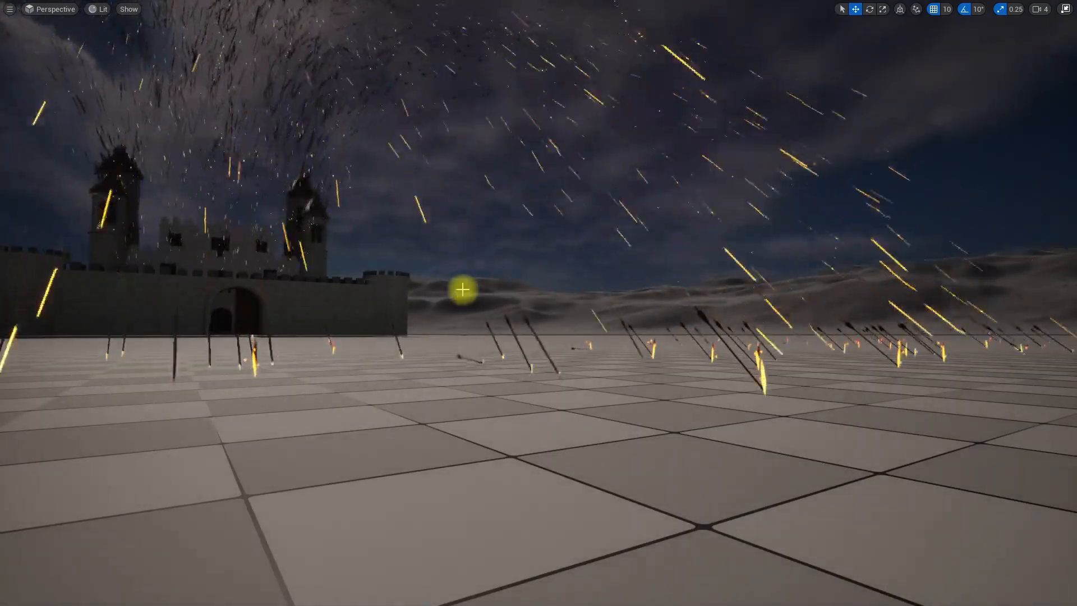
key(w)
right_drag(463, 290, 479, 295)
key(s)
key(w)
key(s)
middle_drag(480, 295, 479, 296)
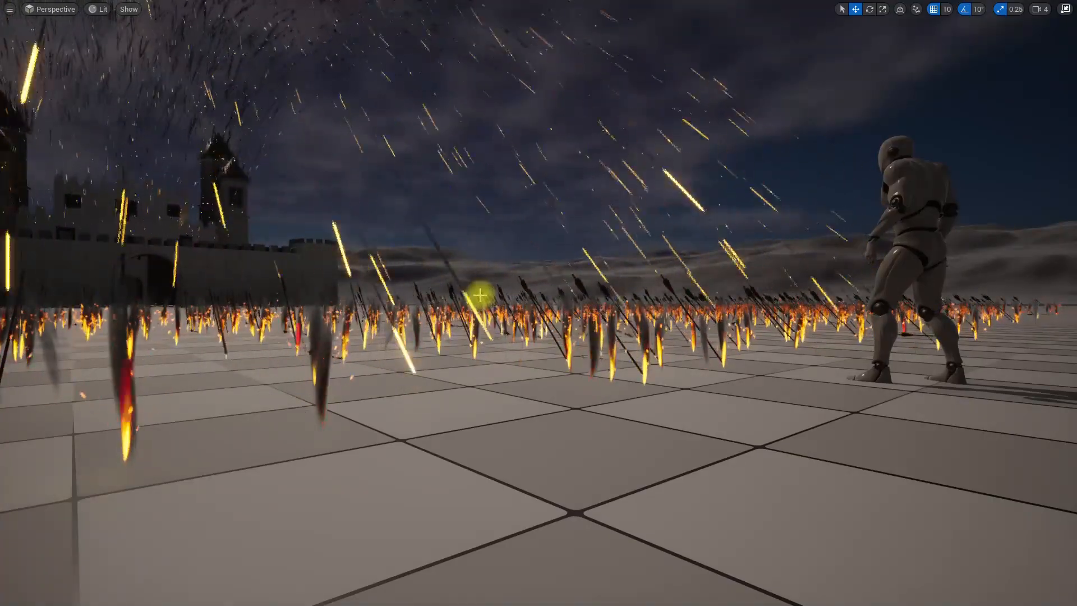
key(F11)
right_drag(533, 415, 533, 415)
key(F11)
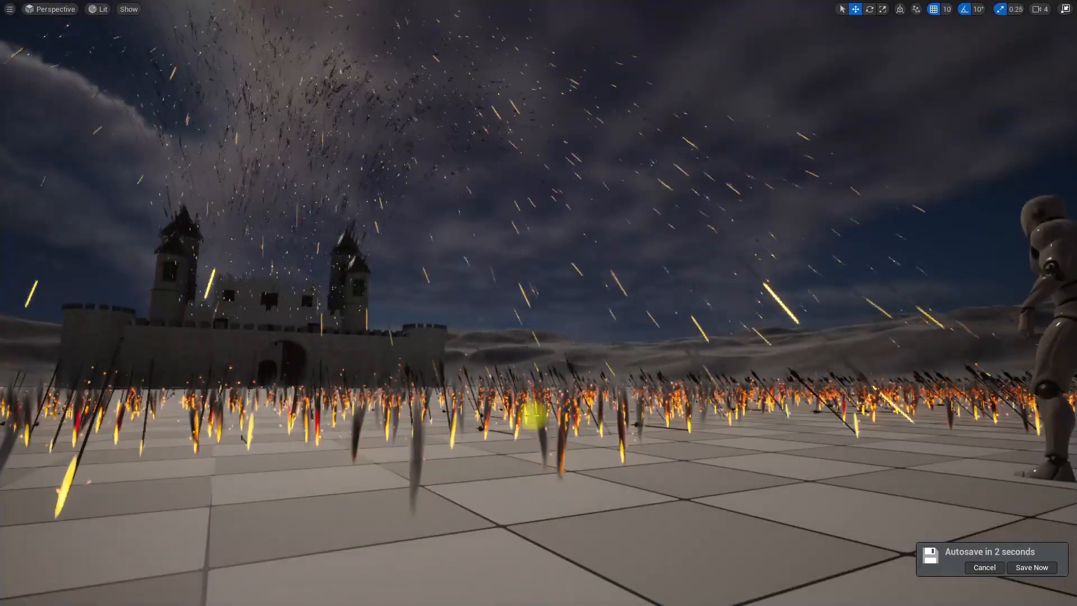
middle_drag(550, 375, 550, 375)
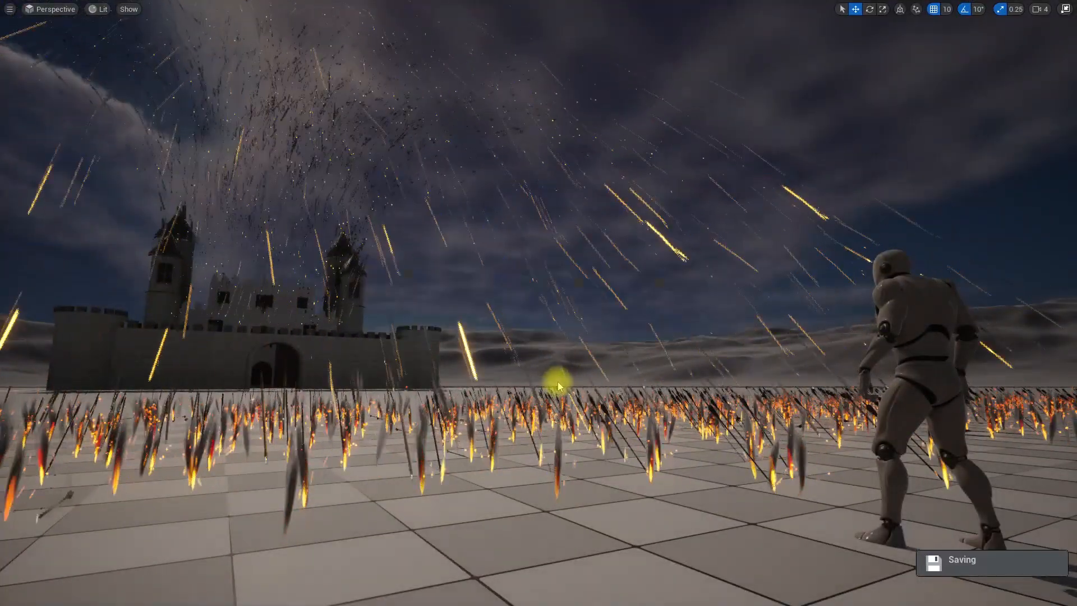
right_drag(550, 375, 550, 375)
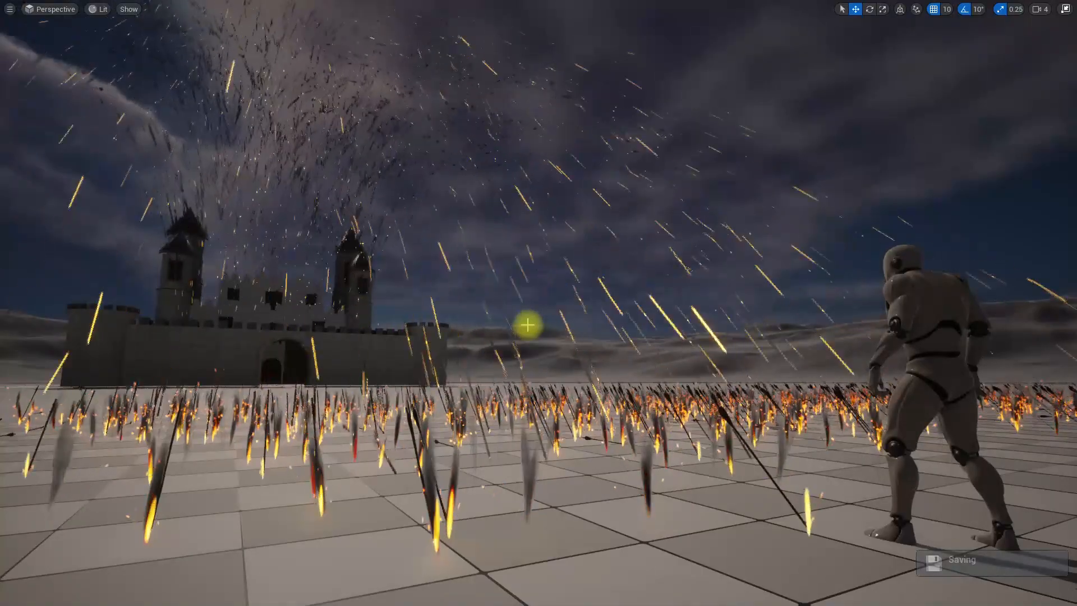
- Play the ArrowRain level and run the character around in front of the castle to examine the fire arrow rain
key(alt+p)
click(528, 325)
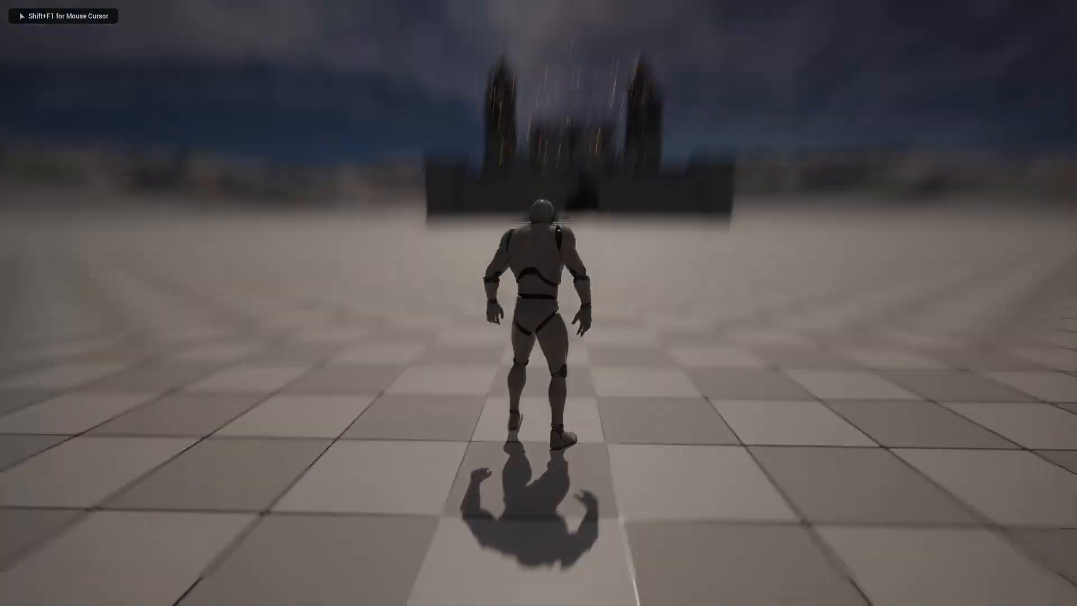
key(w)
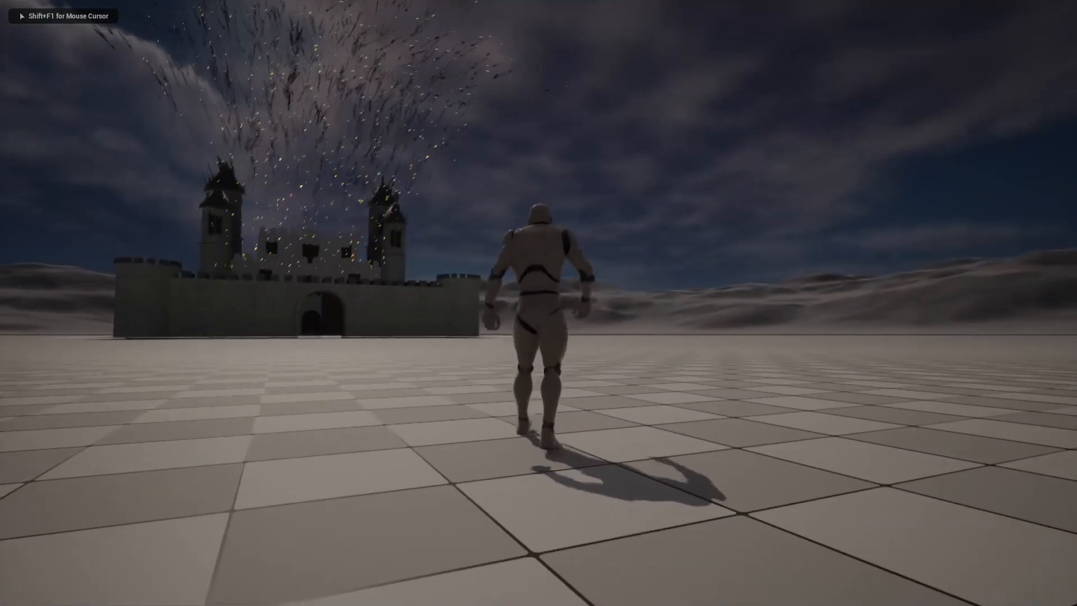
key(d)
key(d)
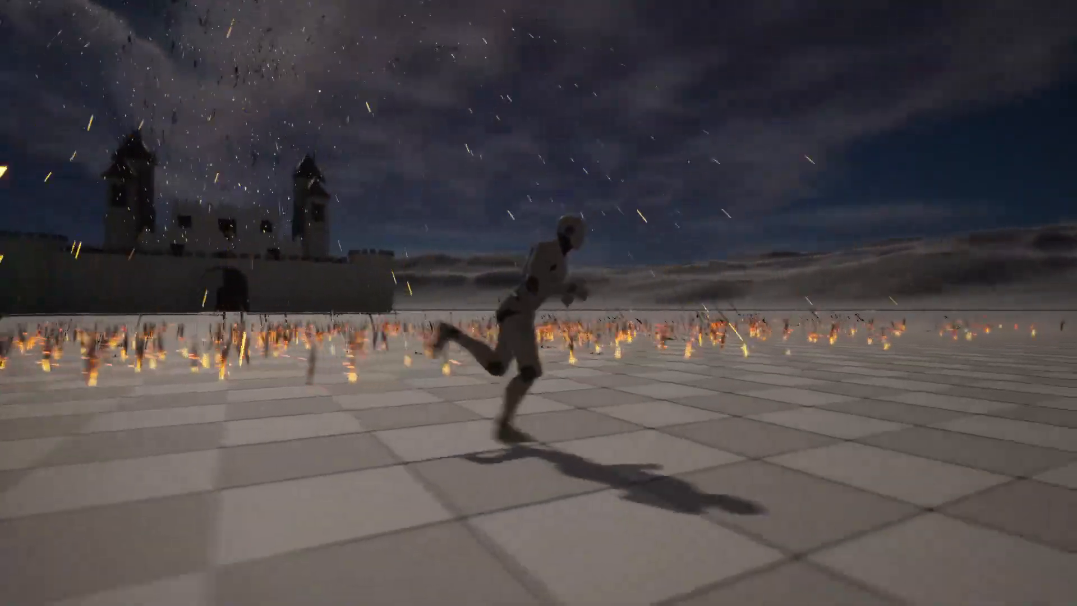
key(a)
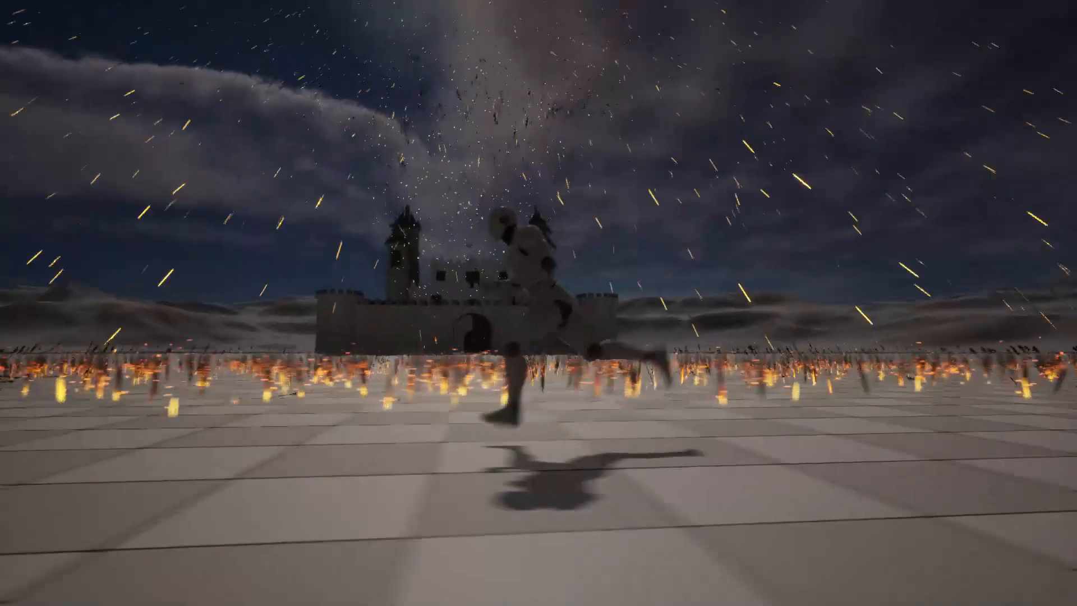
key(d)
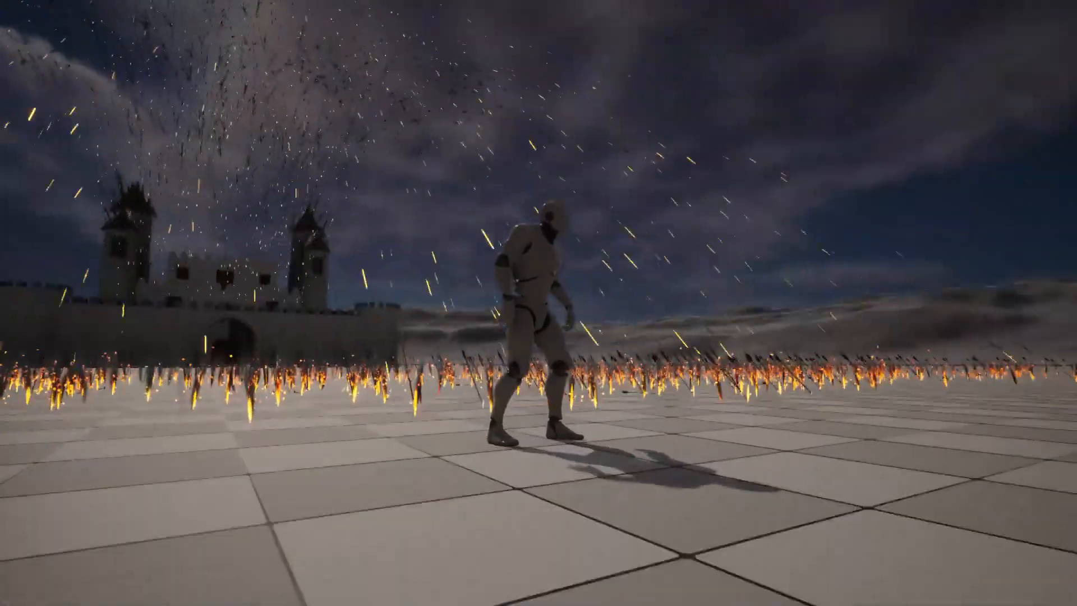
key(d)
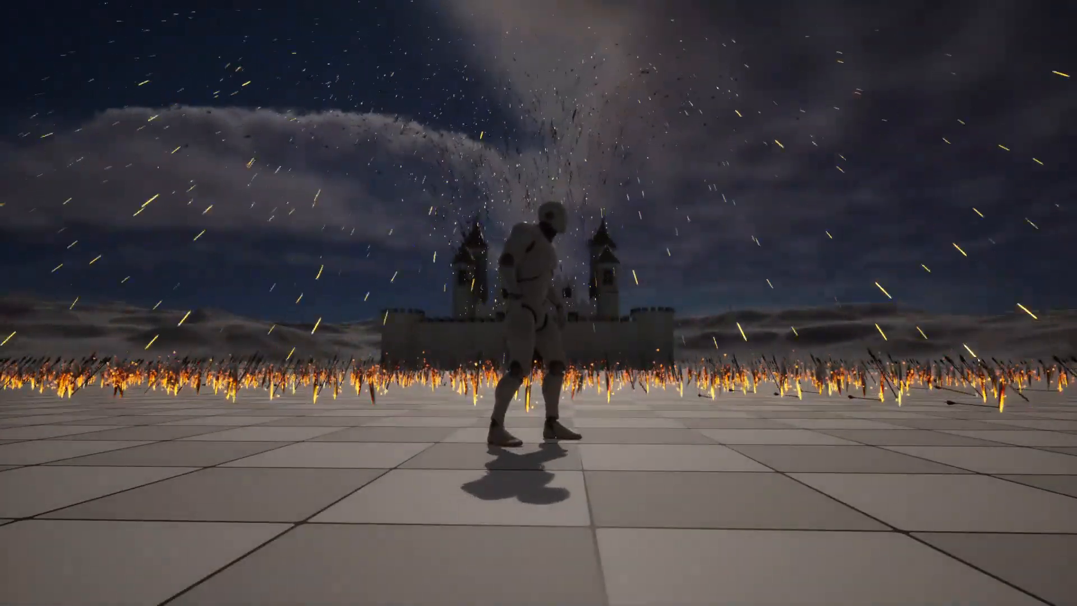
key(a)
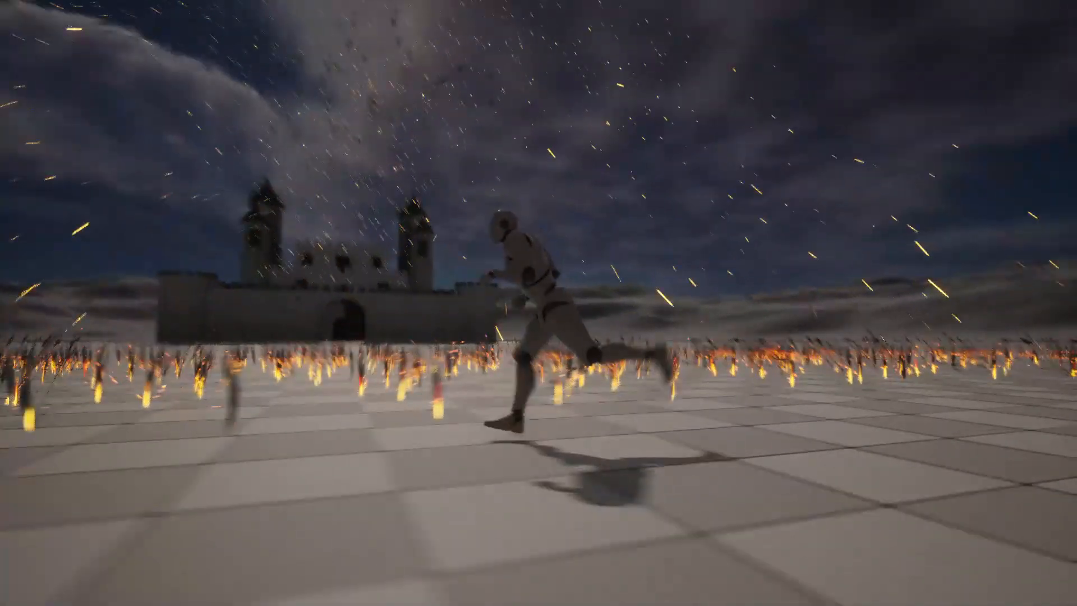